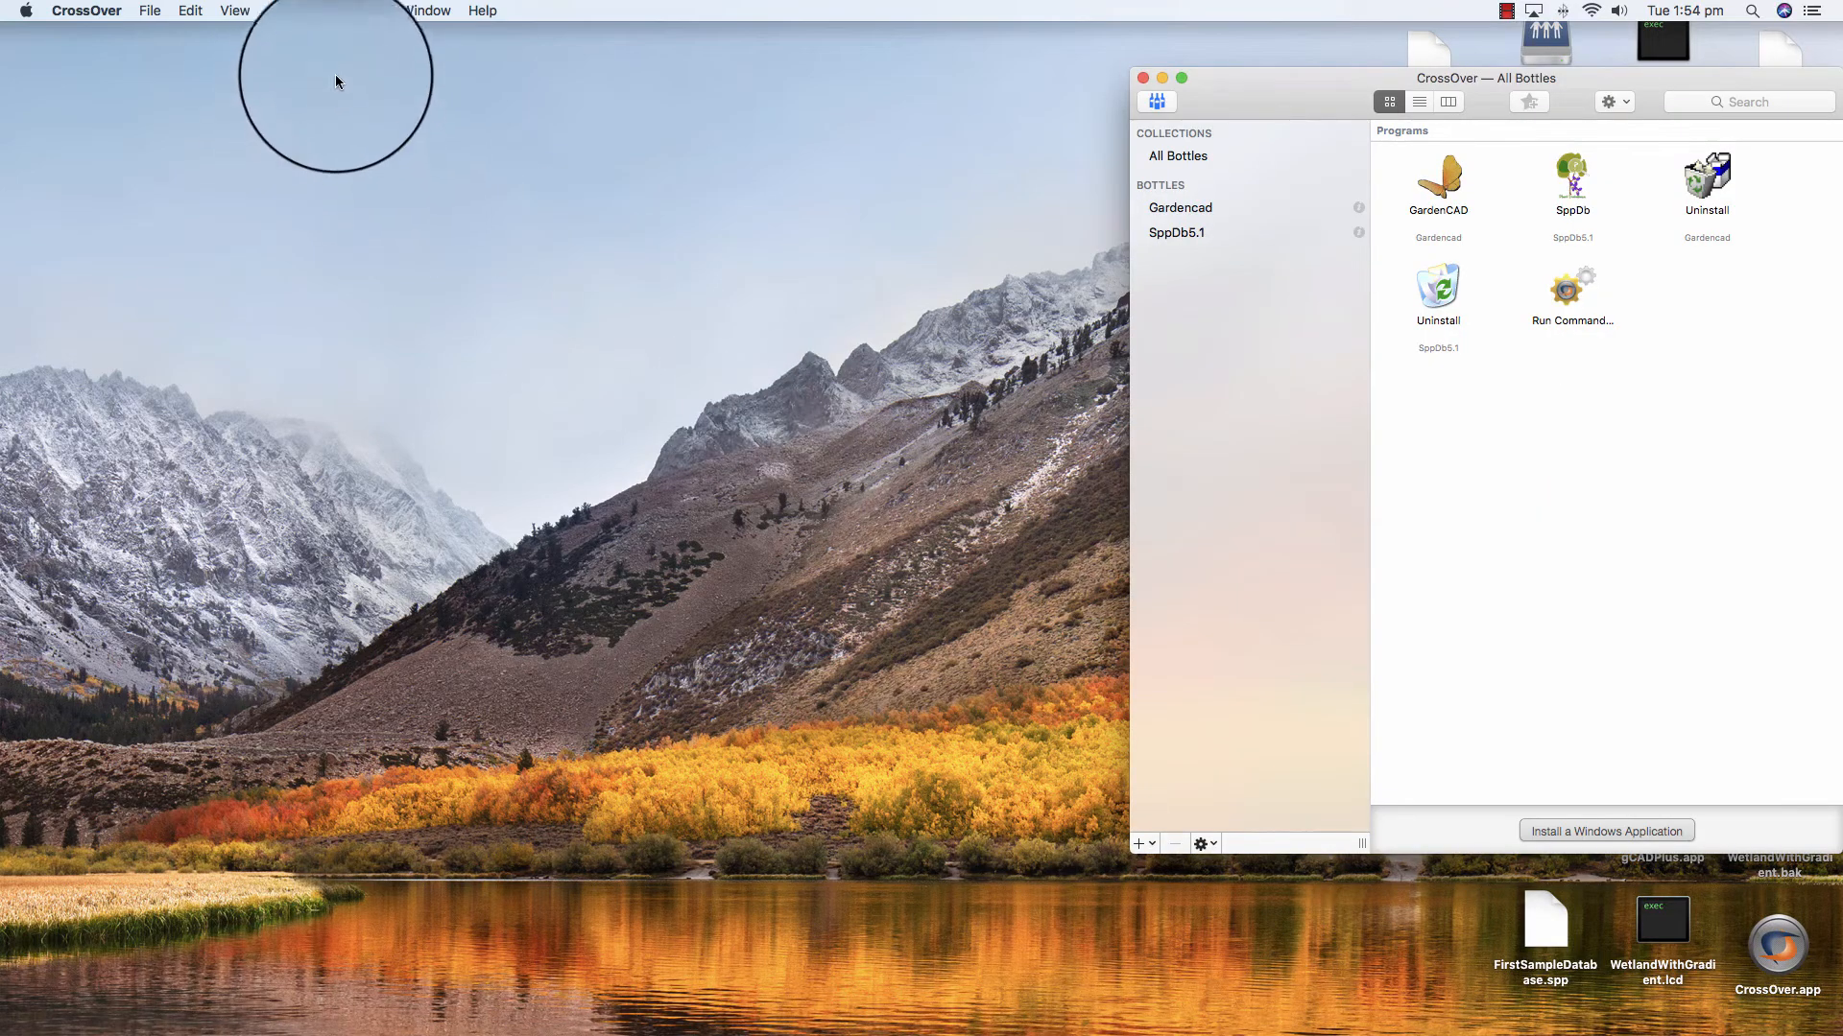
# Step: Start installing the listed gCADplus application and accept the Comic Sans MS font license agreement
pyautogui.click(341, 10)
pyautogui.click(378, 34)
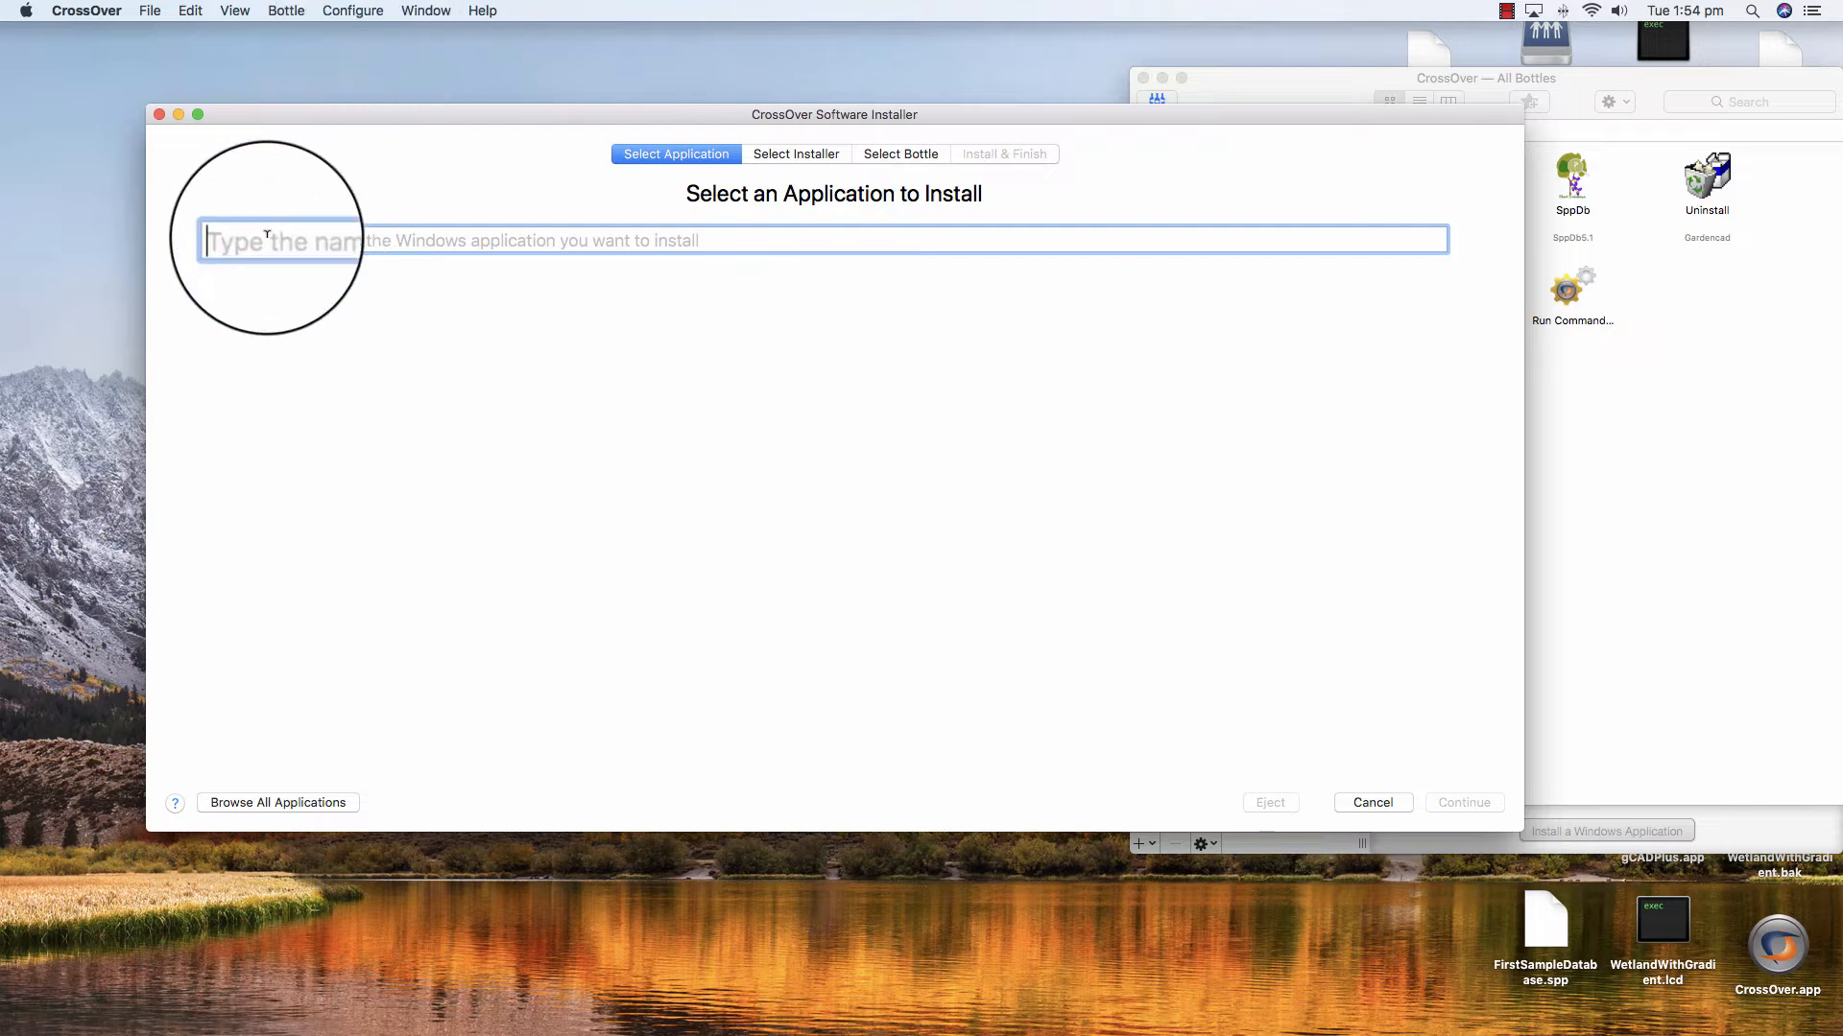
pyautogui.write('gcadplus')
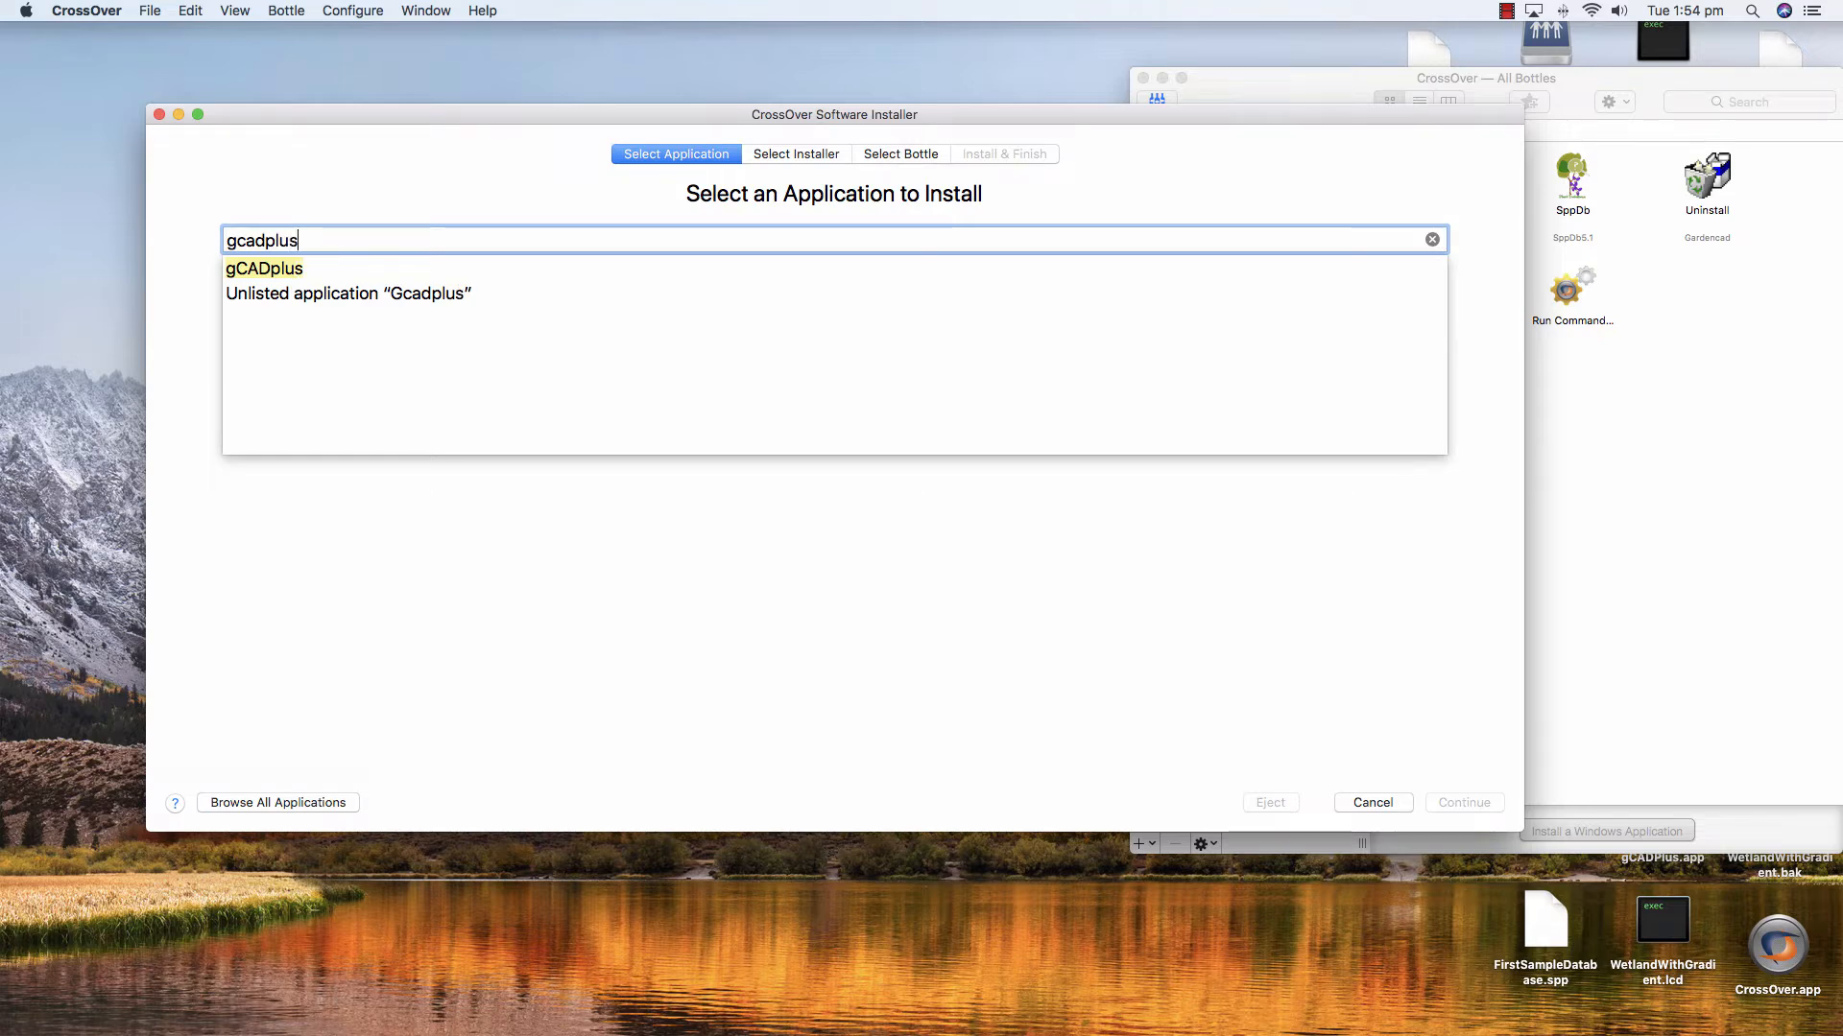
pyautogui.click(273, 269)
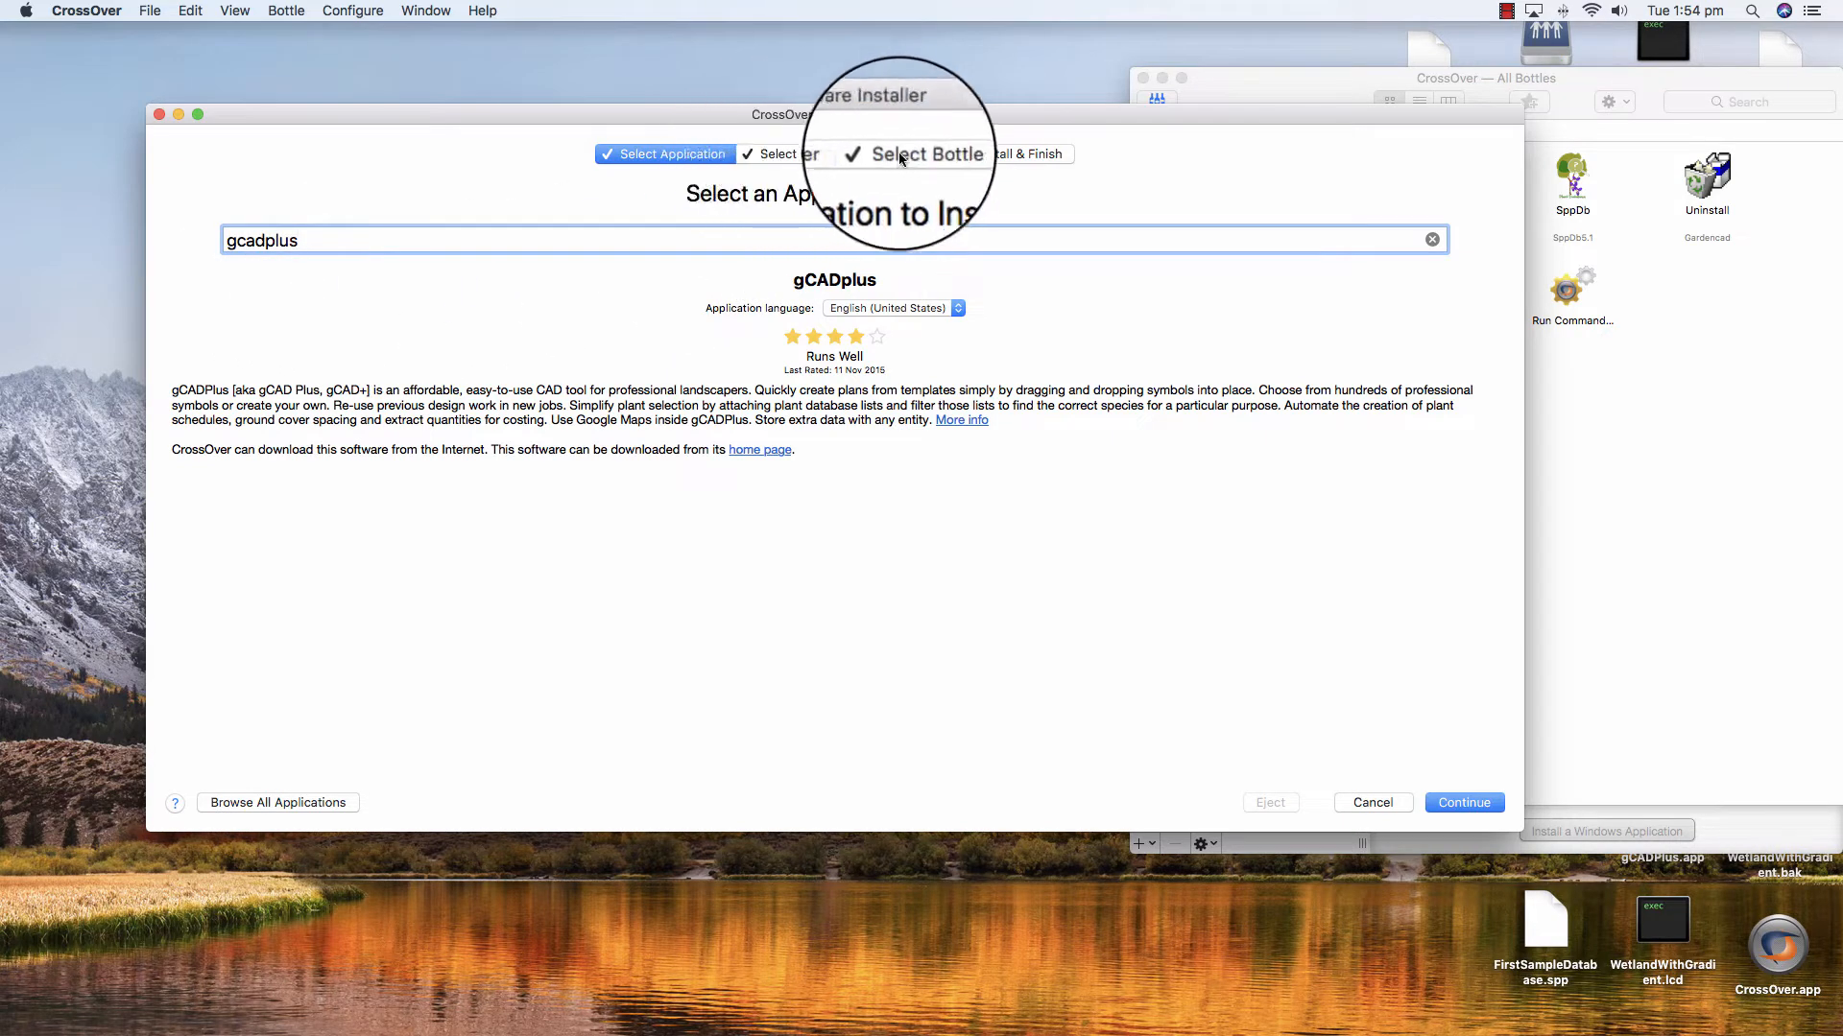
pyautogui.click(1041, 156)
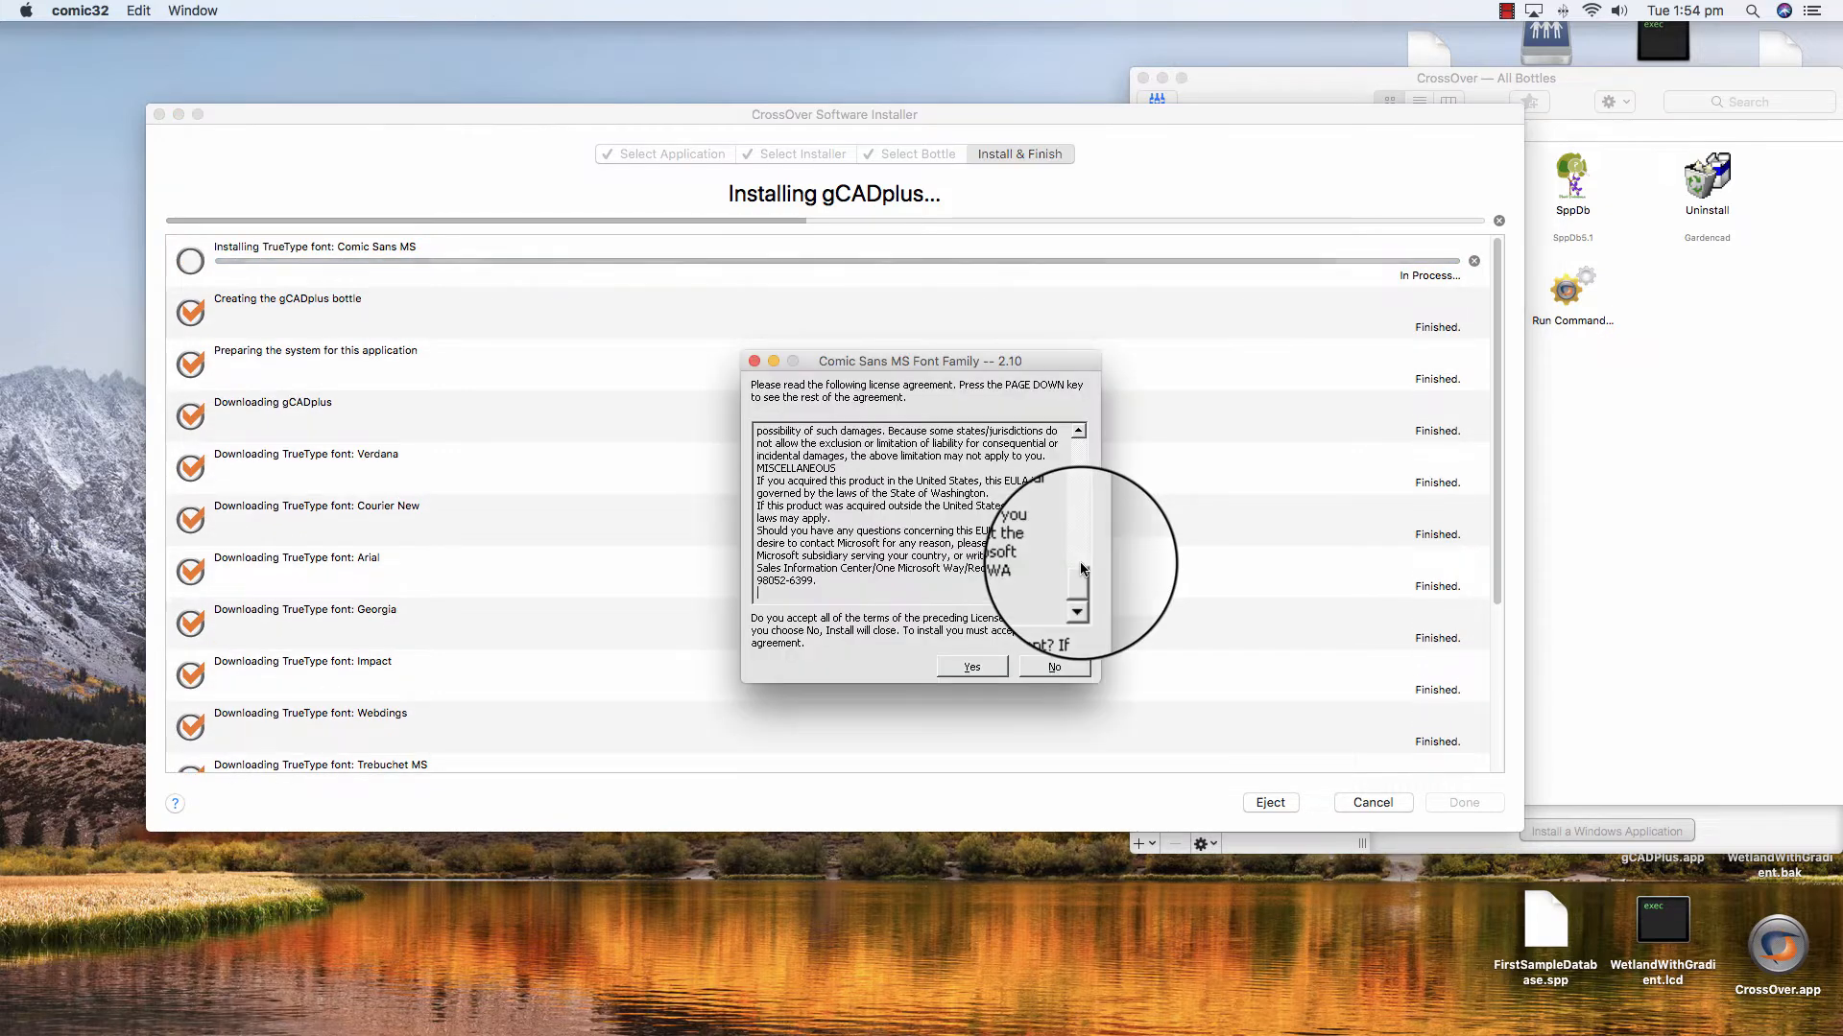
pyautogui.click(994, 665)
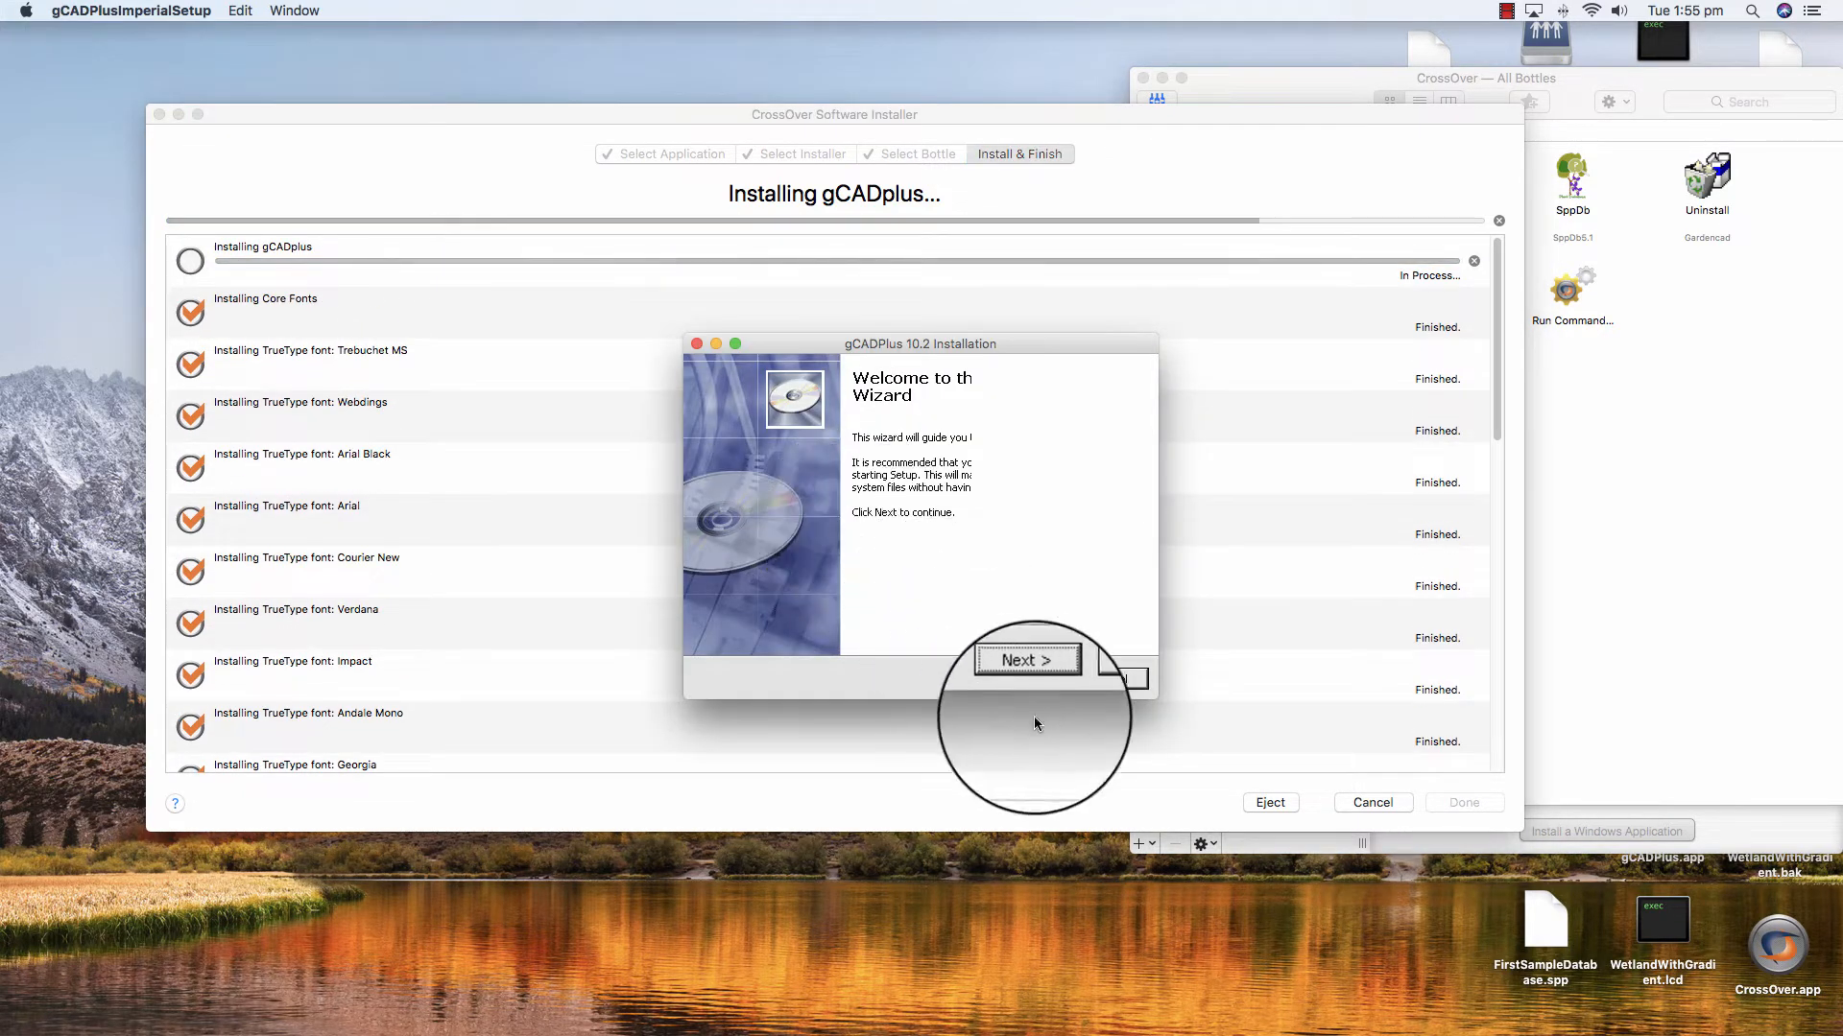
# Step: Run the gCADPlus 10.2 setup, accepting the license agreement, keeping the gCADPlus shortcuts folder and skipping the desktop icon
pyautogui.click(1035, 674)
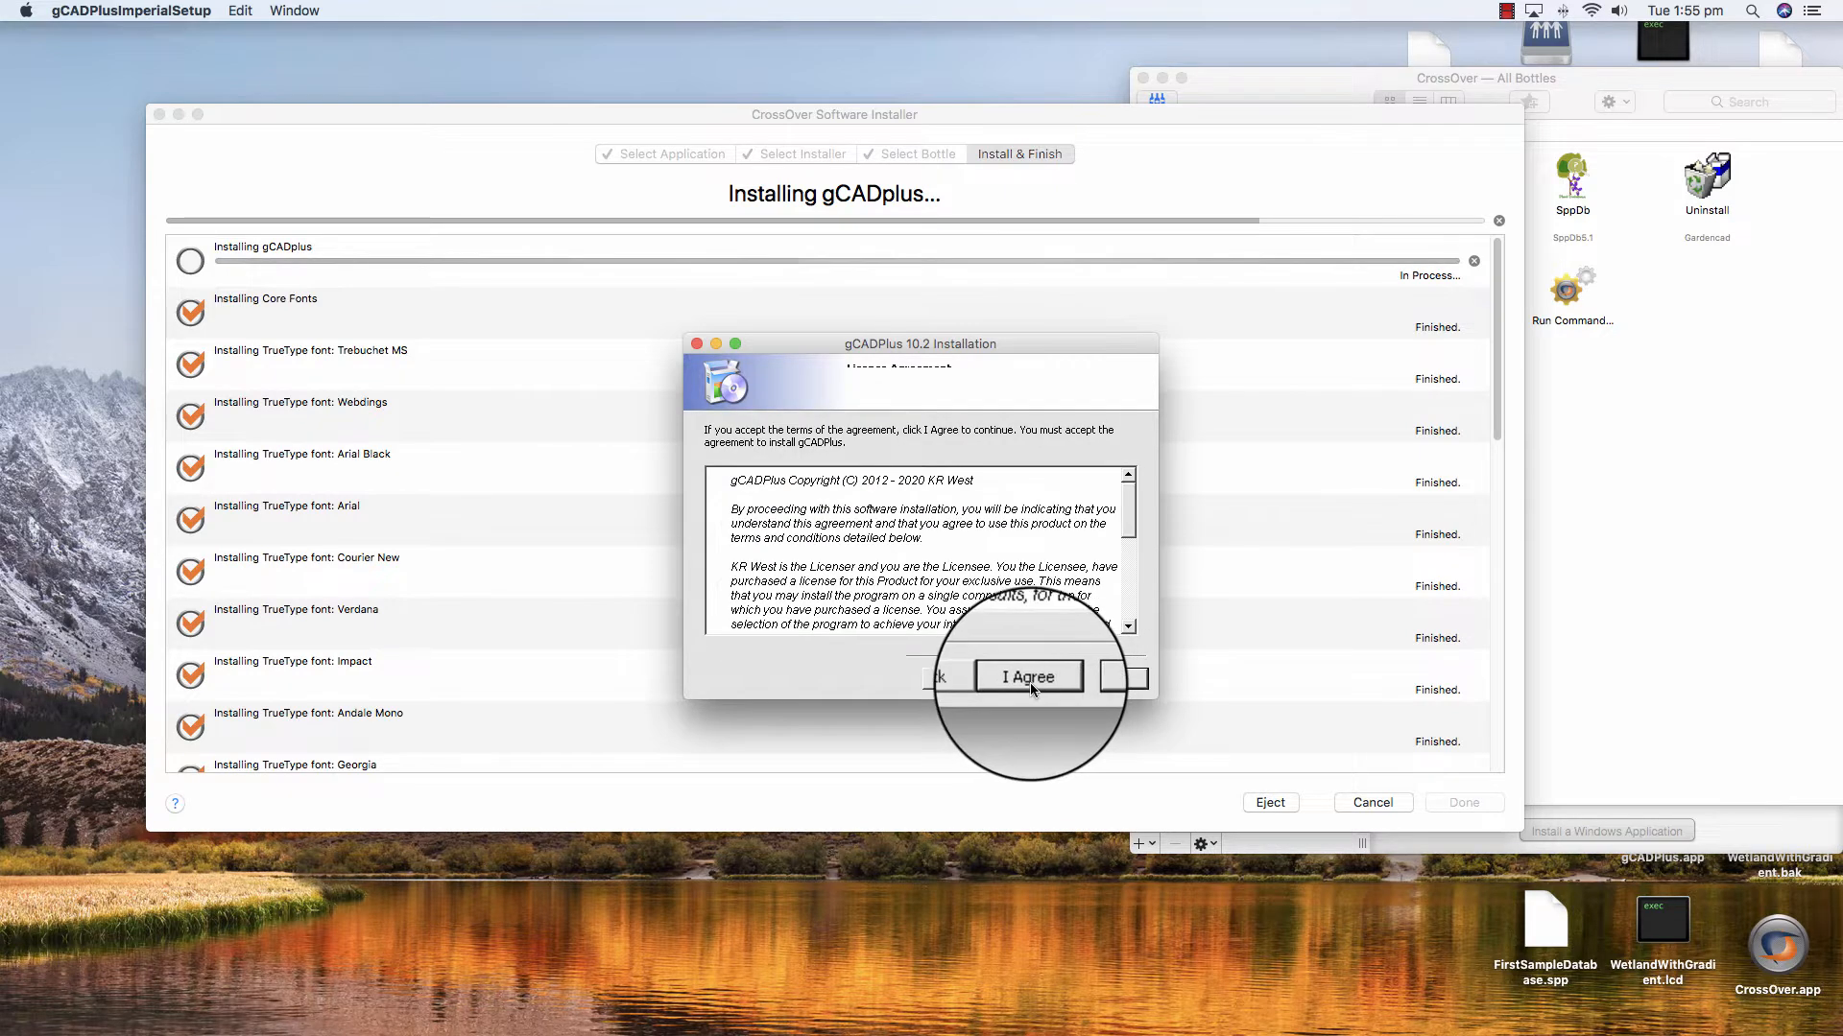
pyautogui.click(1031, 683)
pyautogui.click(1034, 682)
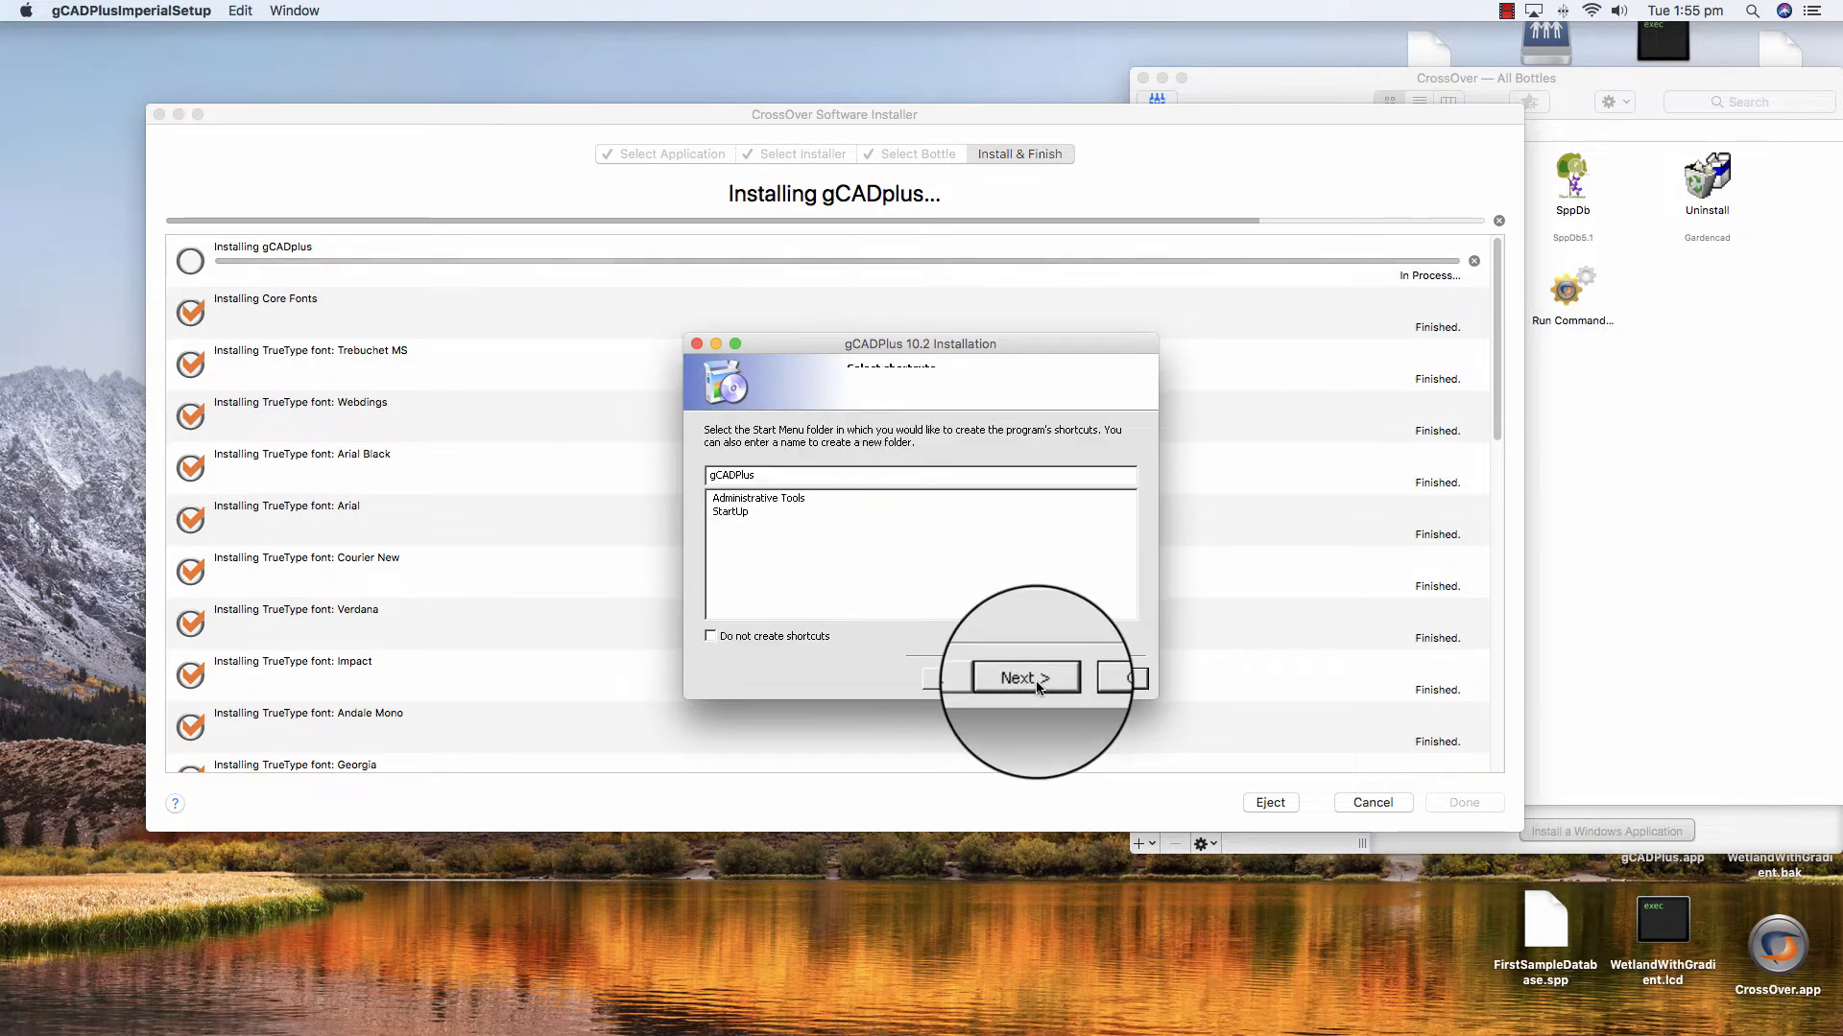
pyautogui.click(1025, 677)
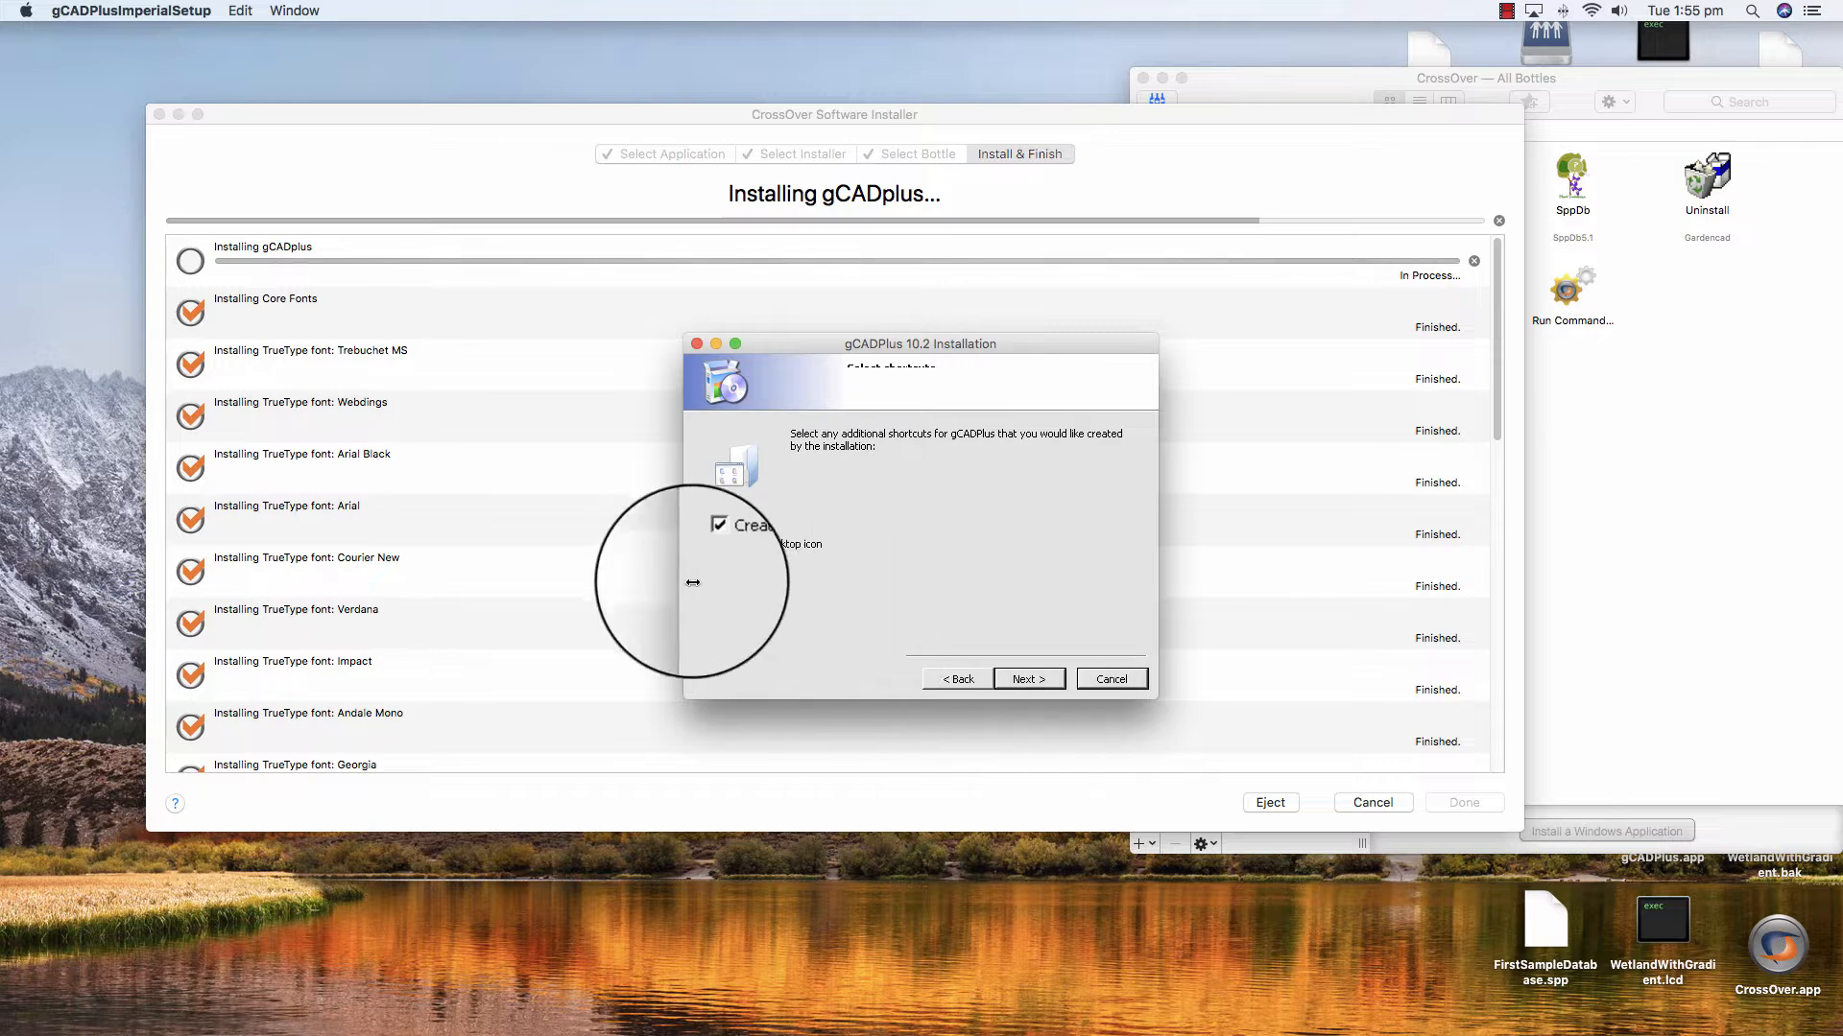
pyautogui.click(711, 543)
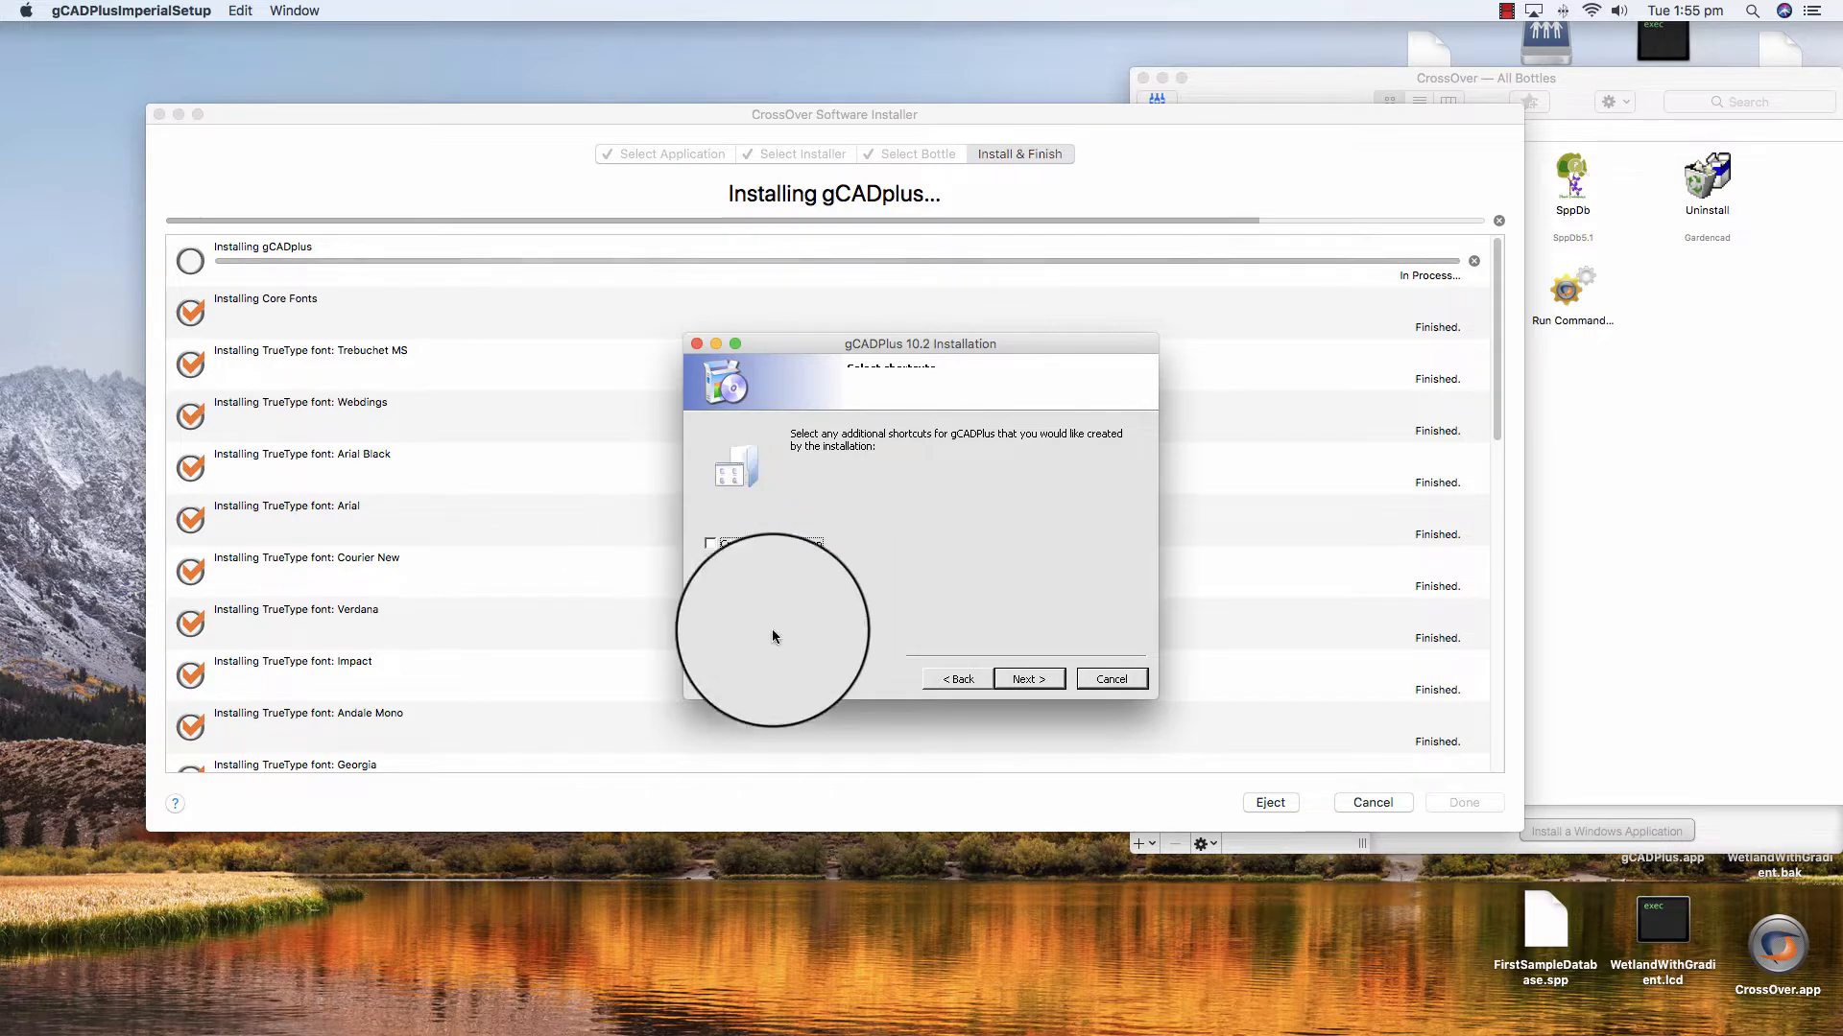
pyautogui.click(1029, 680)
pyautogui.click(1036, 685)
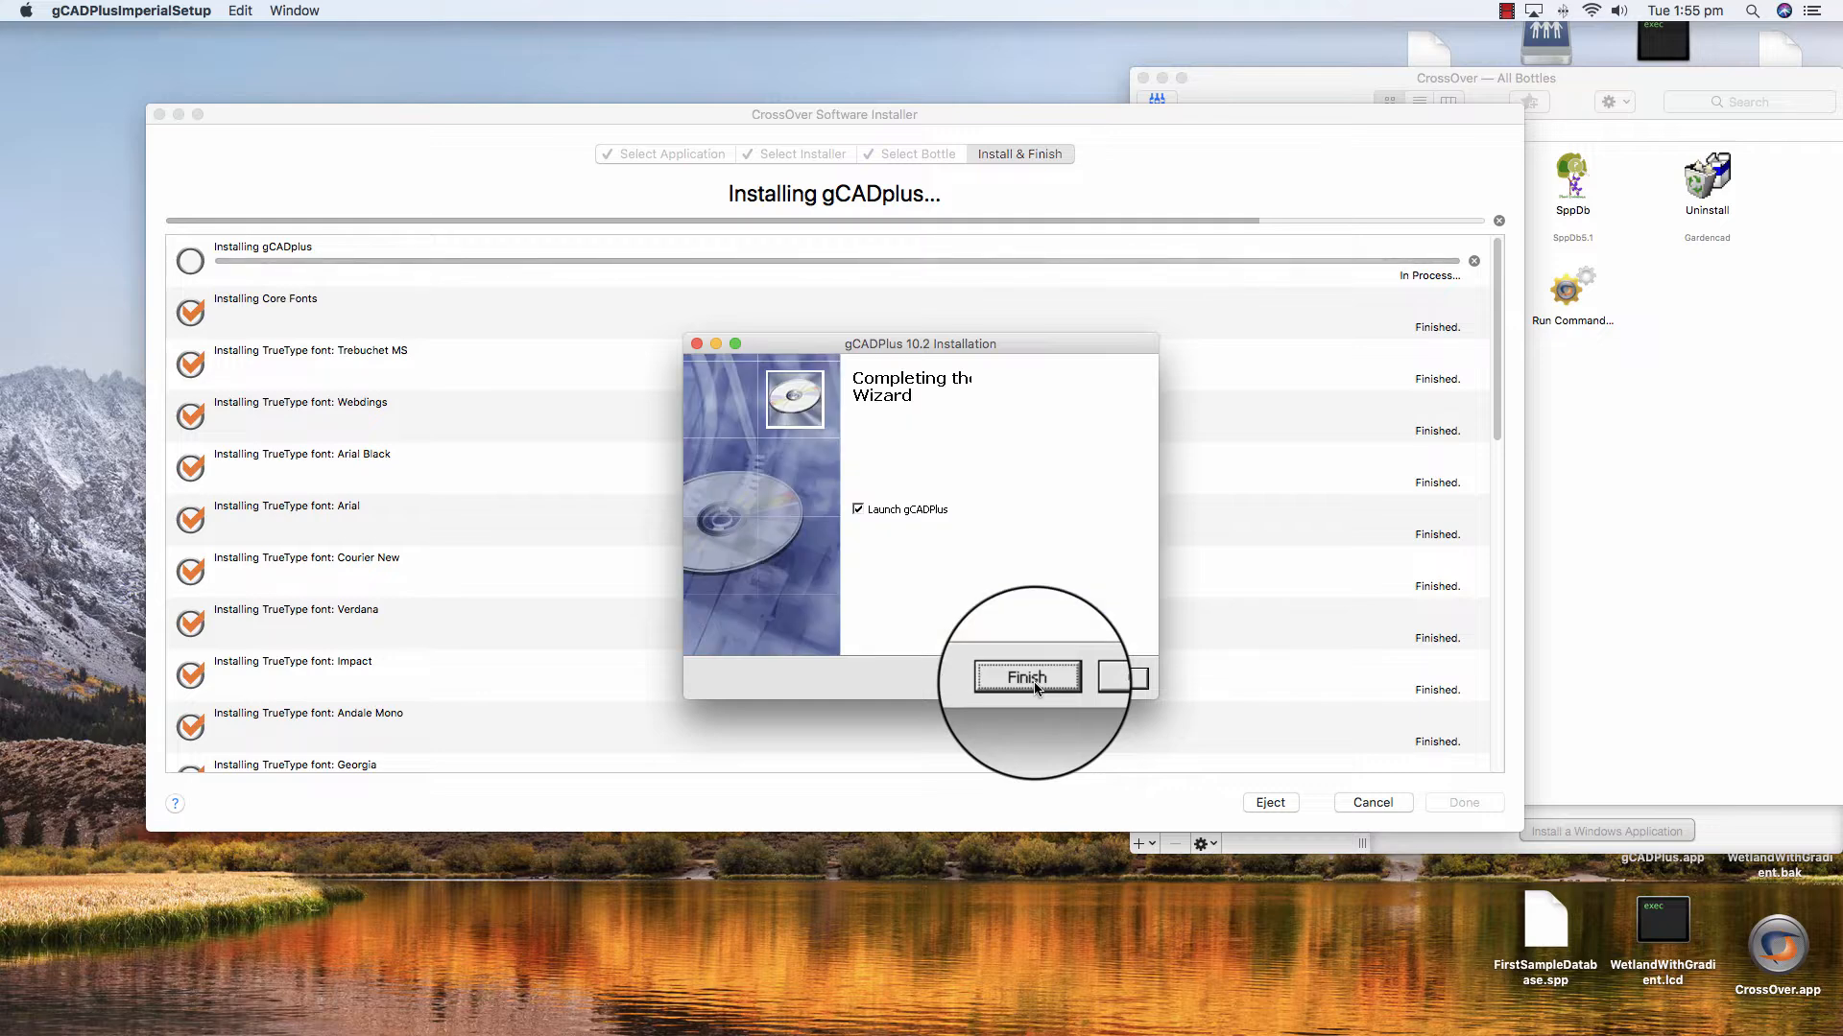
# Step: Finish the gCADPlus setup without launching the program and close the completed software installer
pyautogui.click(856, 508)
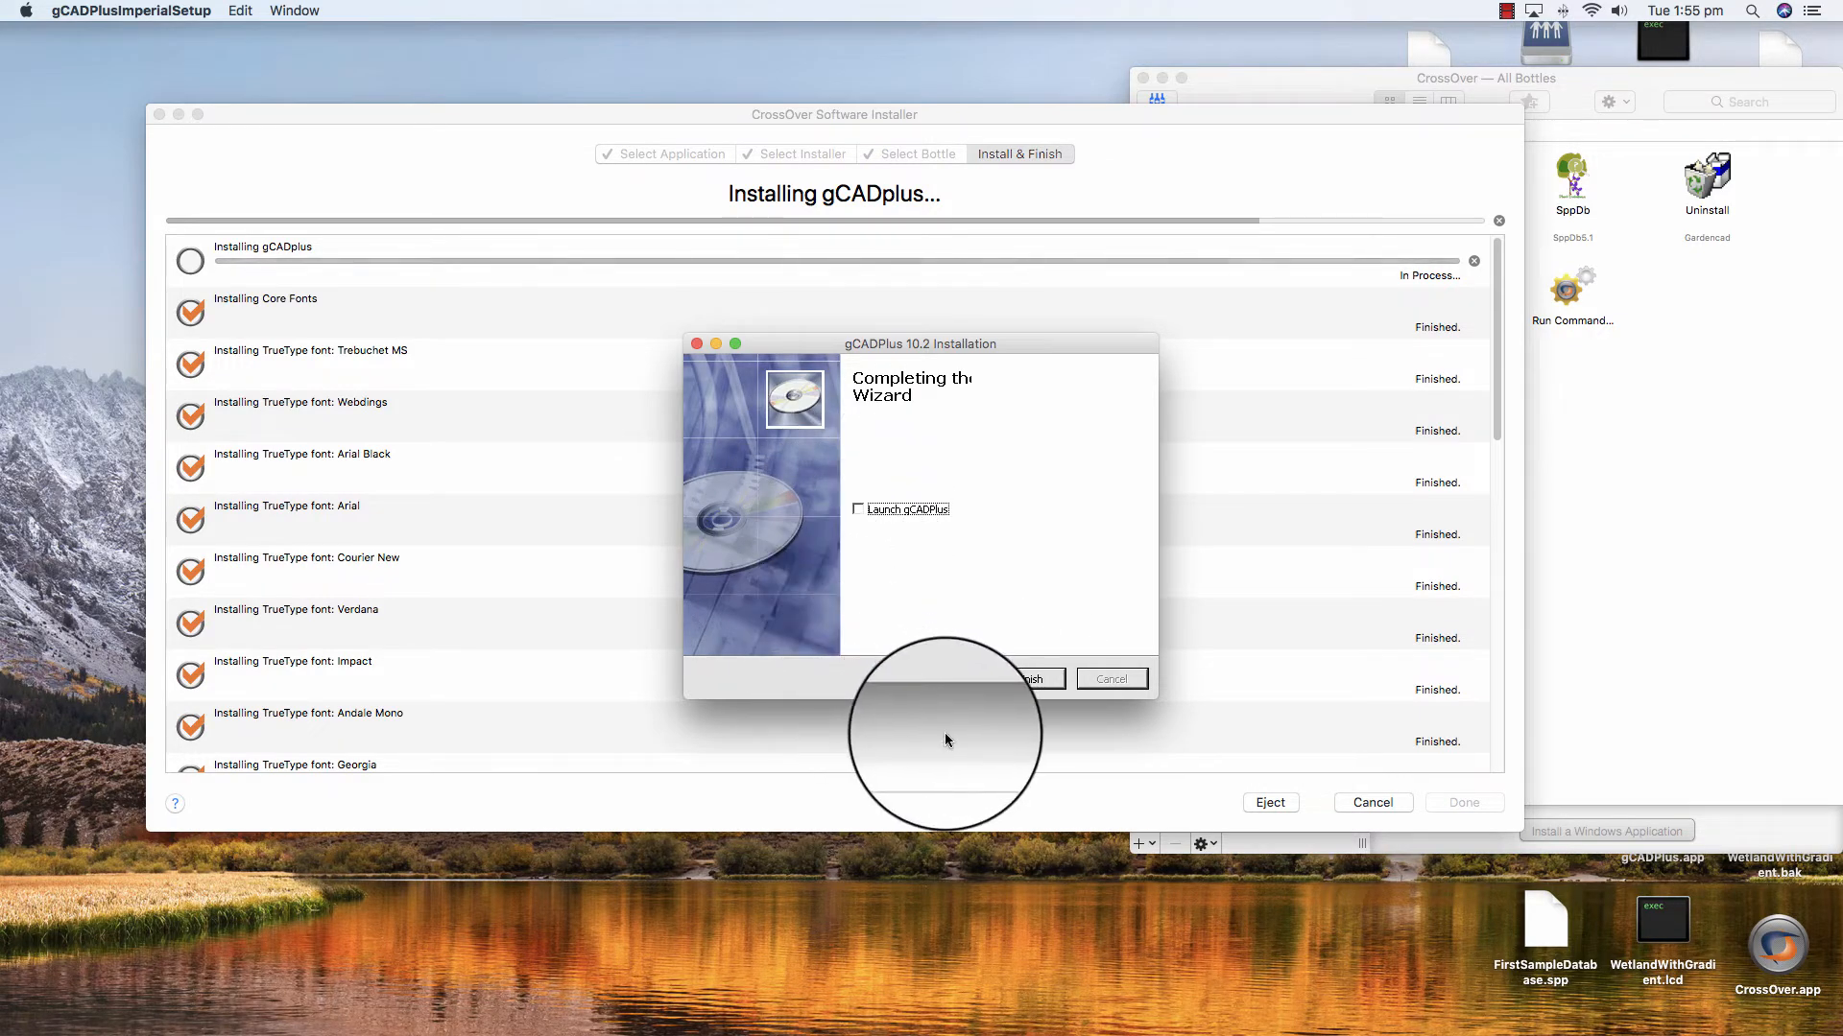
pyautogui.click(1028, 678)
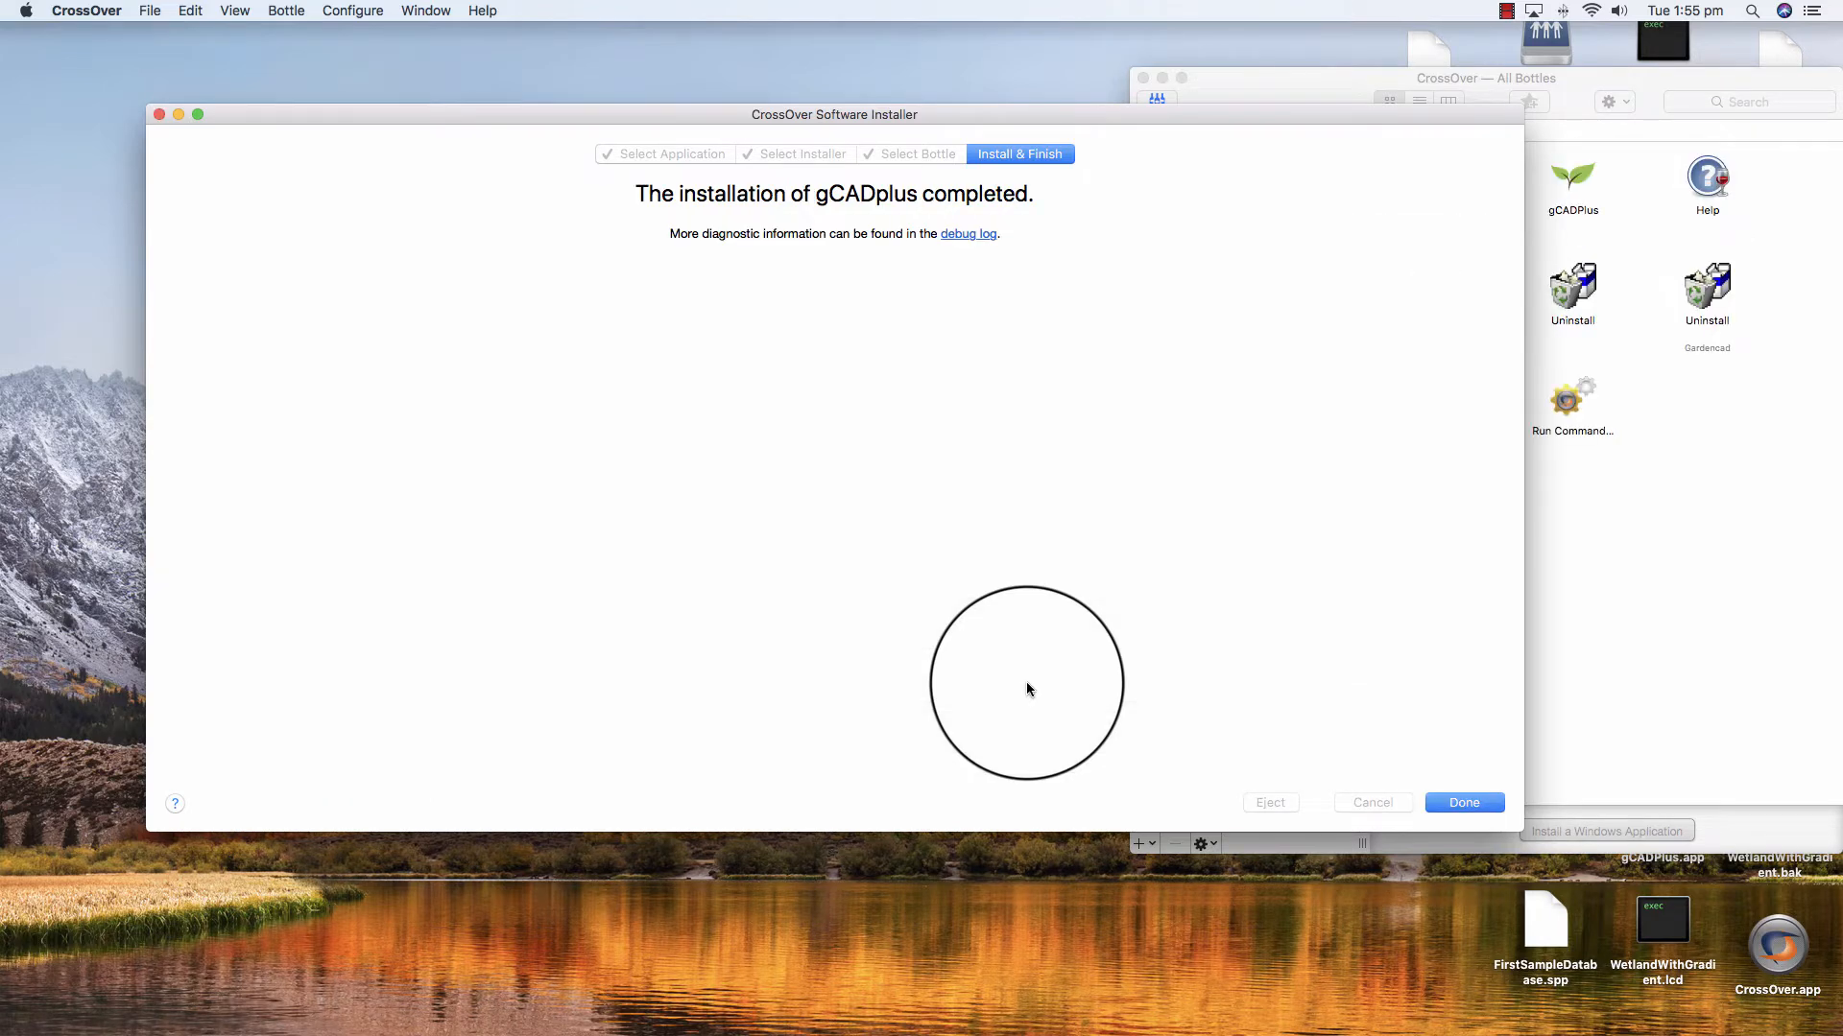
pyautogui.click(1468, 803)
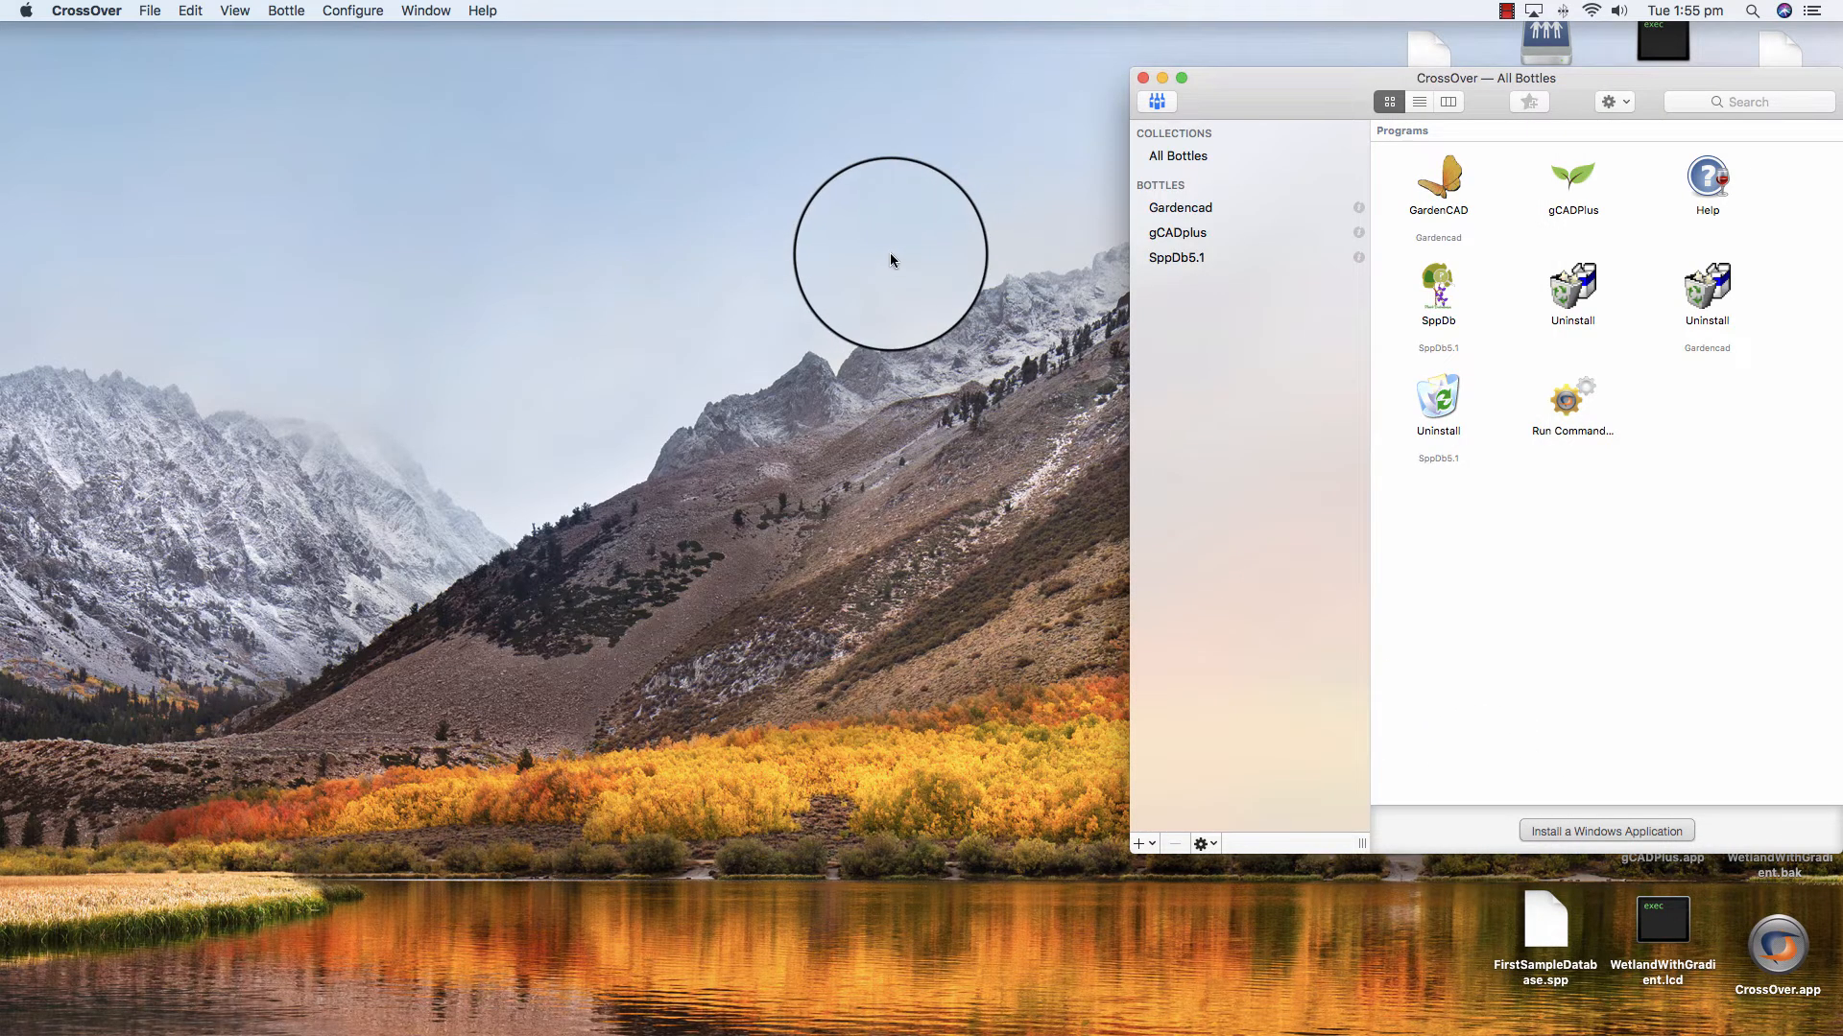
# Step: Launch gCADPlus from the gCADplus bottle in demo mode and dismiss the startup tip so it is not shown again
pyautogui.click(1186, 236)
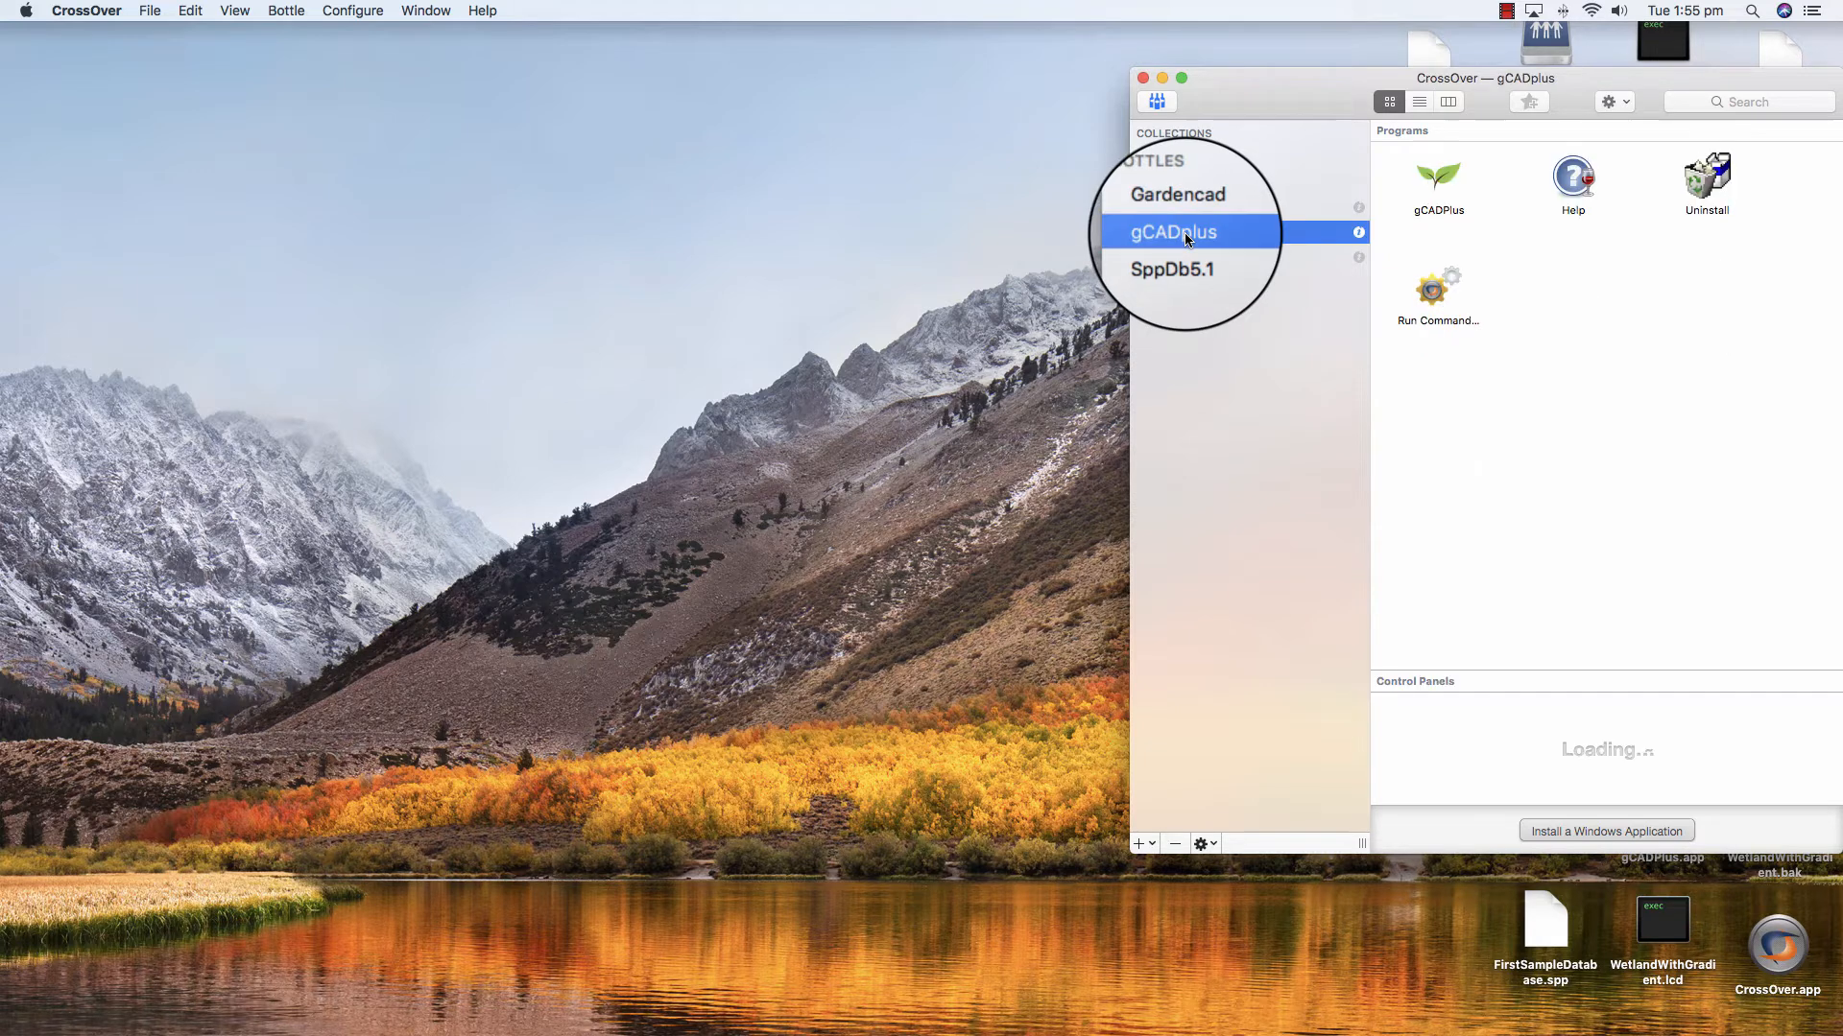
pyautogui.doubleClick(1438, 185)
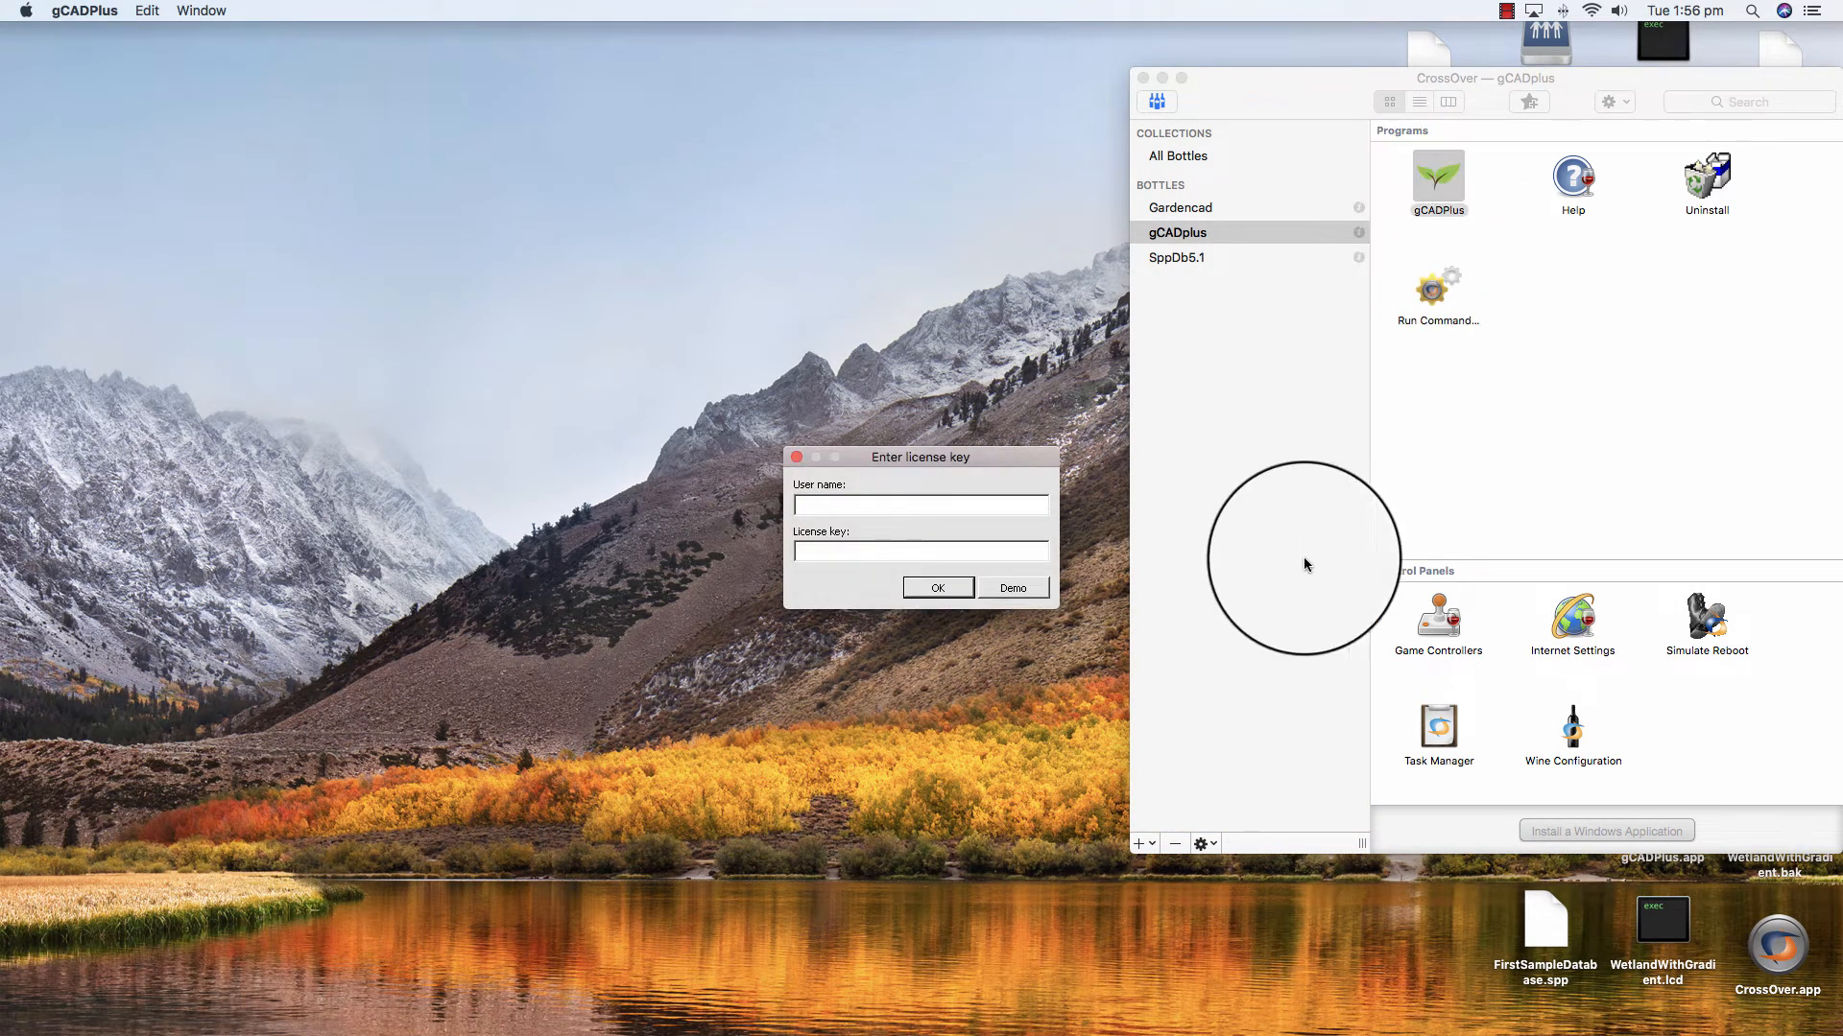
pyautogui.click(1011, 591)
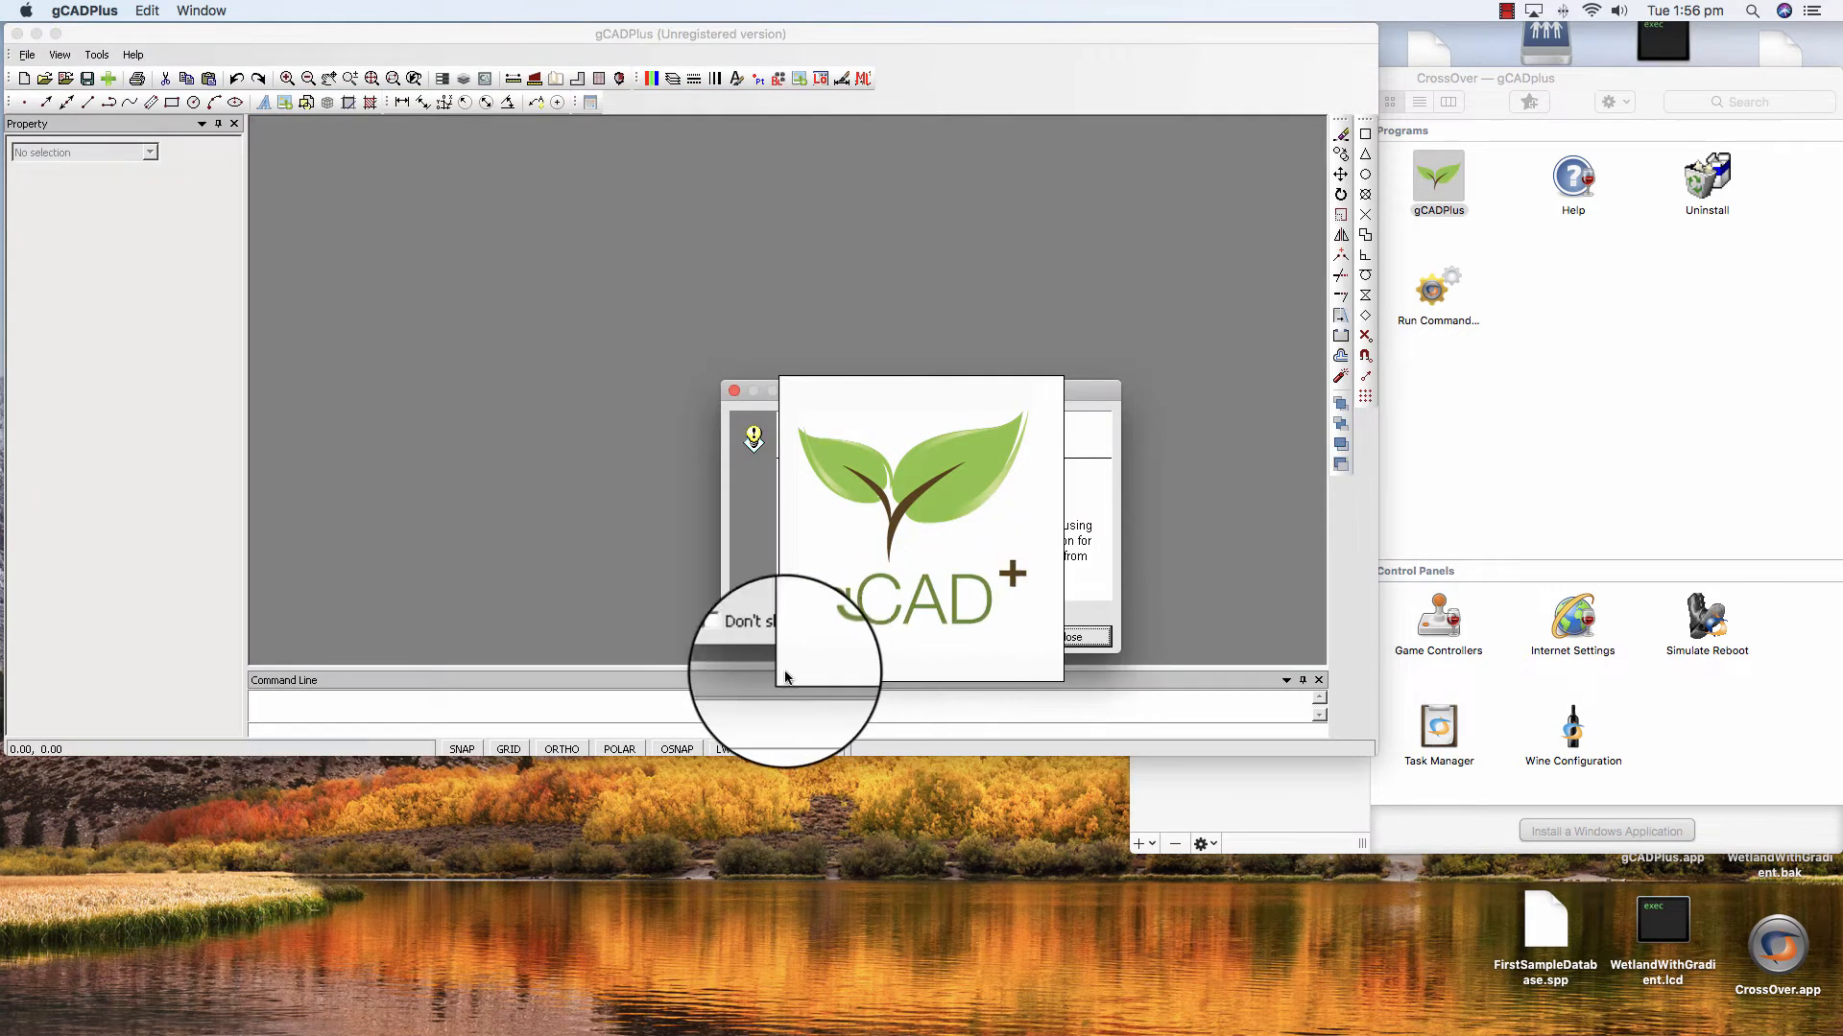
pyautogui.click(736, 637)
pyautogui.click(1077, 643)
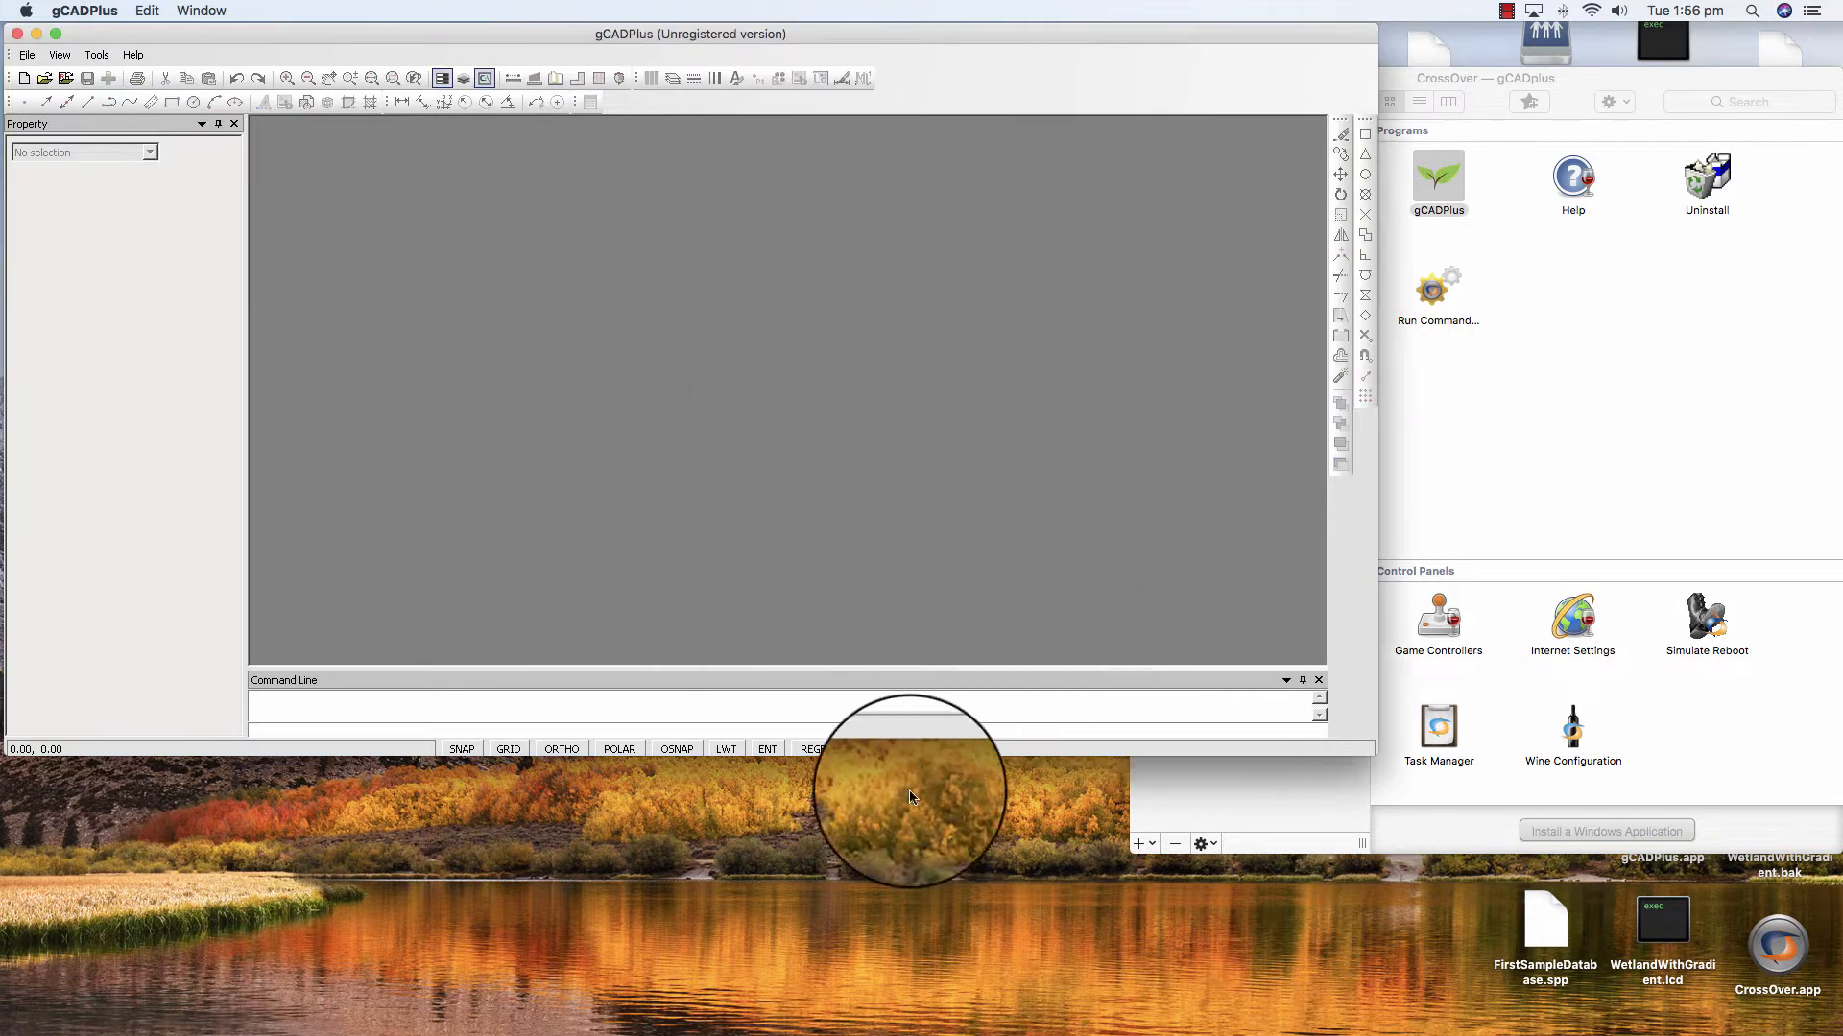
# Step: Enlarge the gCADPlus window in height and width and start a new drawing from the Funky.lcd template
pyautogui.moveTo(904, 817); pyautogui.dragTo(912, 1014)
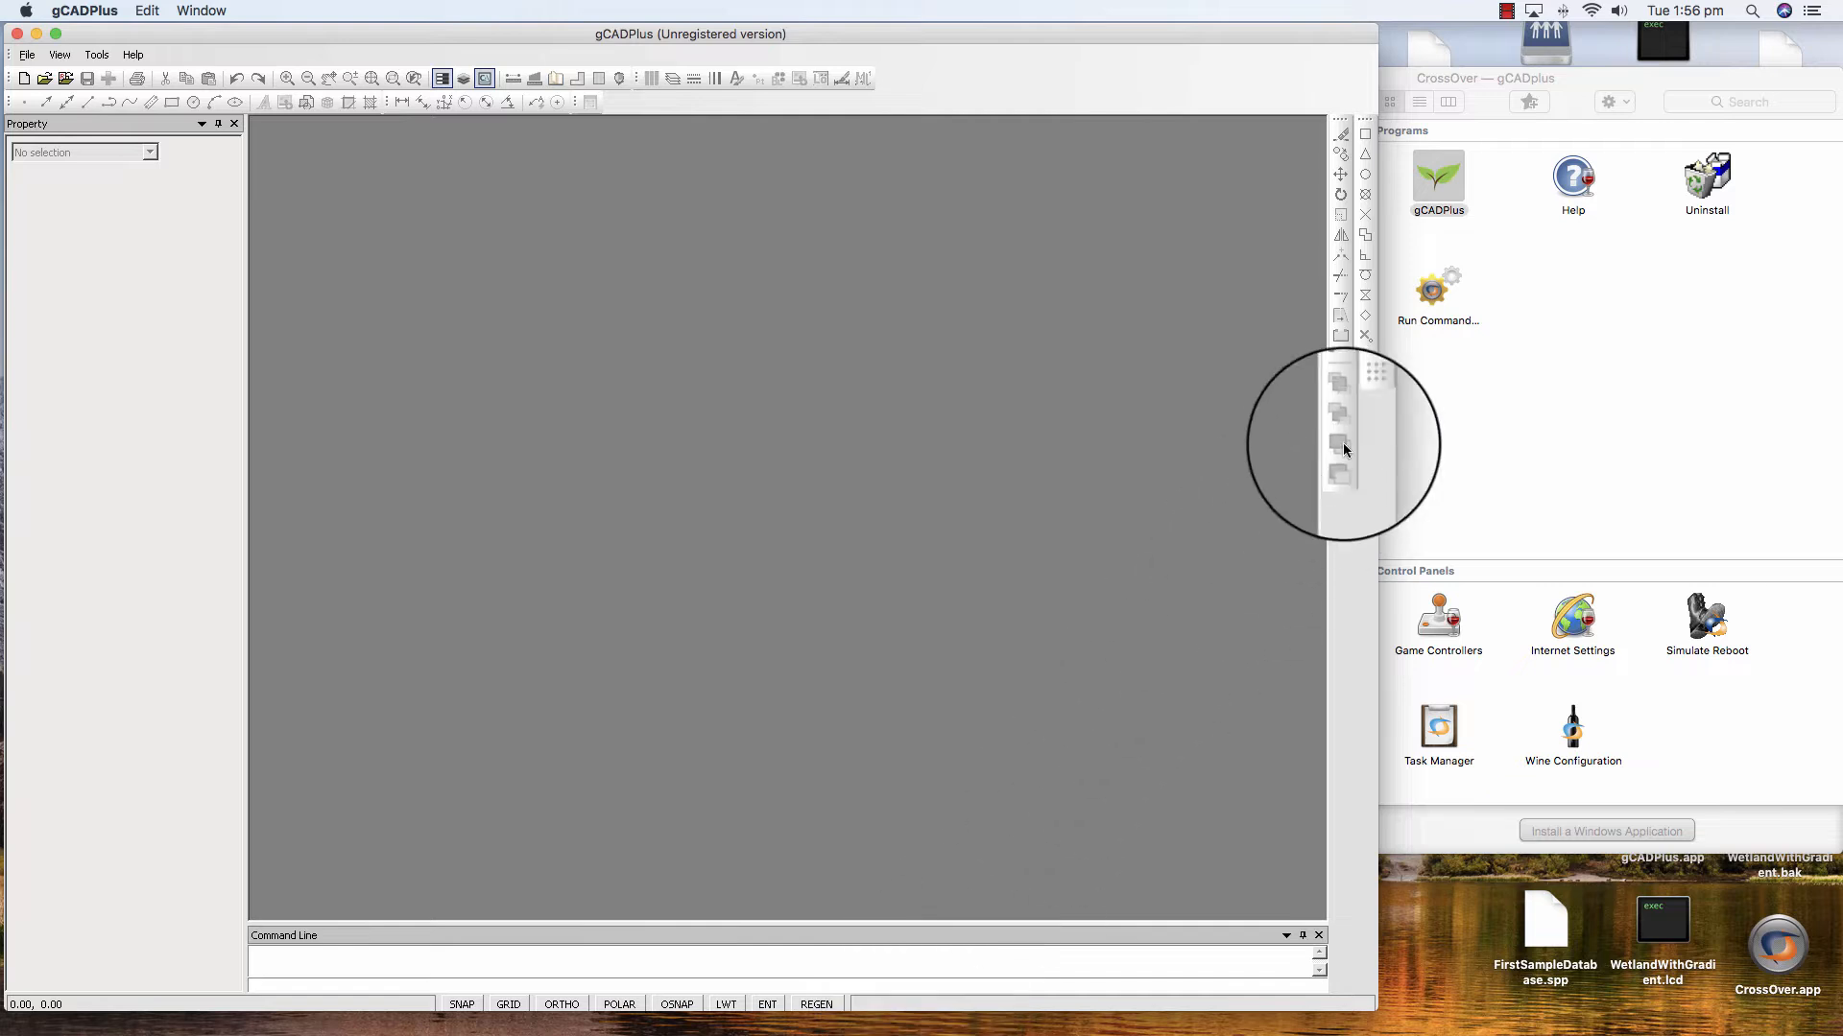
pyautogui.moveTo(1381, 511); pyautogui.dragTo(1657, 515)
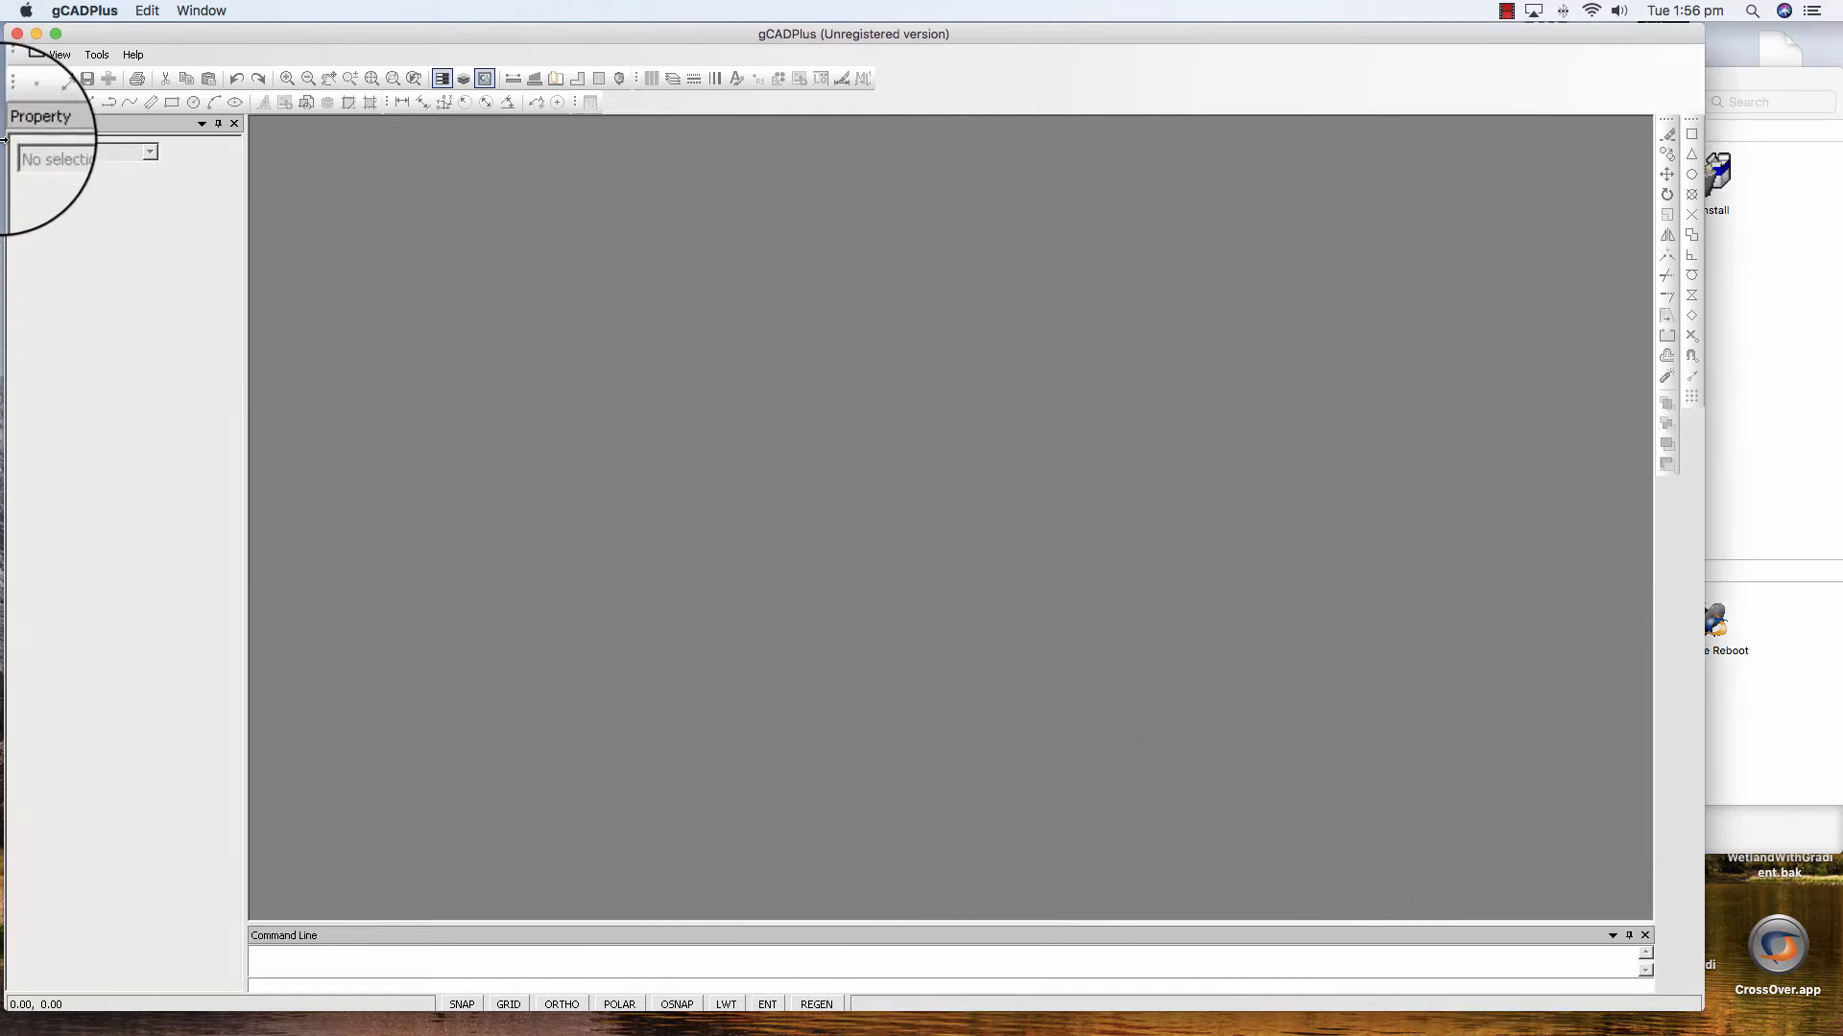
pyautogui.click(25, 83)
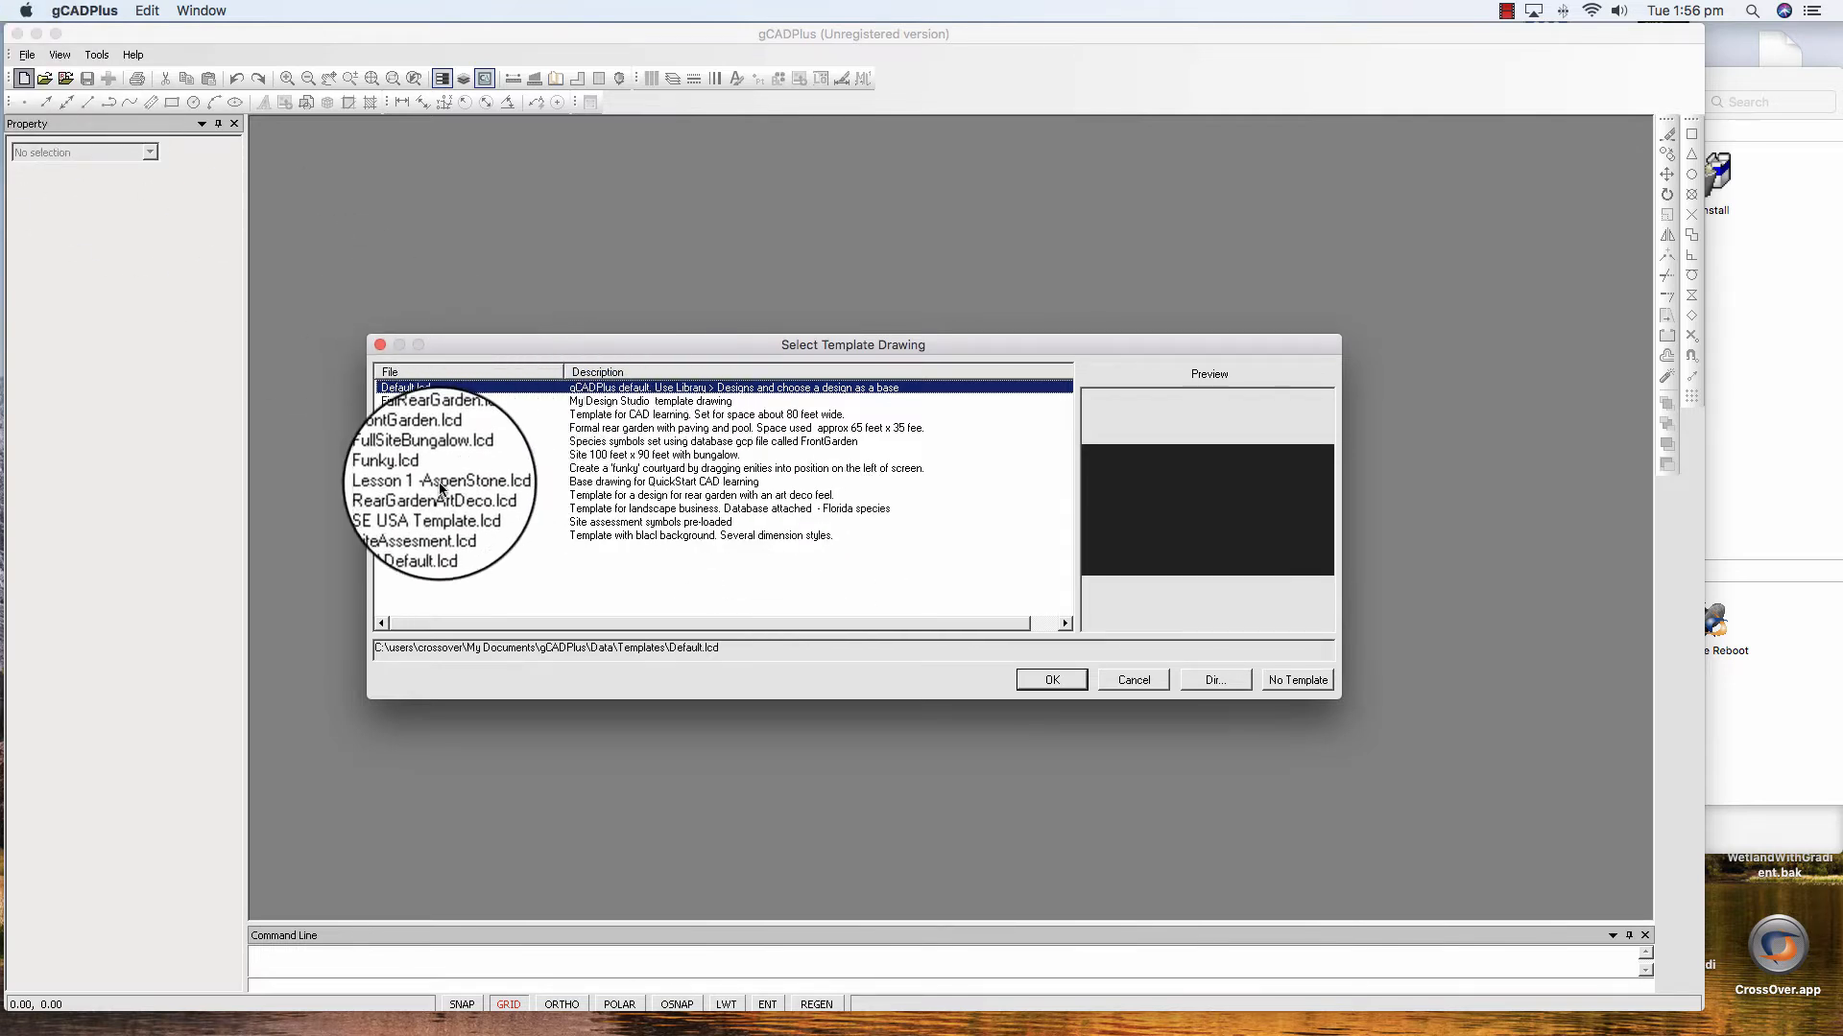
pyautogui.click(403, 468)
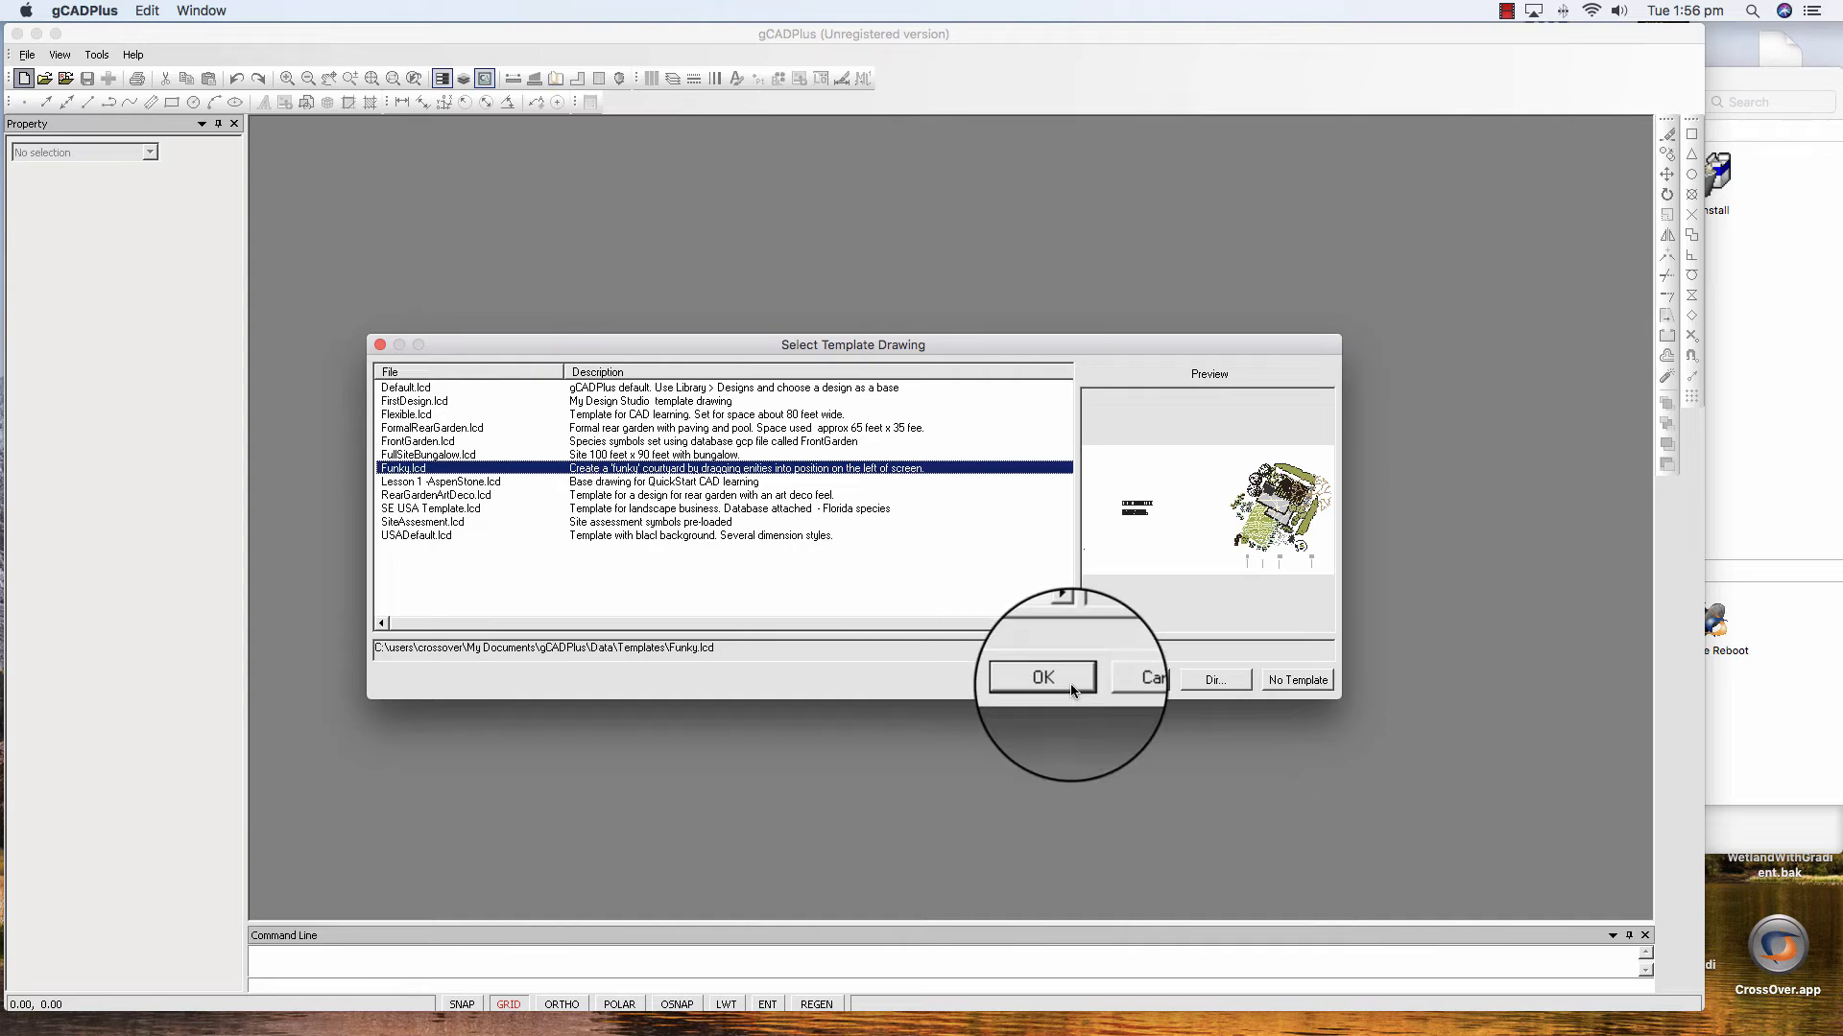
pyautogui.click(1042, 677)
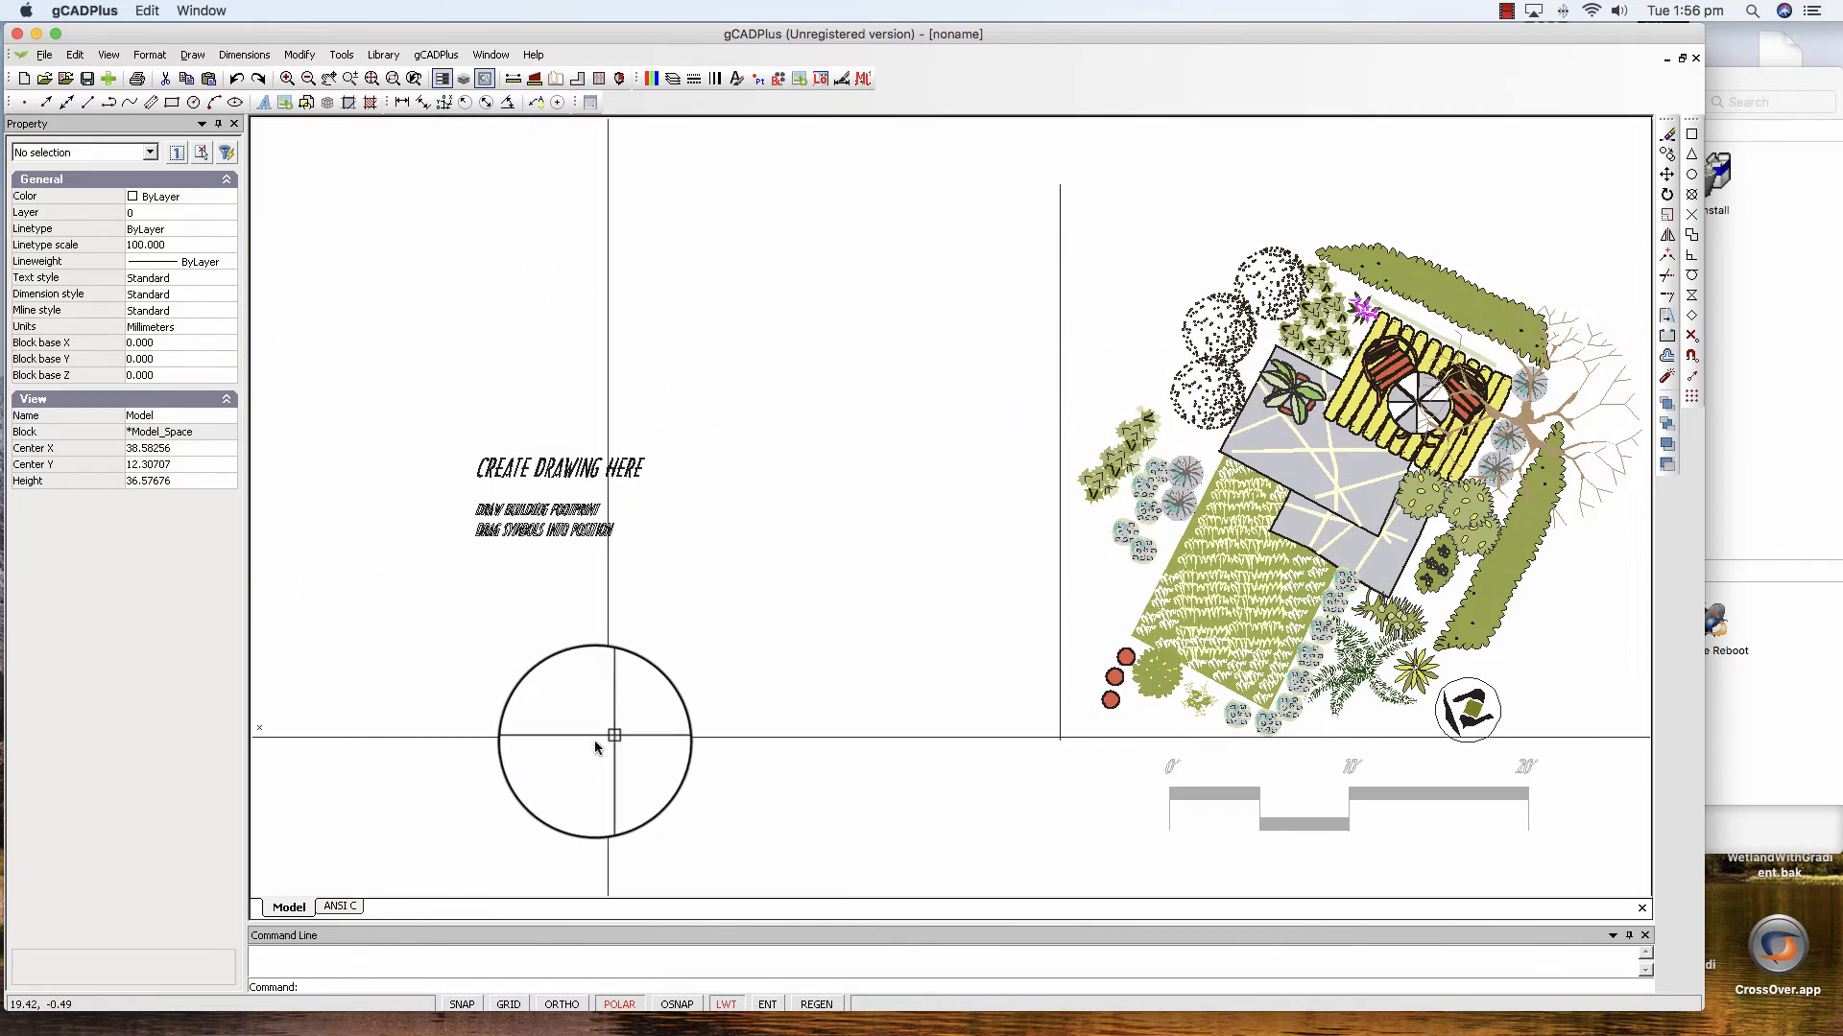
# Step: View the ANSI C layout sheet and return to model space
pyautogui.click(344, 907)
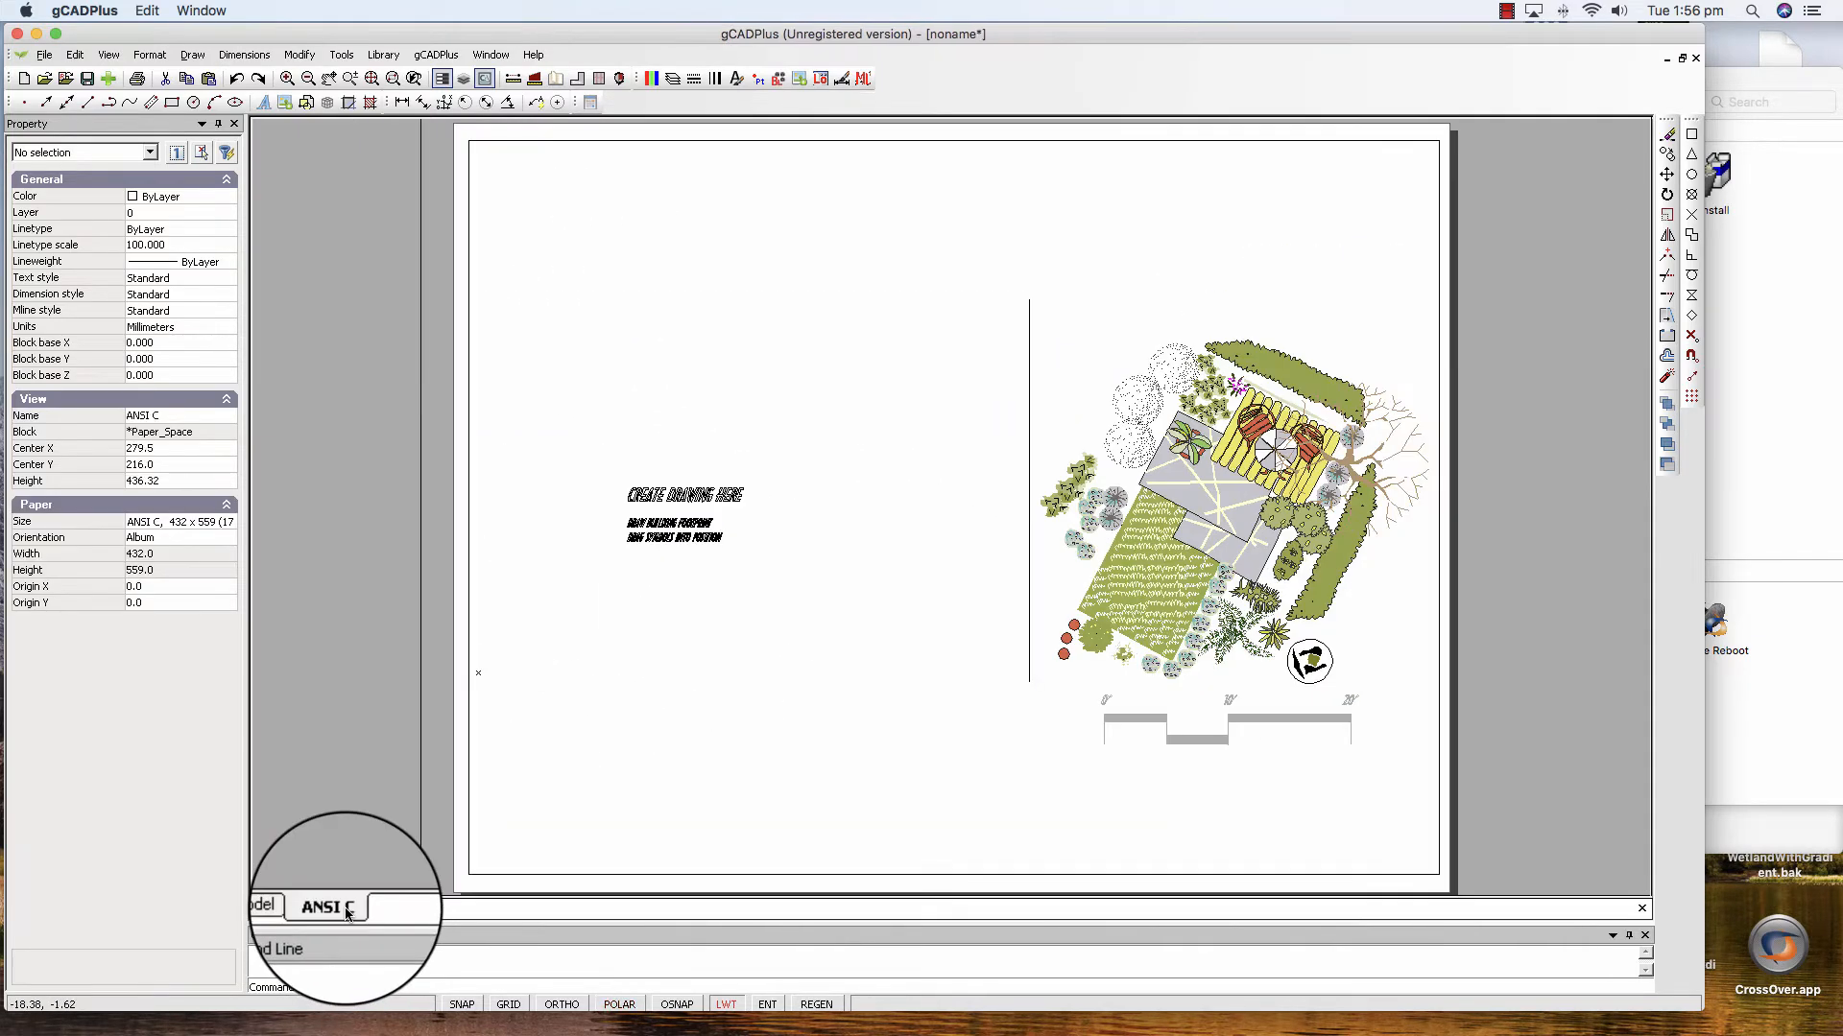
pyautogui.click(289, 907)
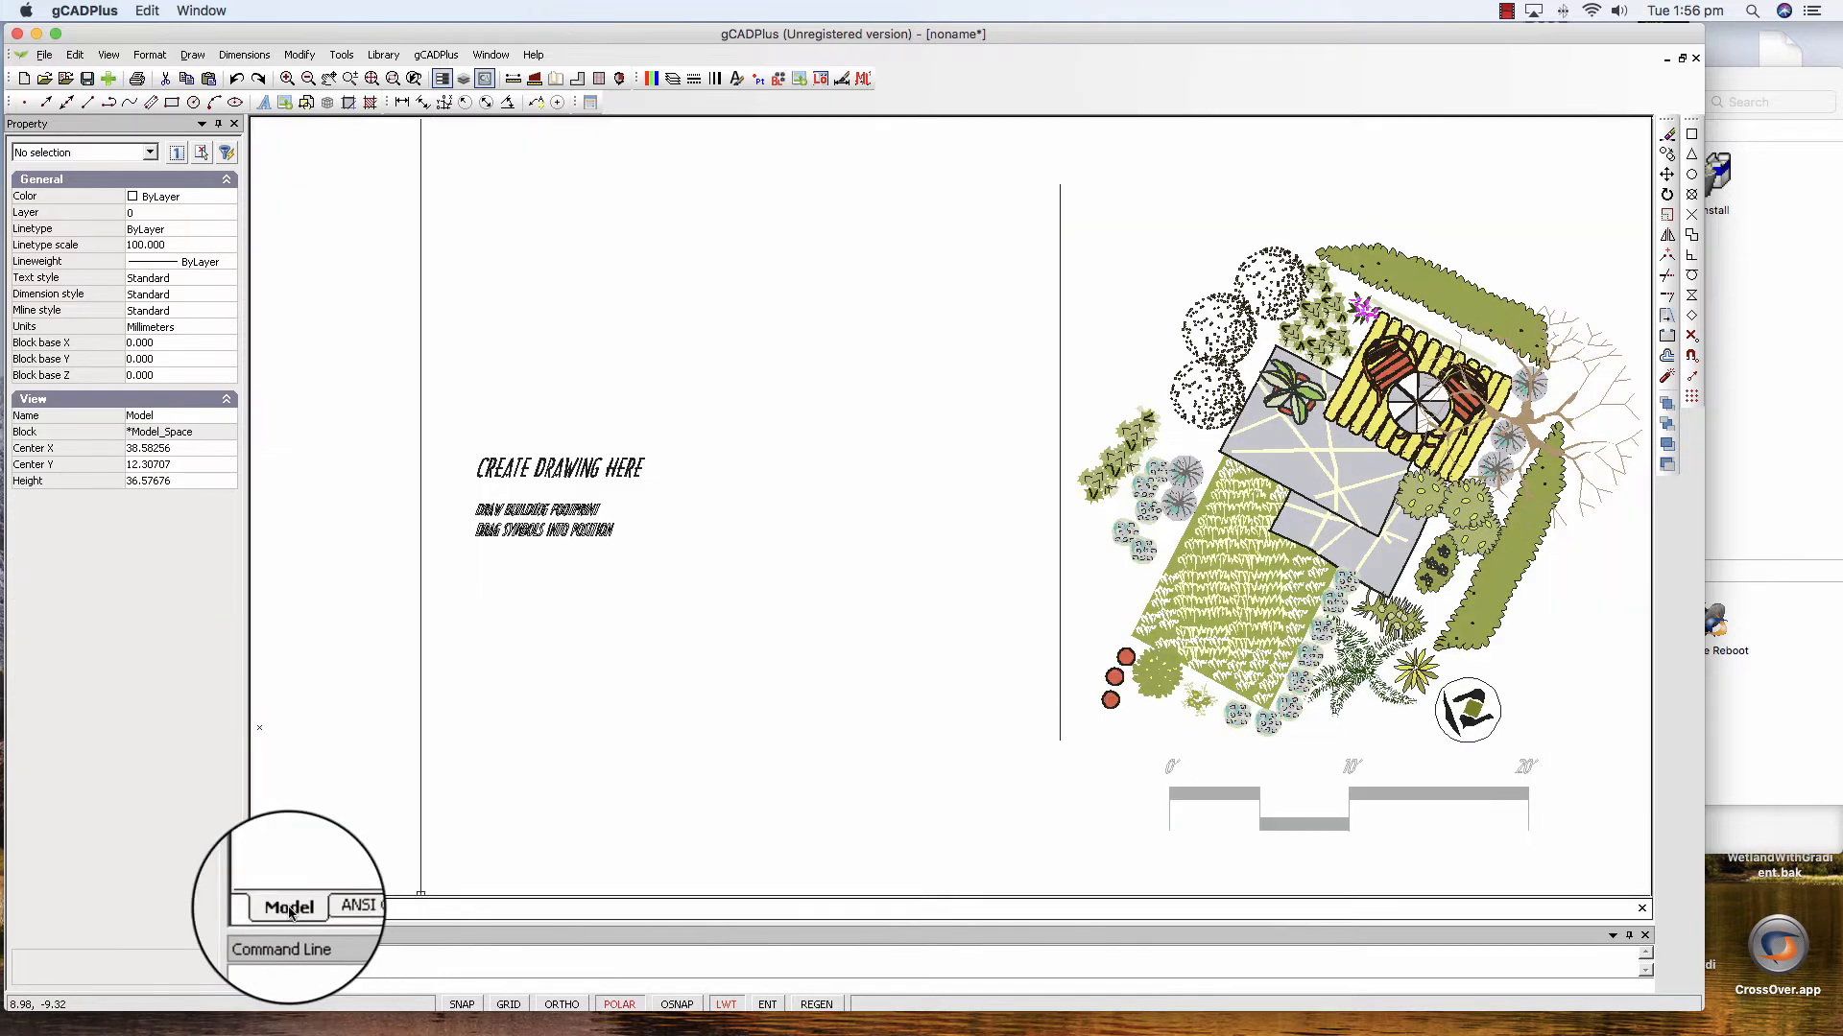
# Step: Move the middle dotted tree symbol into the blank area below the CREATE DRAWING HERE text and place two overlapping copies beside it
pyautogui.click(1219, 331)
pyautogui.moveTo(1221, 331); pyautogui.dragTo(664, 681)
pyautogui.rightClick(694, 654)
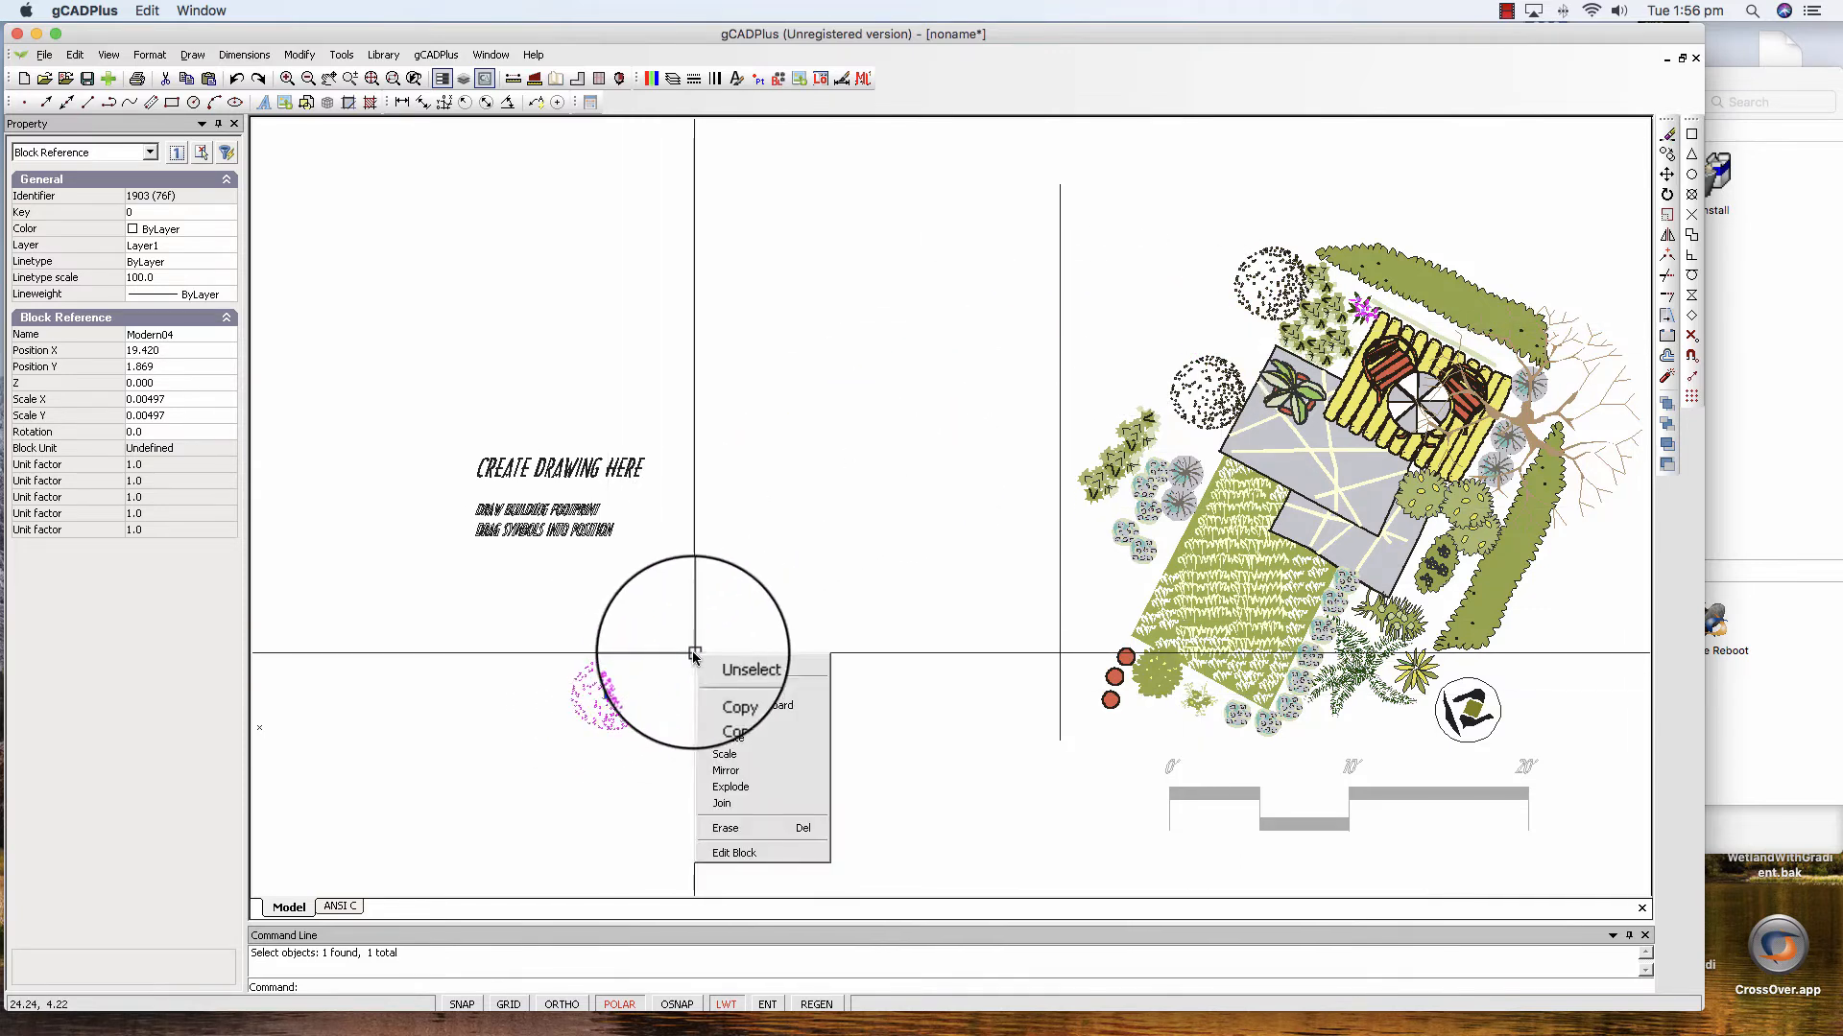
pyautogui.click(708, 689)
pyautogui.click(609, 695)
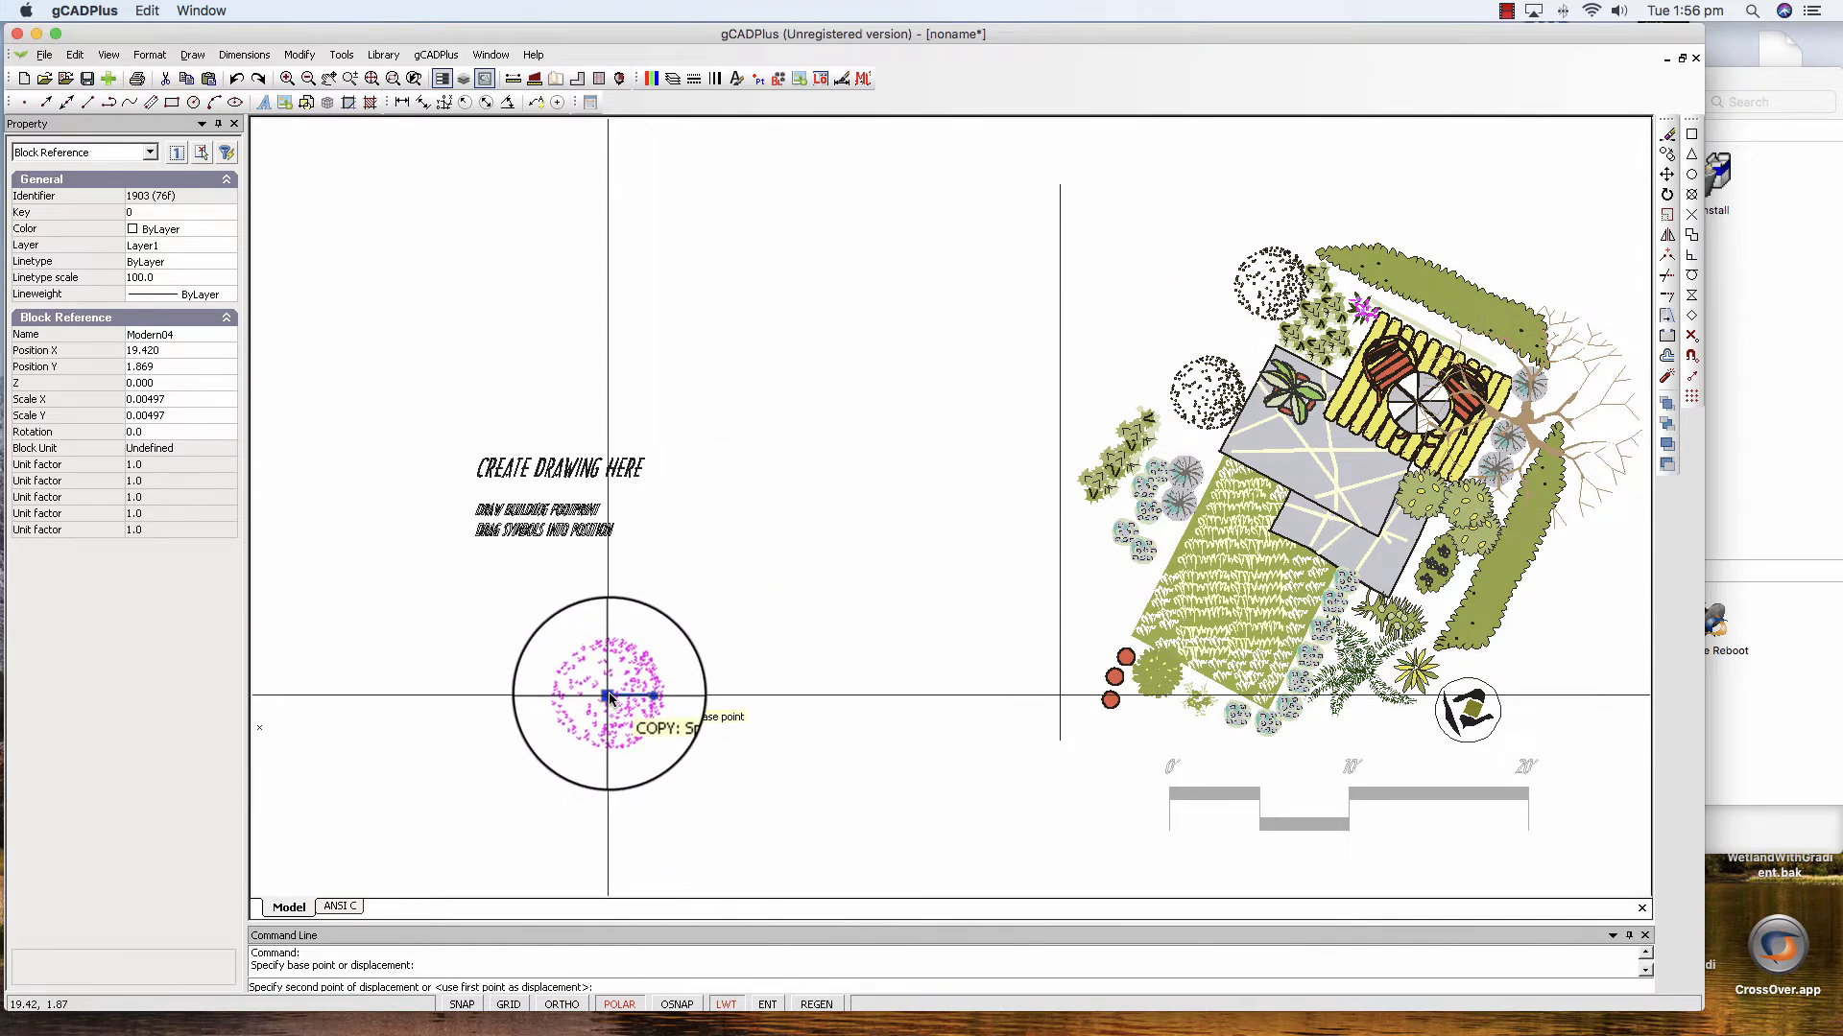
pyautogui.click(644, 640)
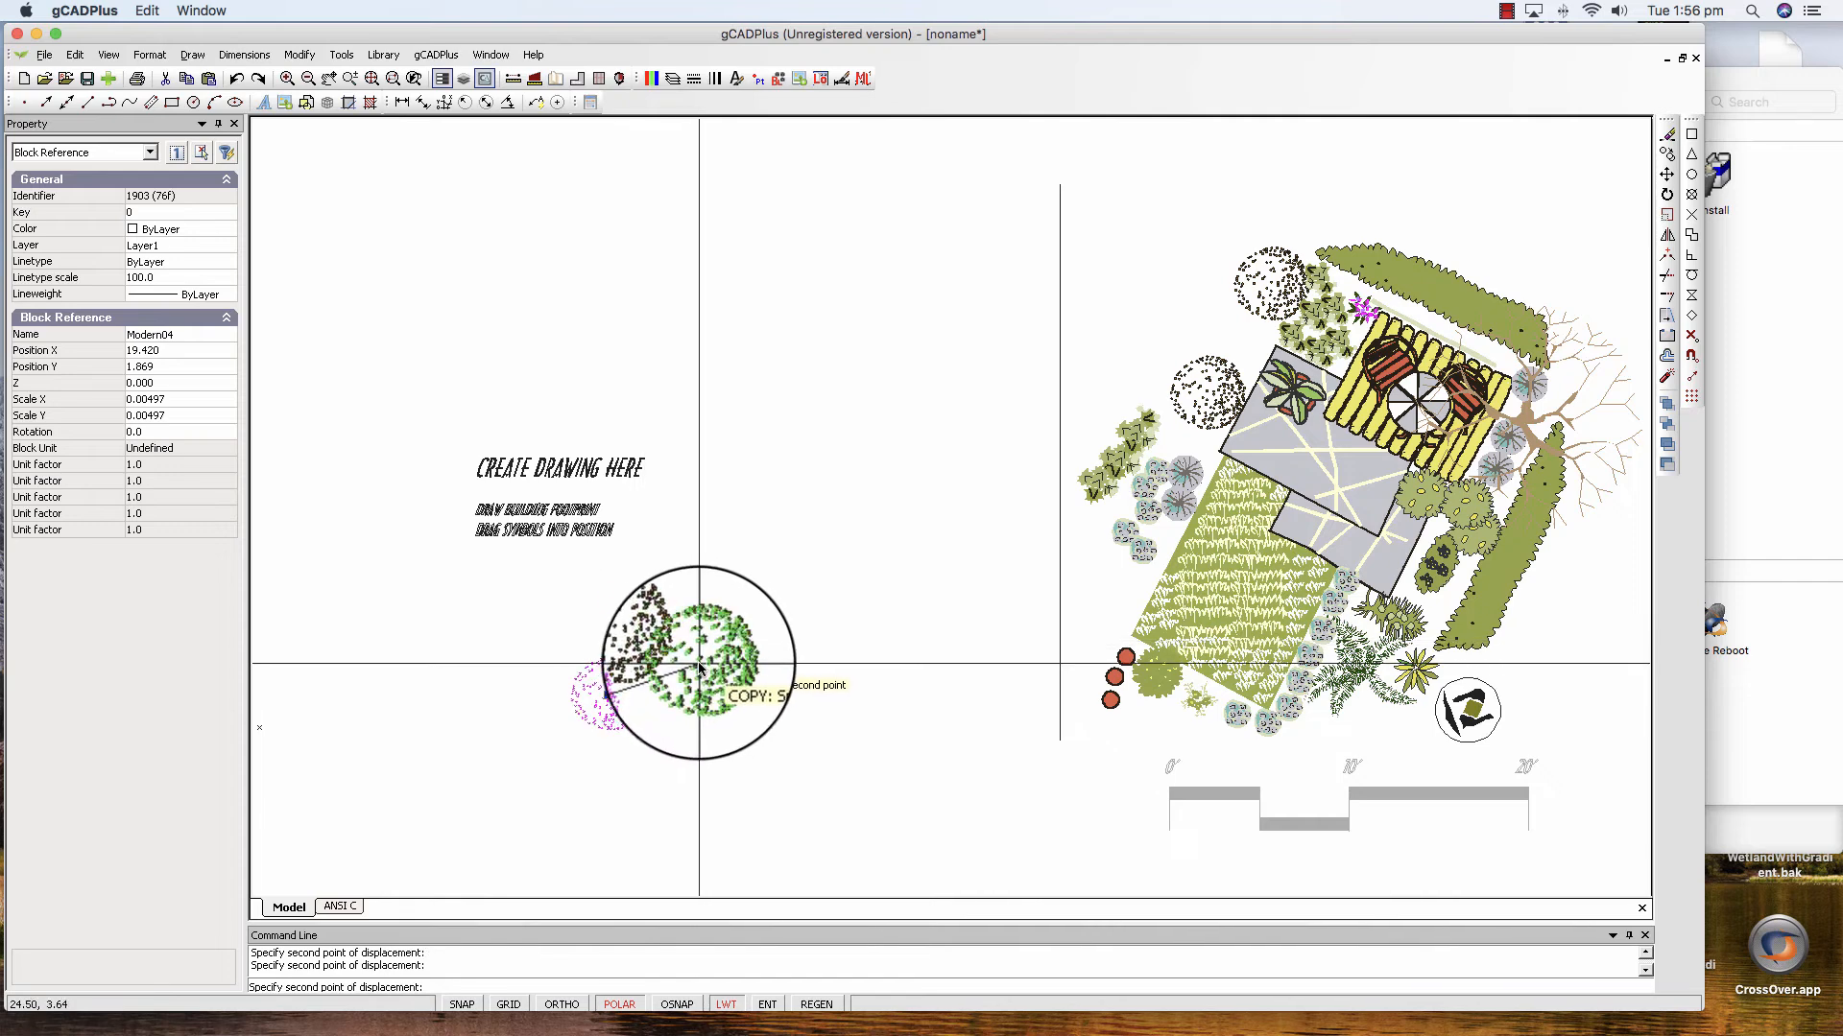
pyautogui.click(698, 669)
pyautogui.press('Escape')
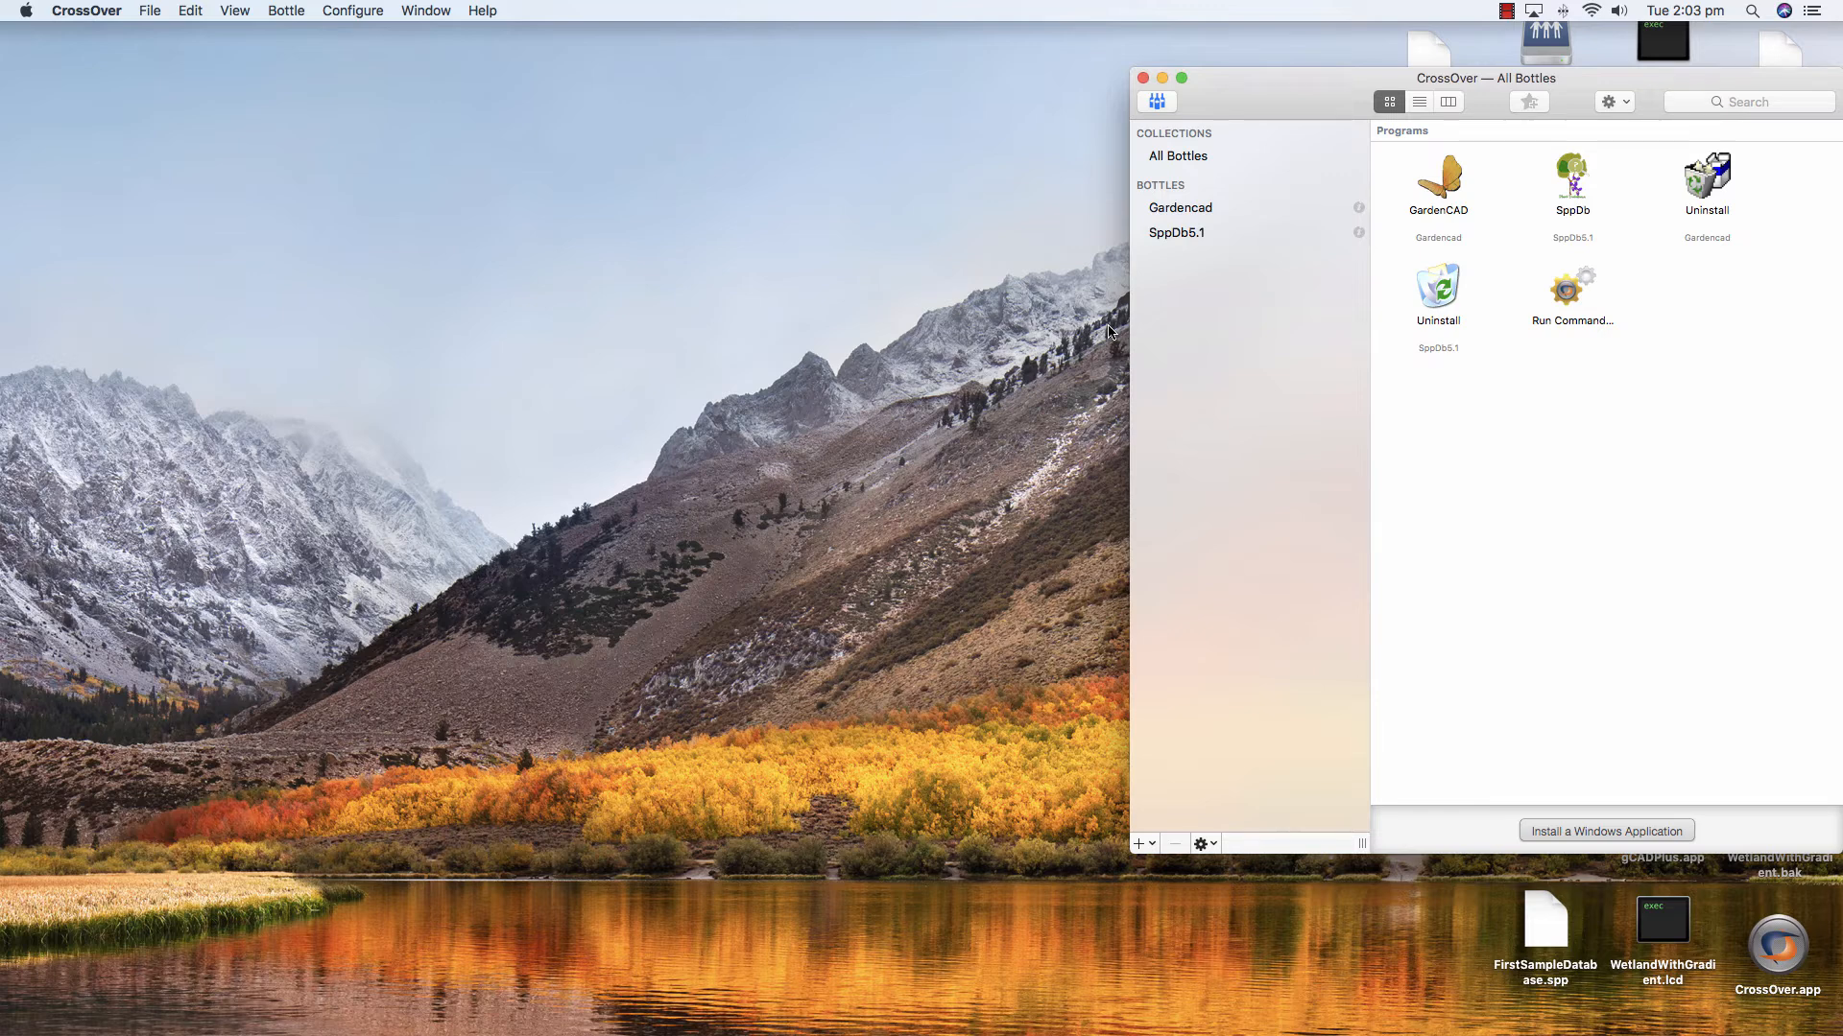
# Step: Start a new software installation for the unlisted application gcadplusMetric
pyautogui.click(354, 12)
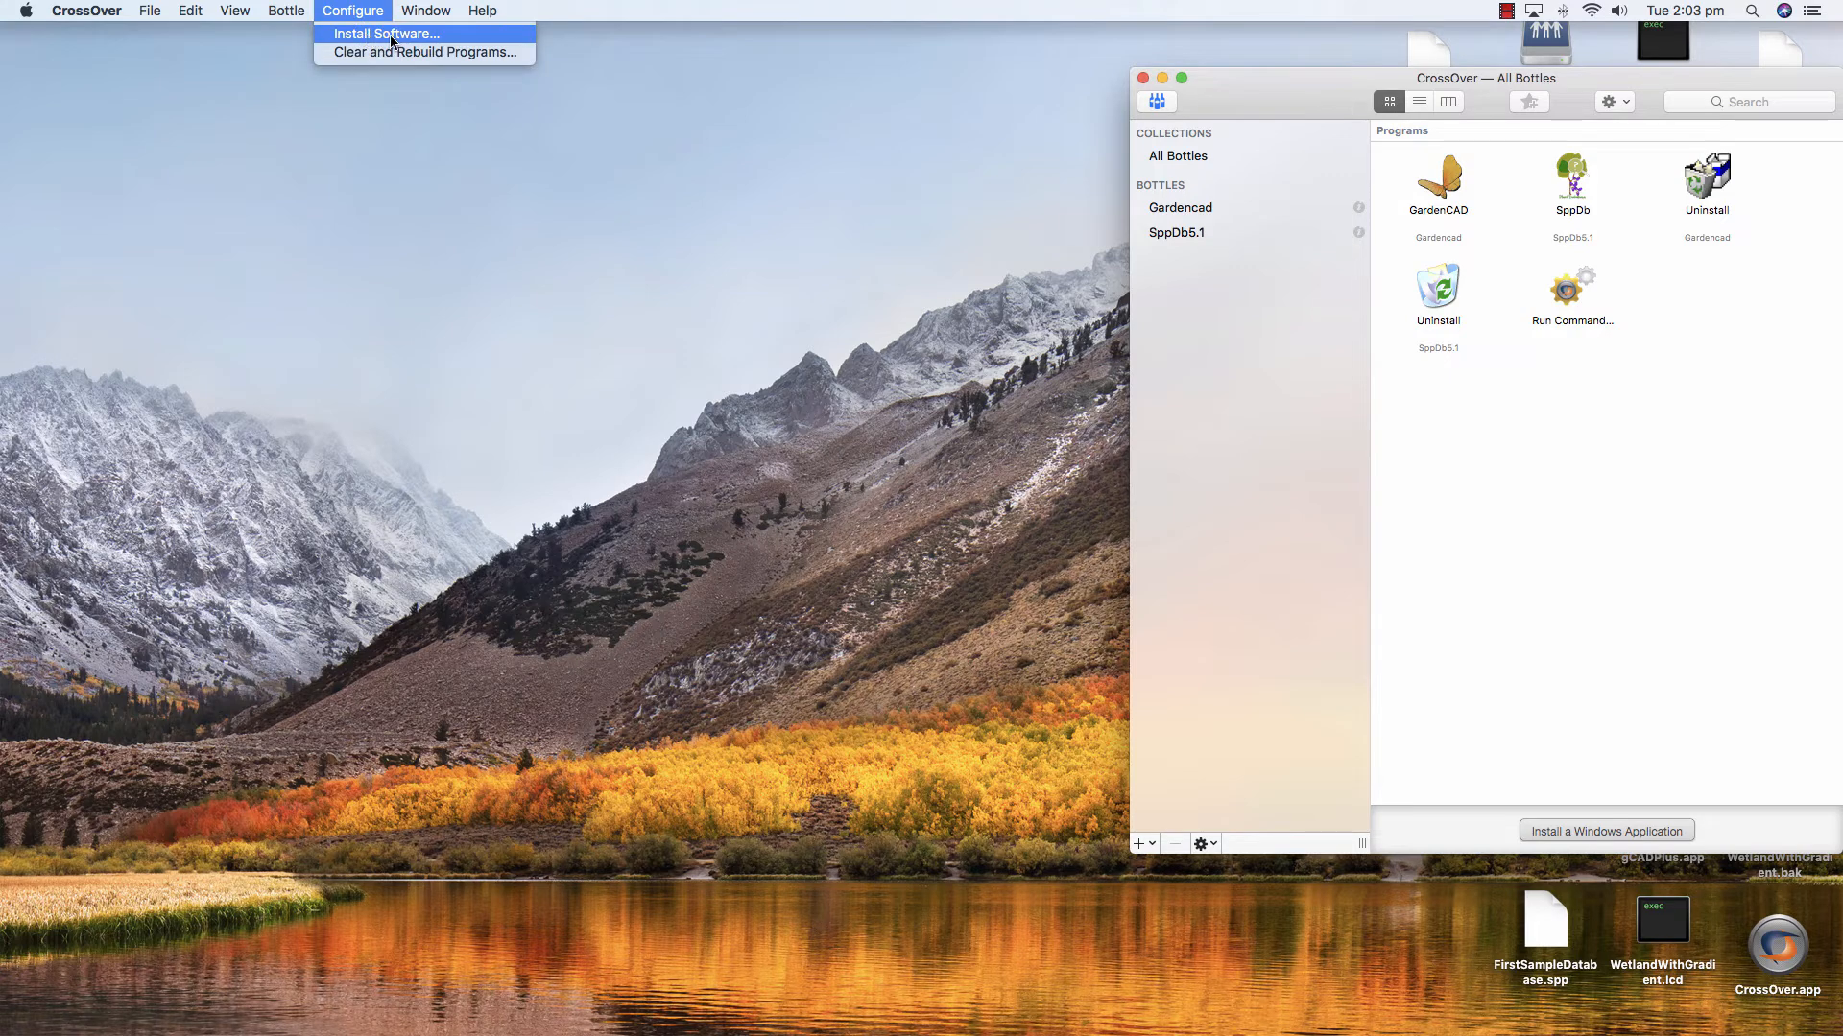
pyautogui.click(387, 36)
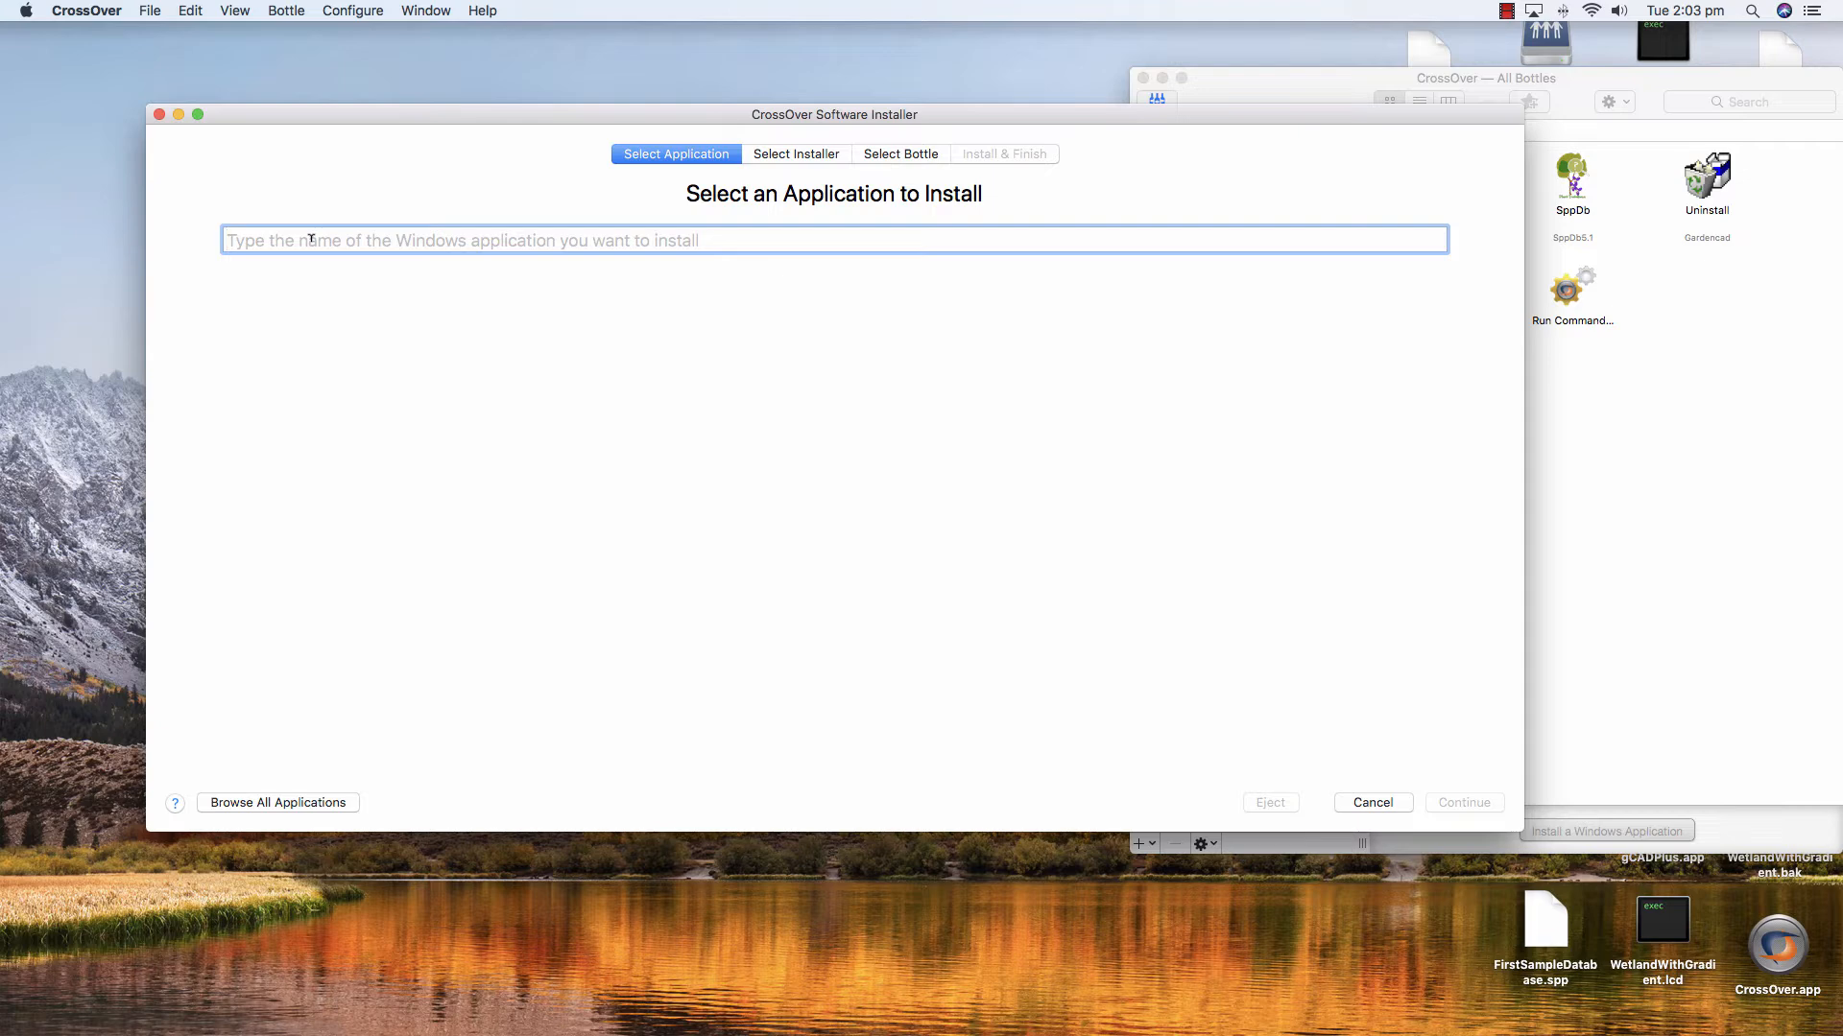
pyautogui.write('gcadplus')
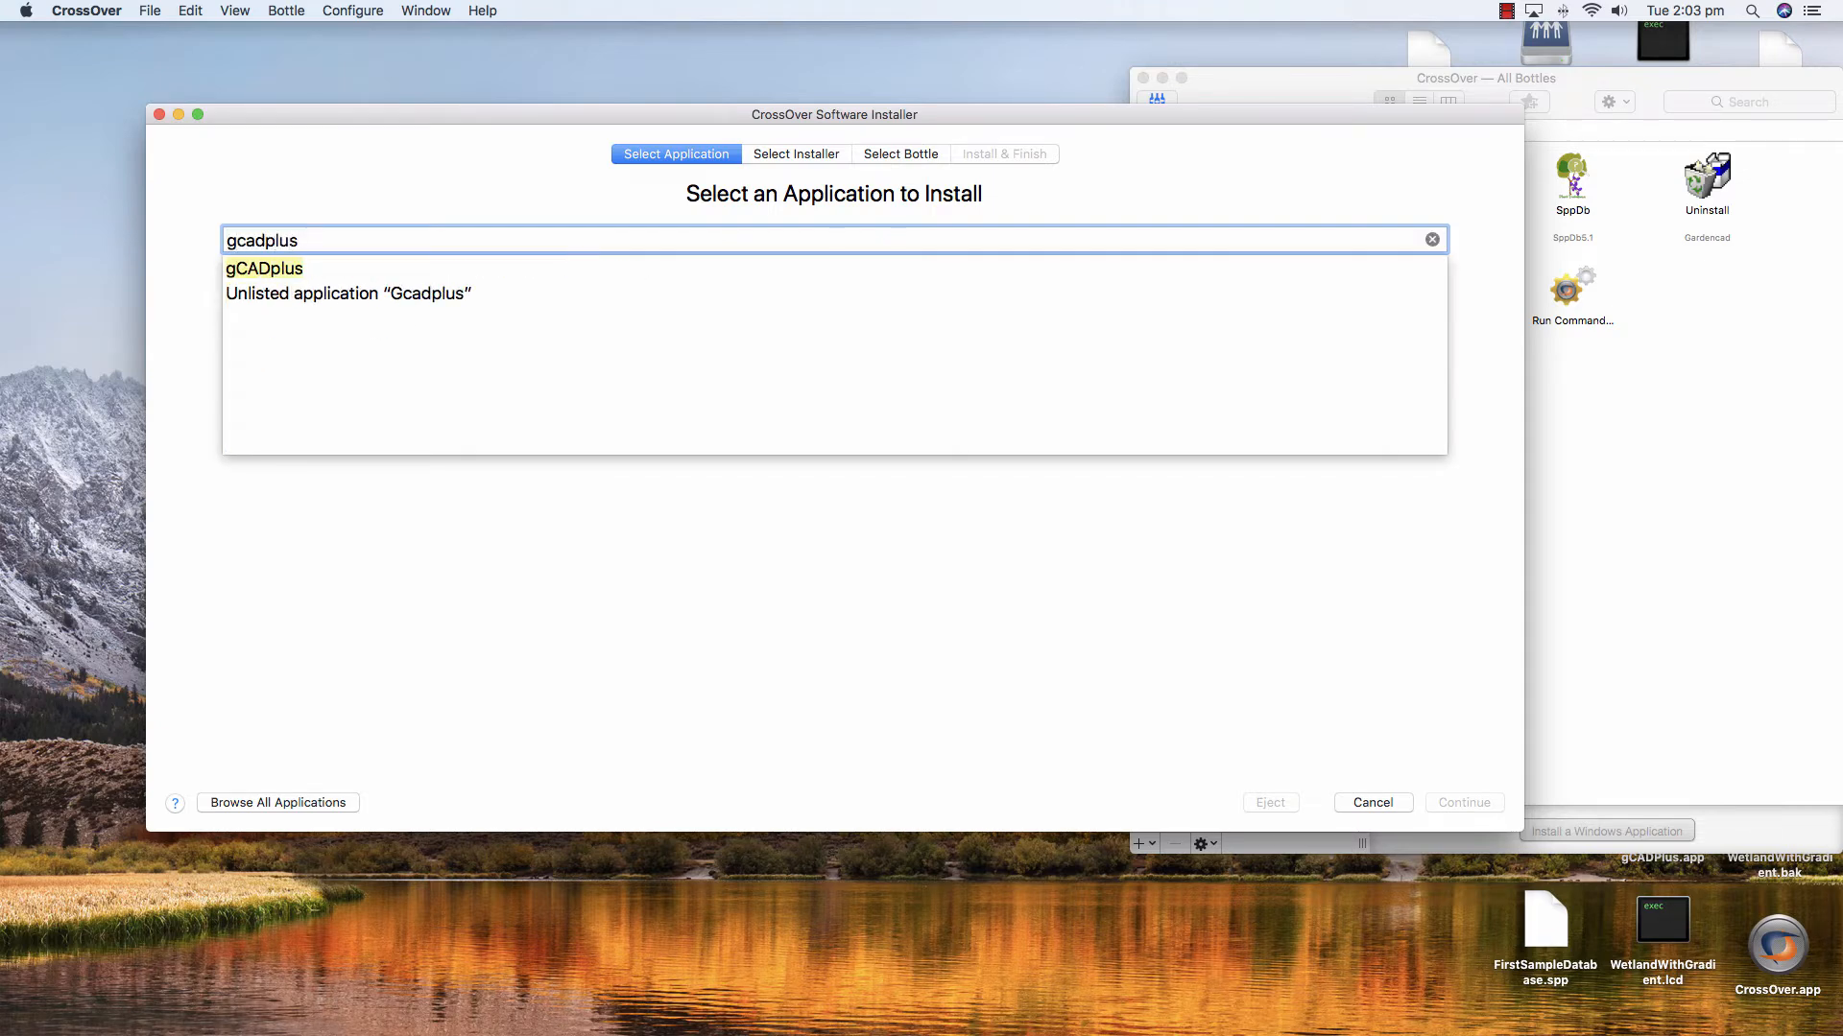
pyautogui.write('Metric')
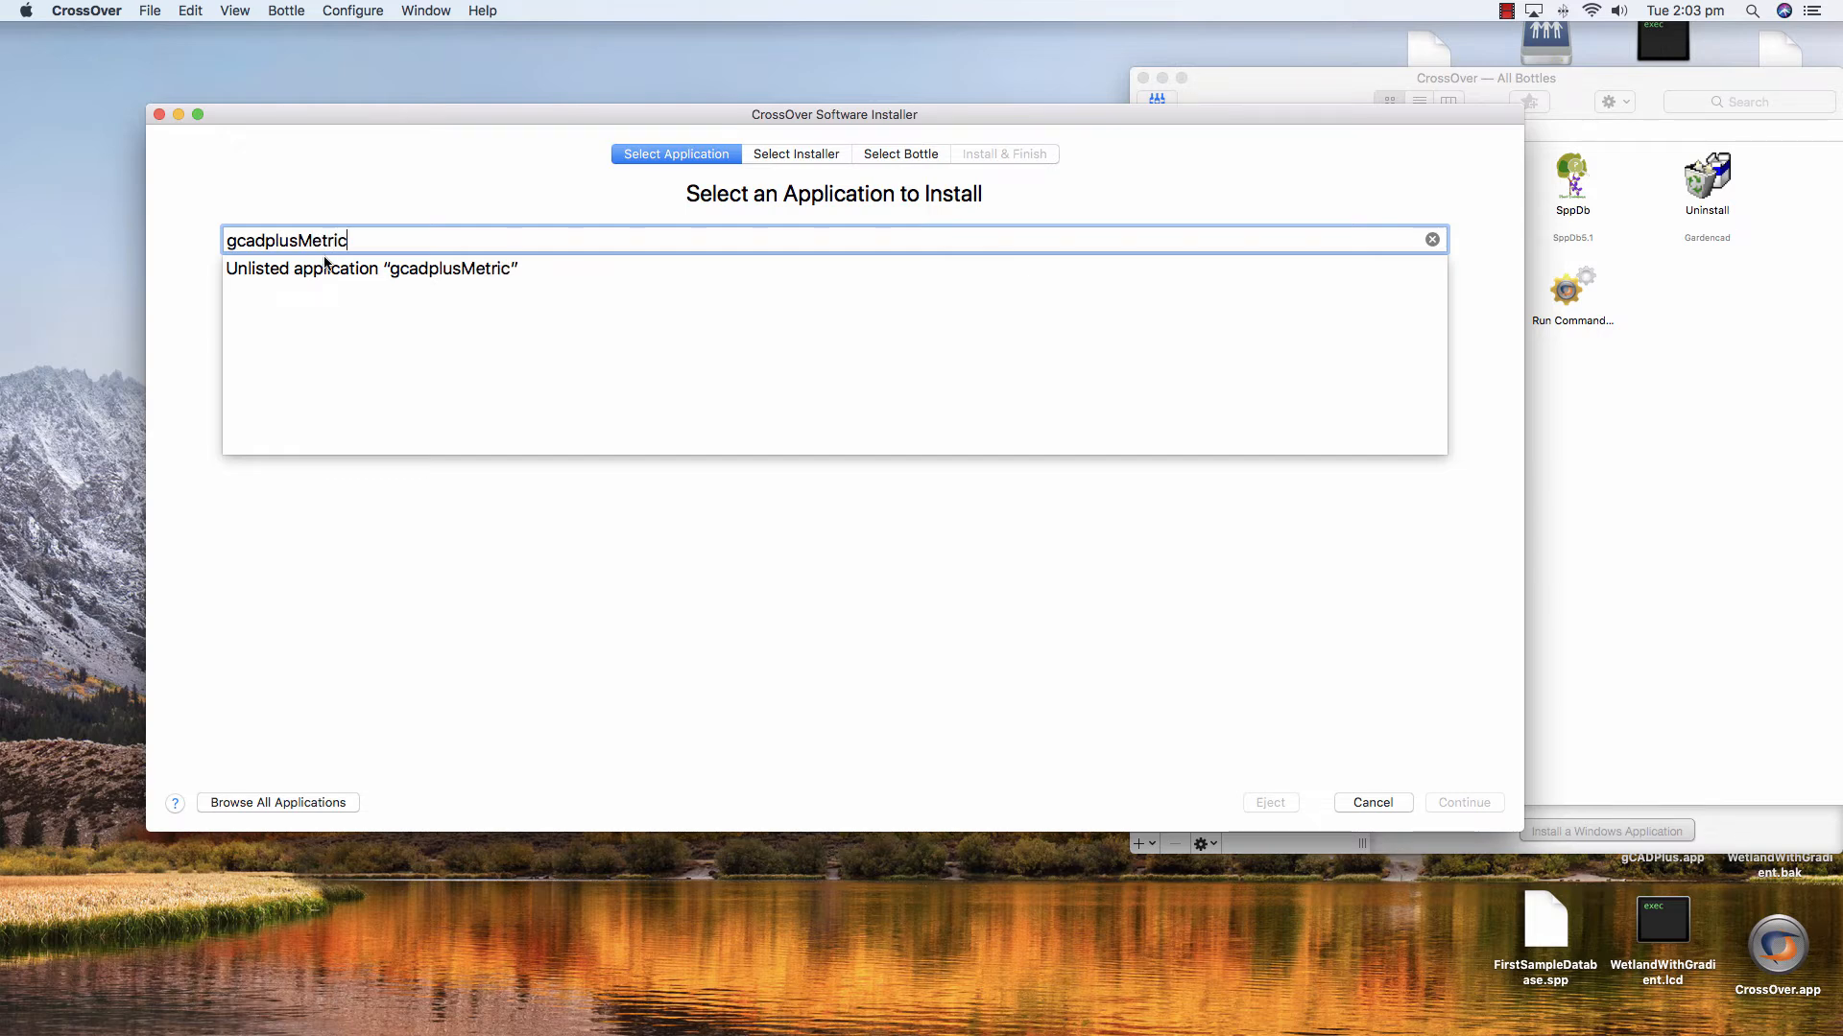
pyautogui.click(380, 273)
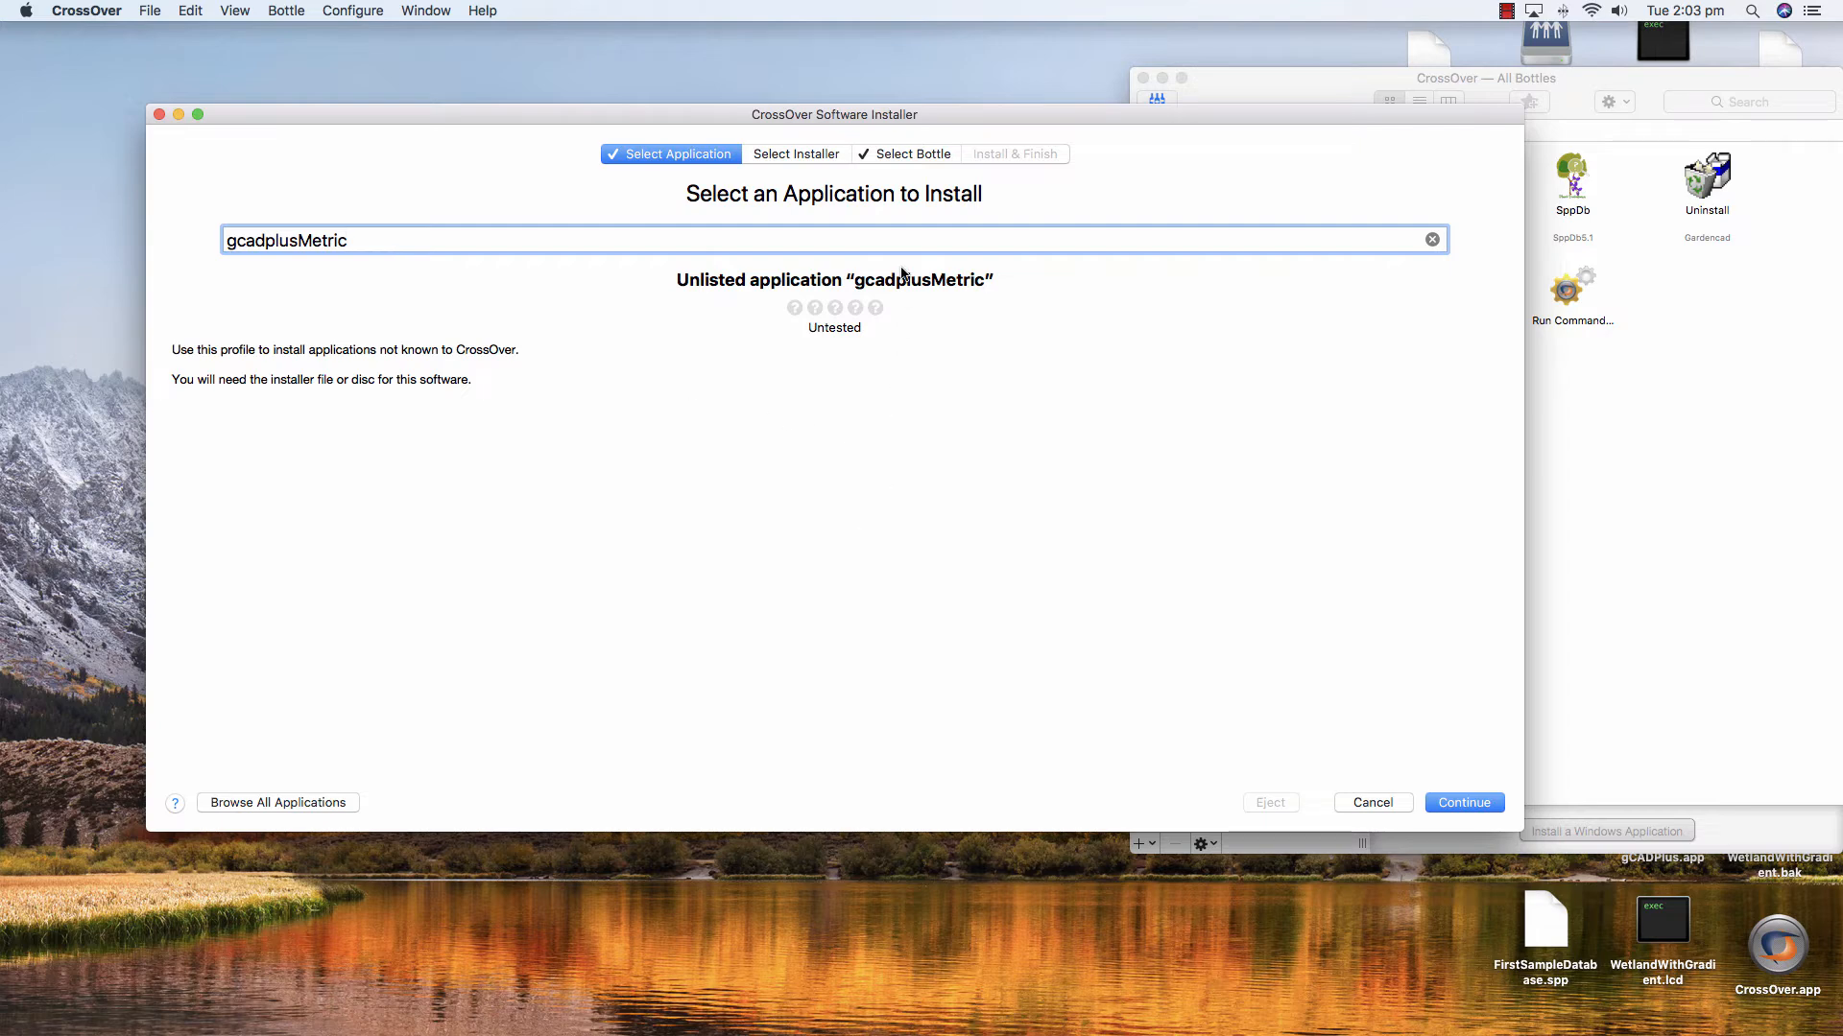
# Step: Choose gCADPlusImperialSetup.exe from the Desktop as the installer source for the gcadplusMetric application
pyautogui.click(779, 155)
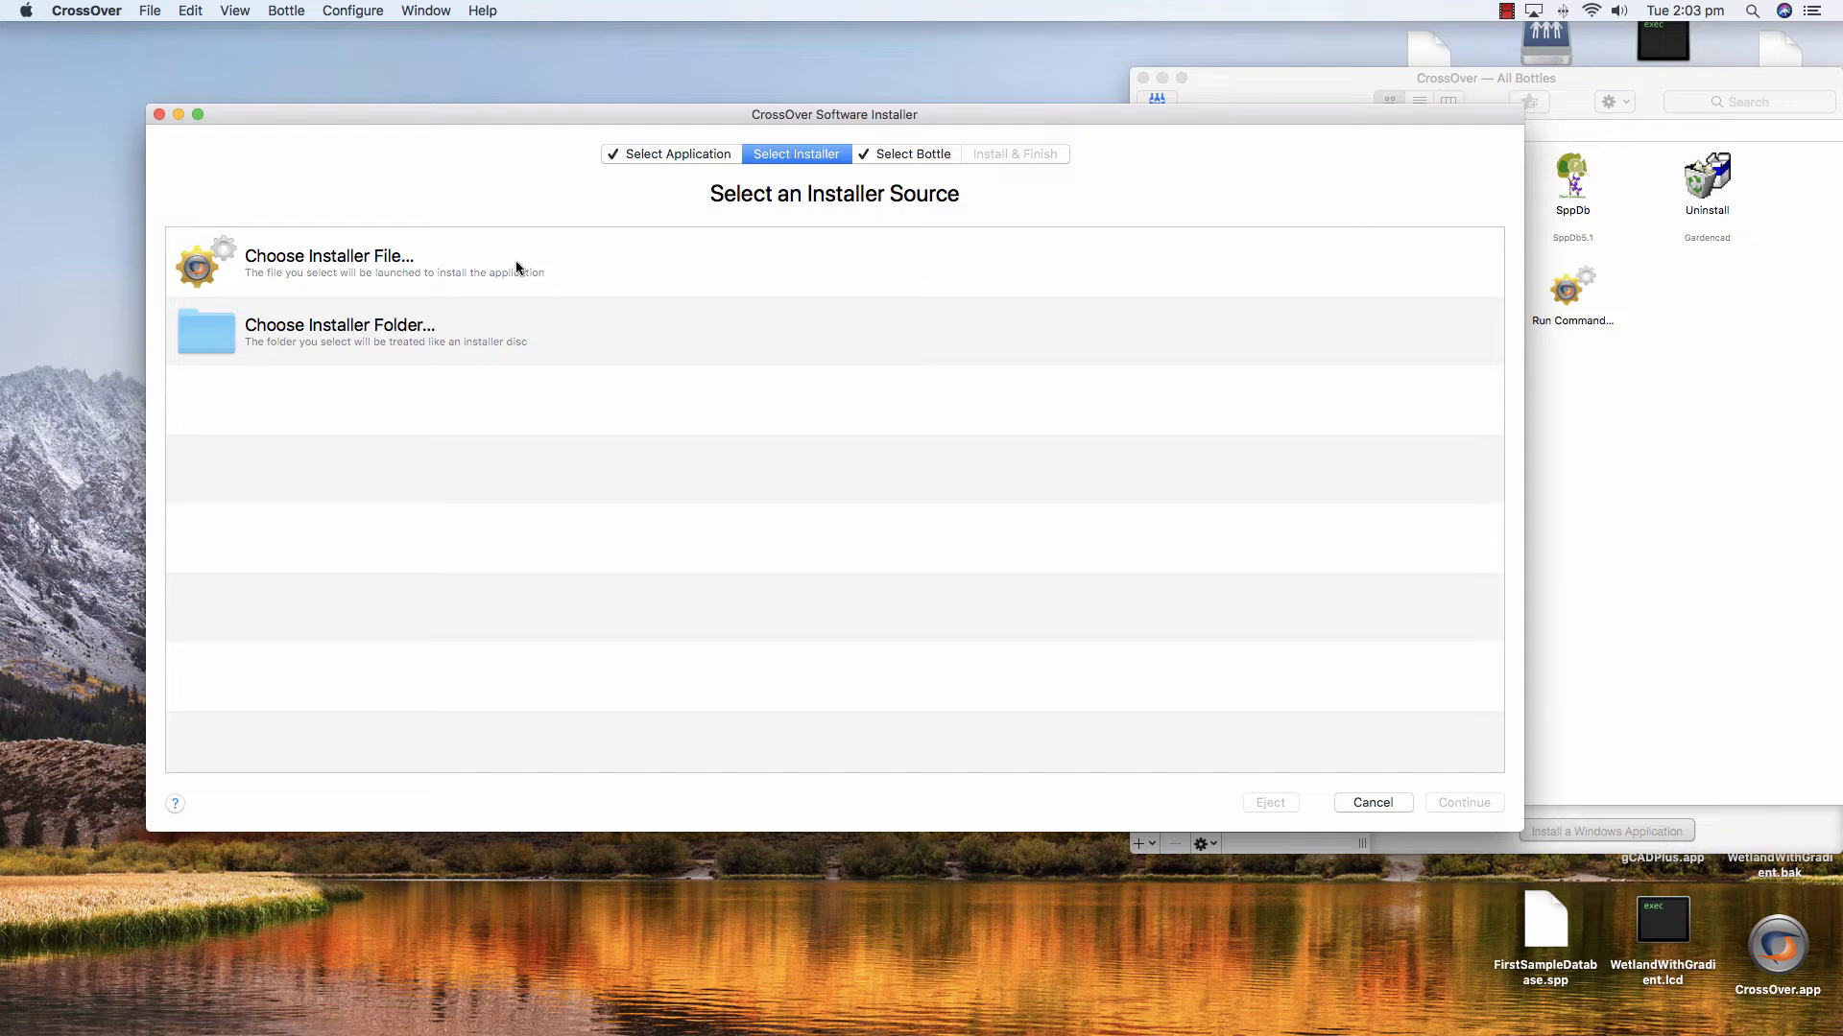
pyautogui.click(374, 263)
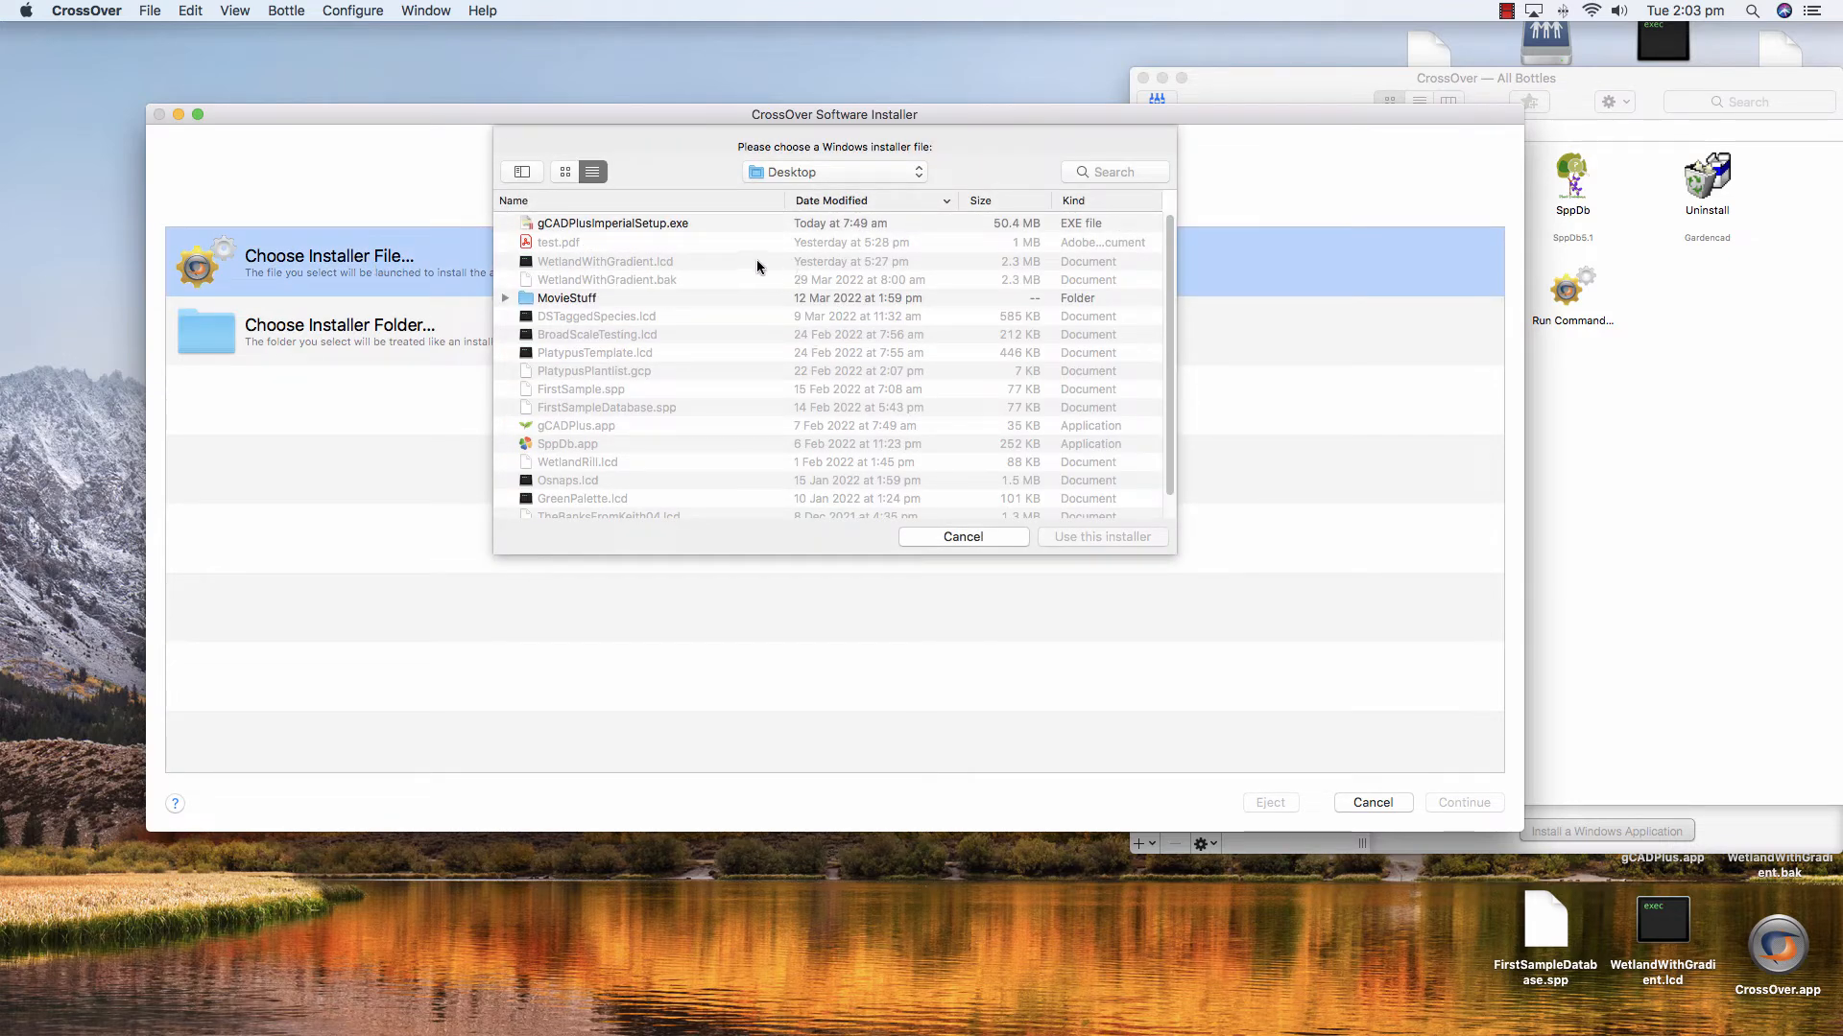
pyautogui.click(704, 225)
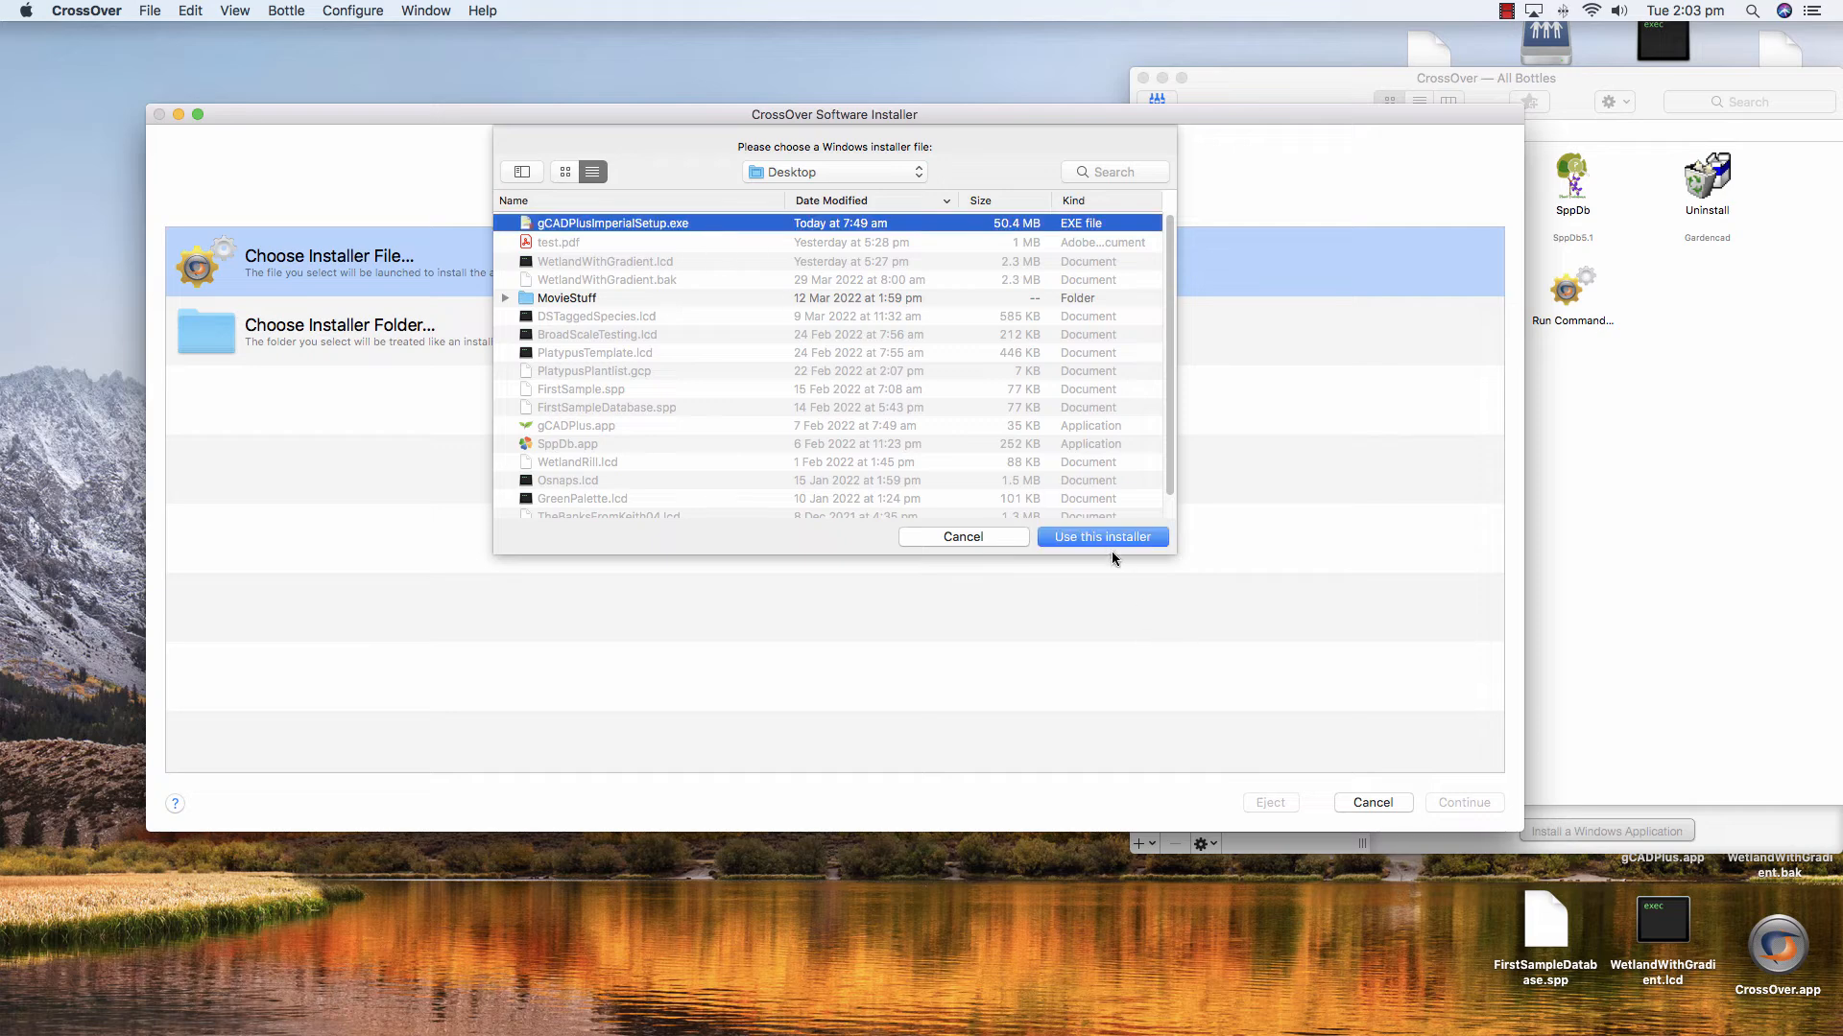
pyautogui.click(1094, 538)
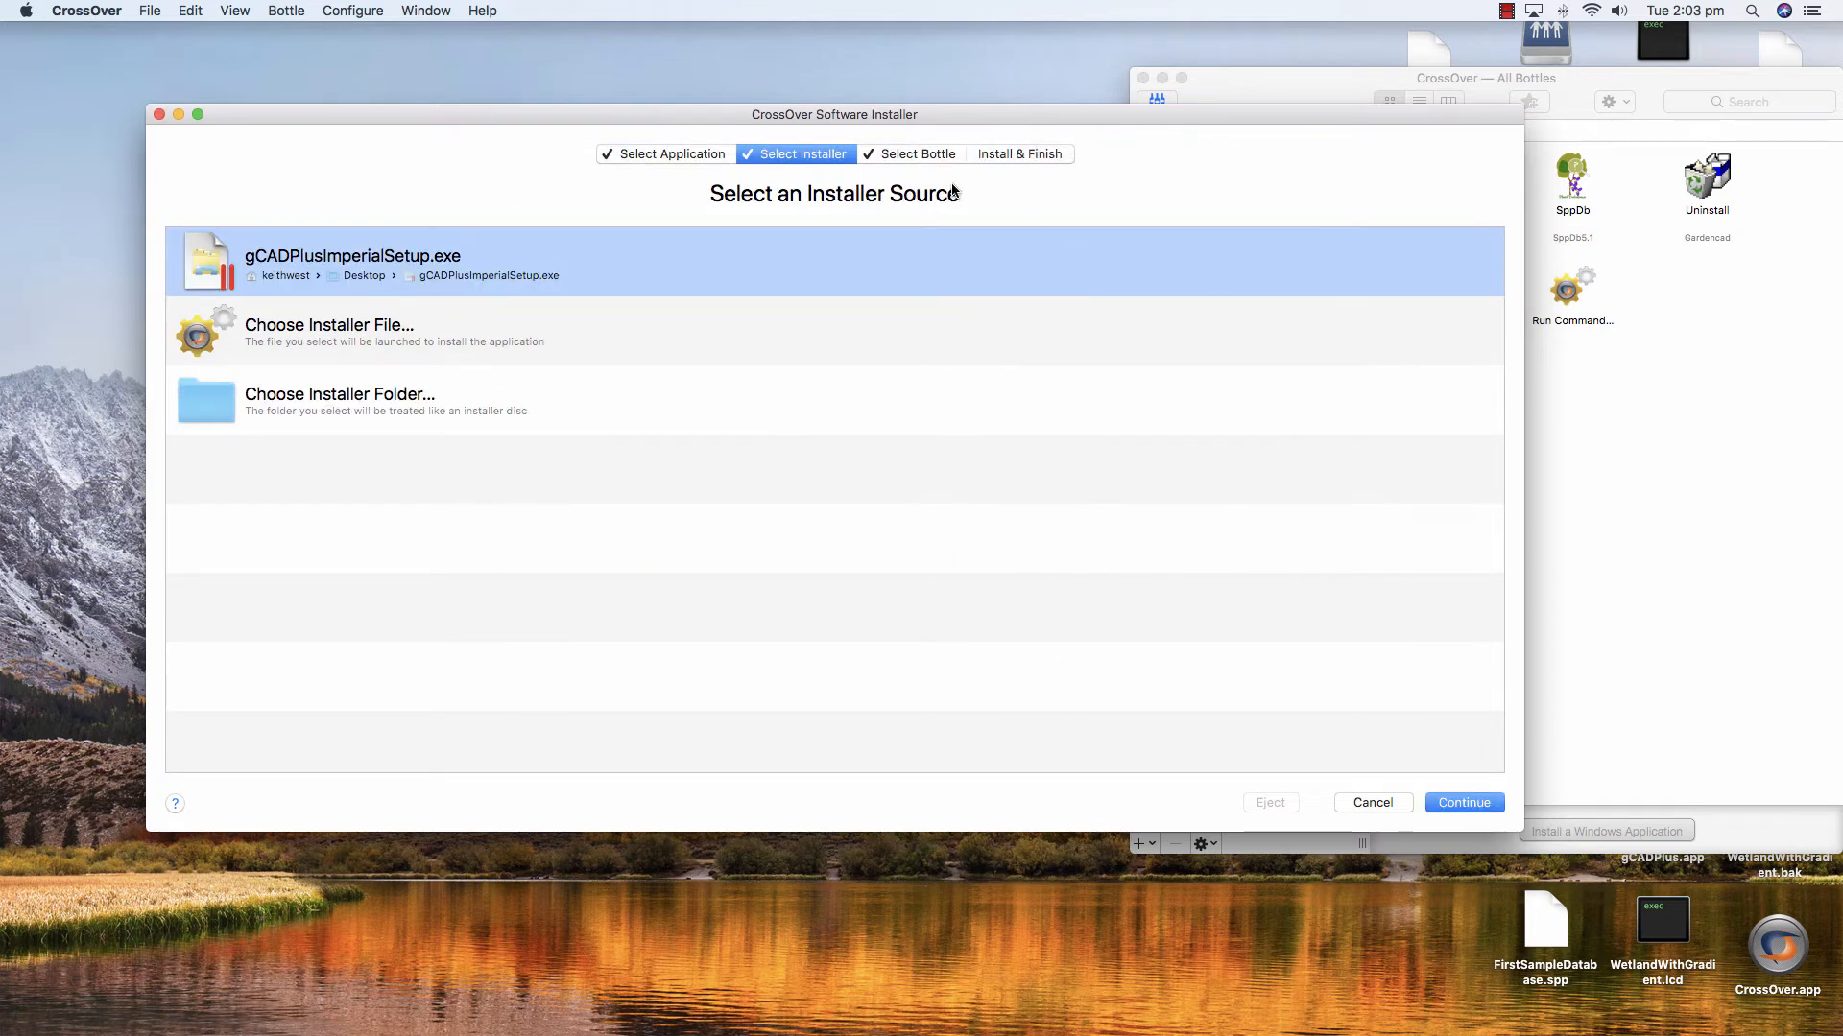
# Step: Check that the target is a new Windows 7 bottle named gcadplusMetric and start the installation
pyautogui.click(919, 156)
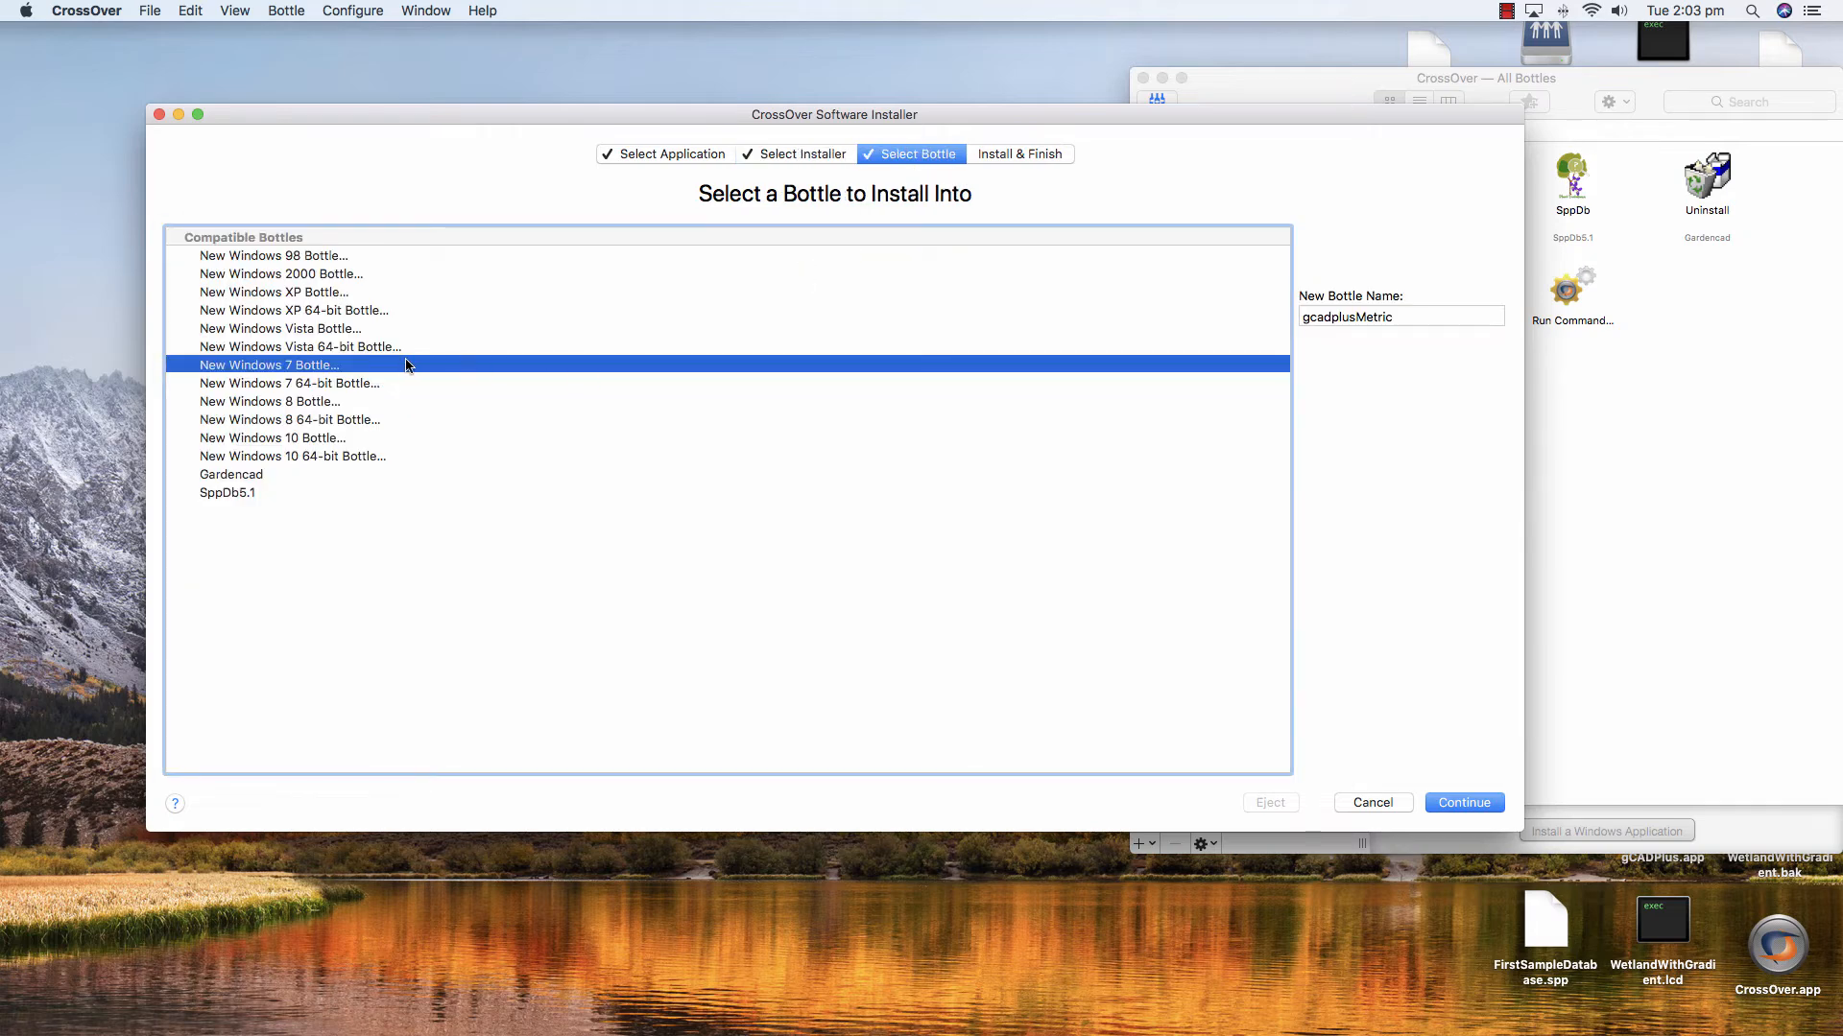
pyautogui.click(1021, 158)
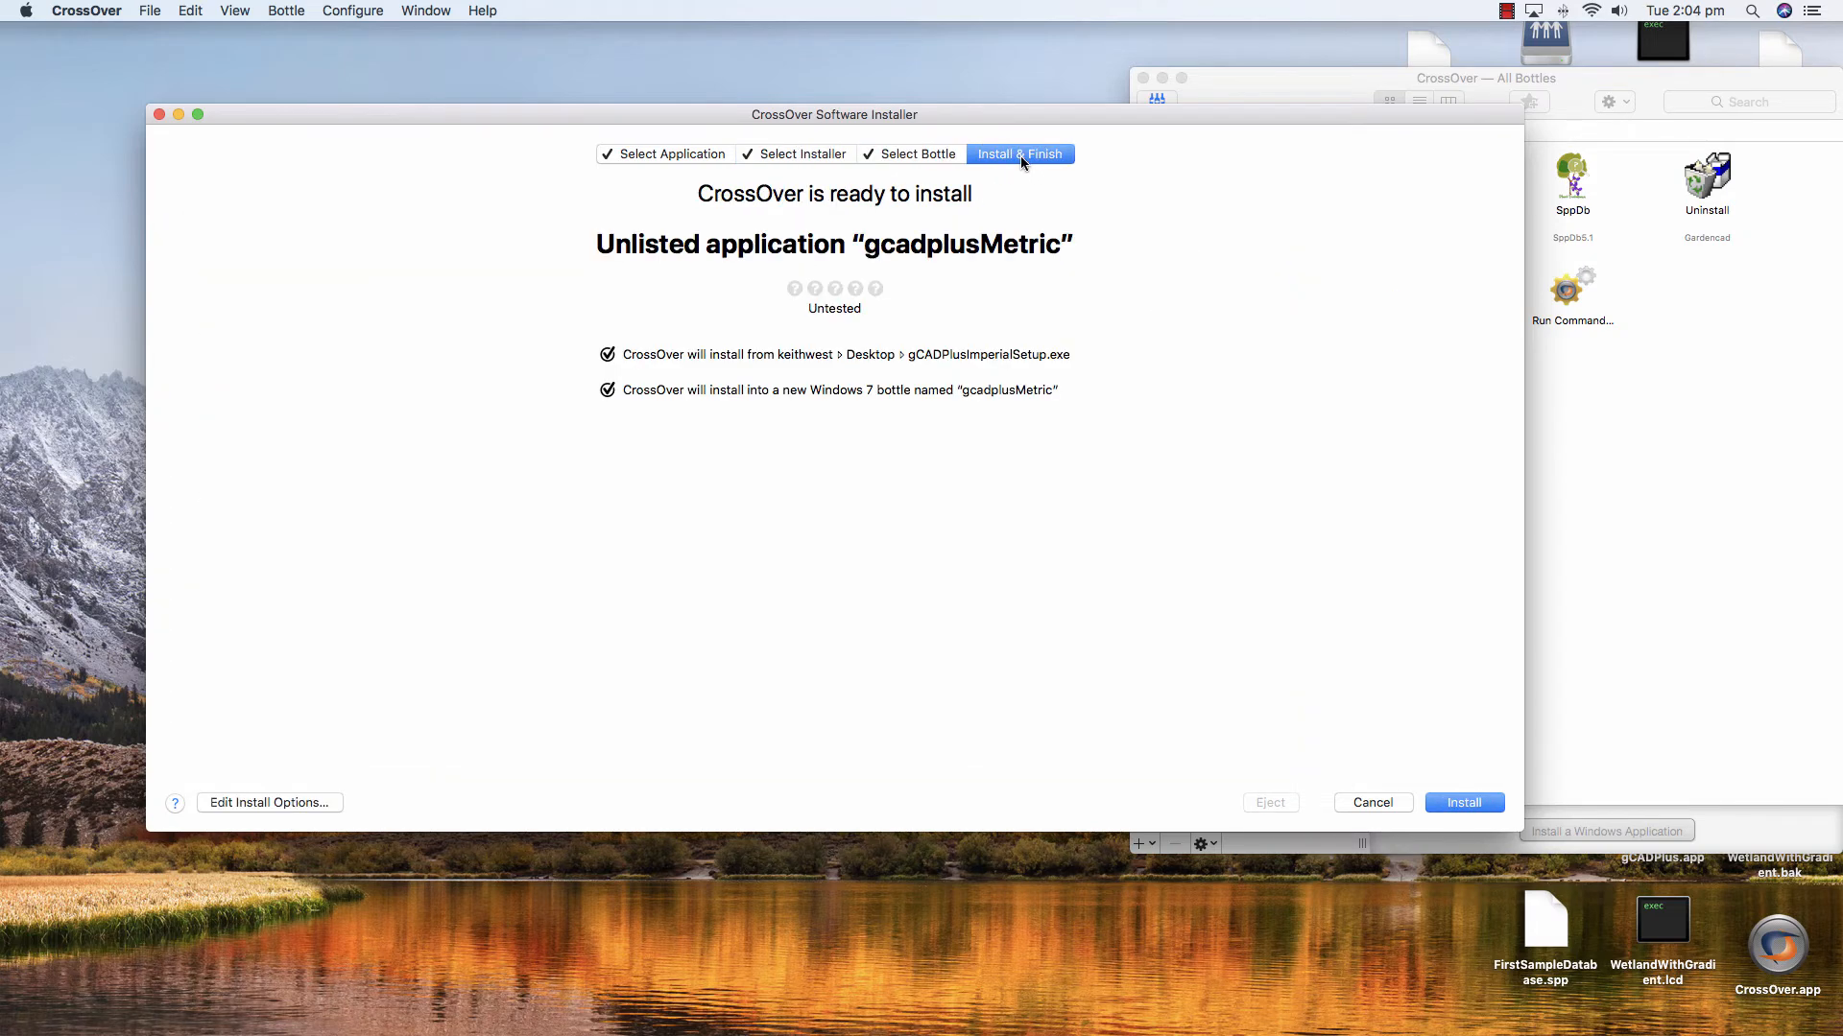
pyautogui.click(1461, 808)
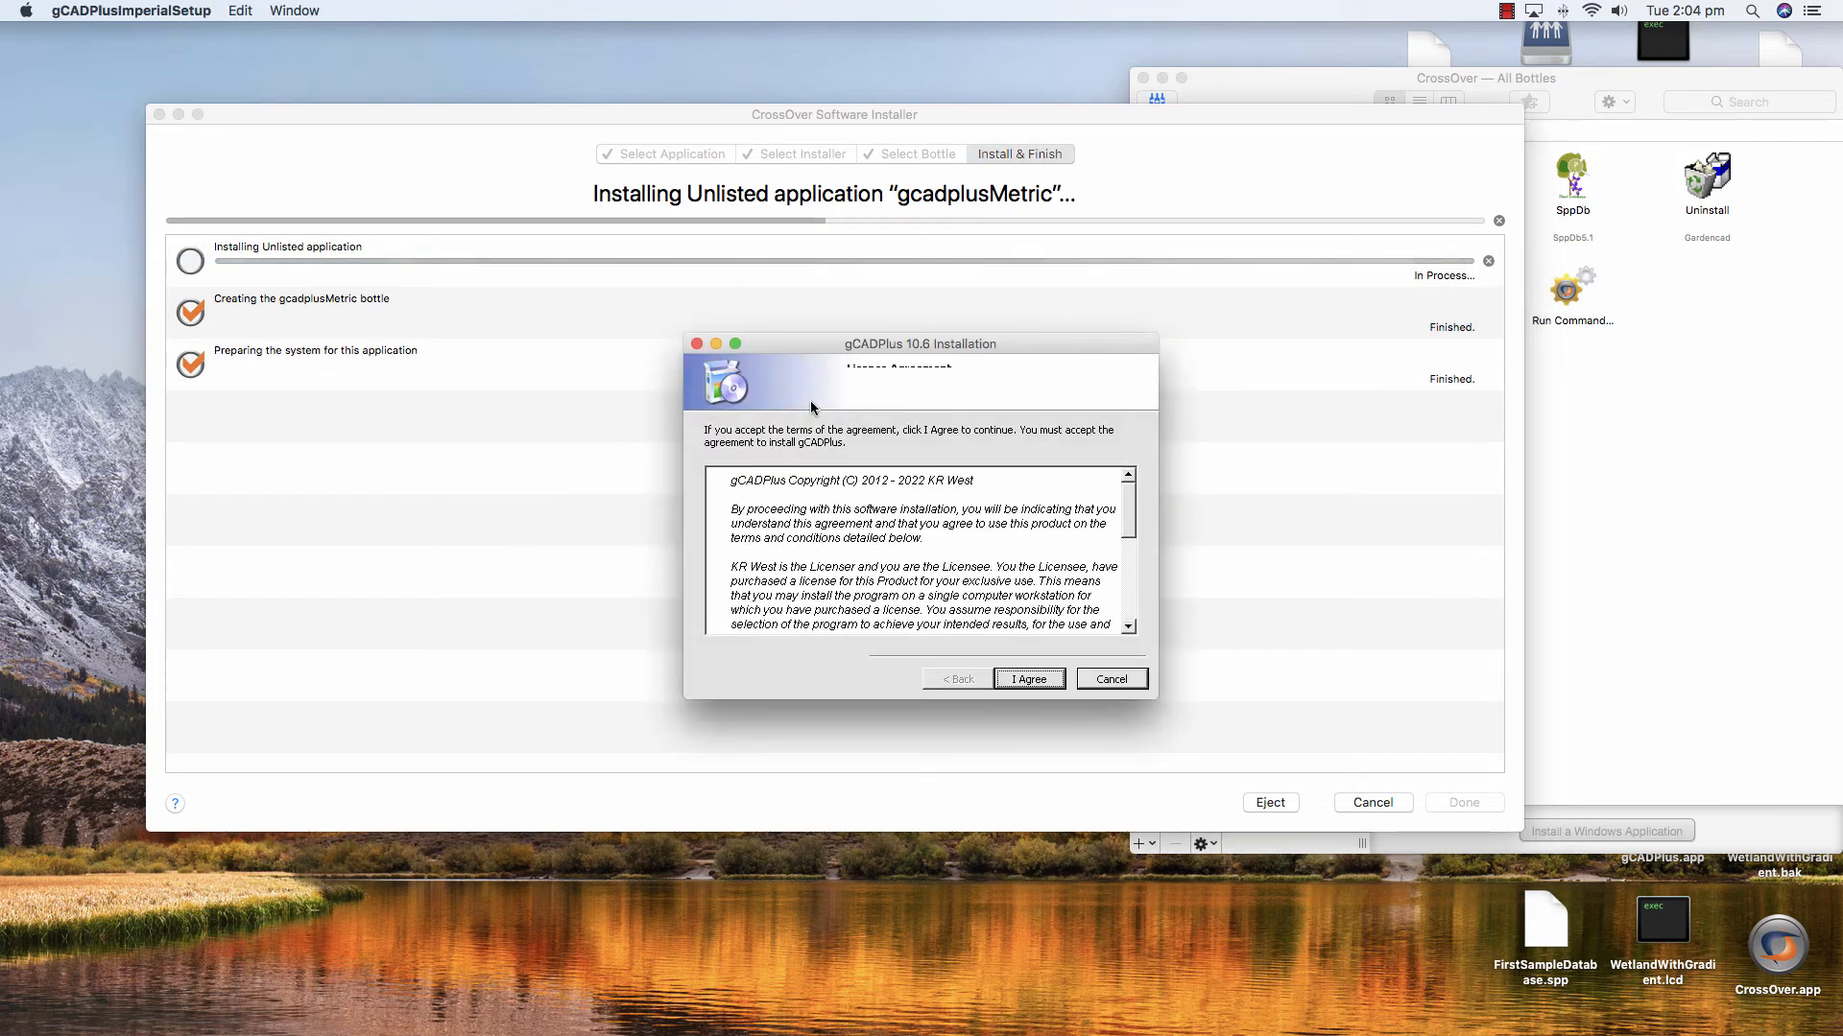
# Step: Accept the gCADPlus 10.6 license agreement and run the setup with the Desktop icon option kept on
pyautogui.click(1020, 690)
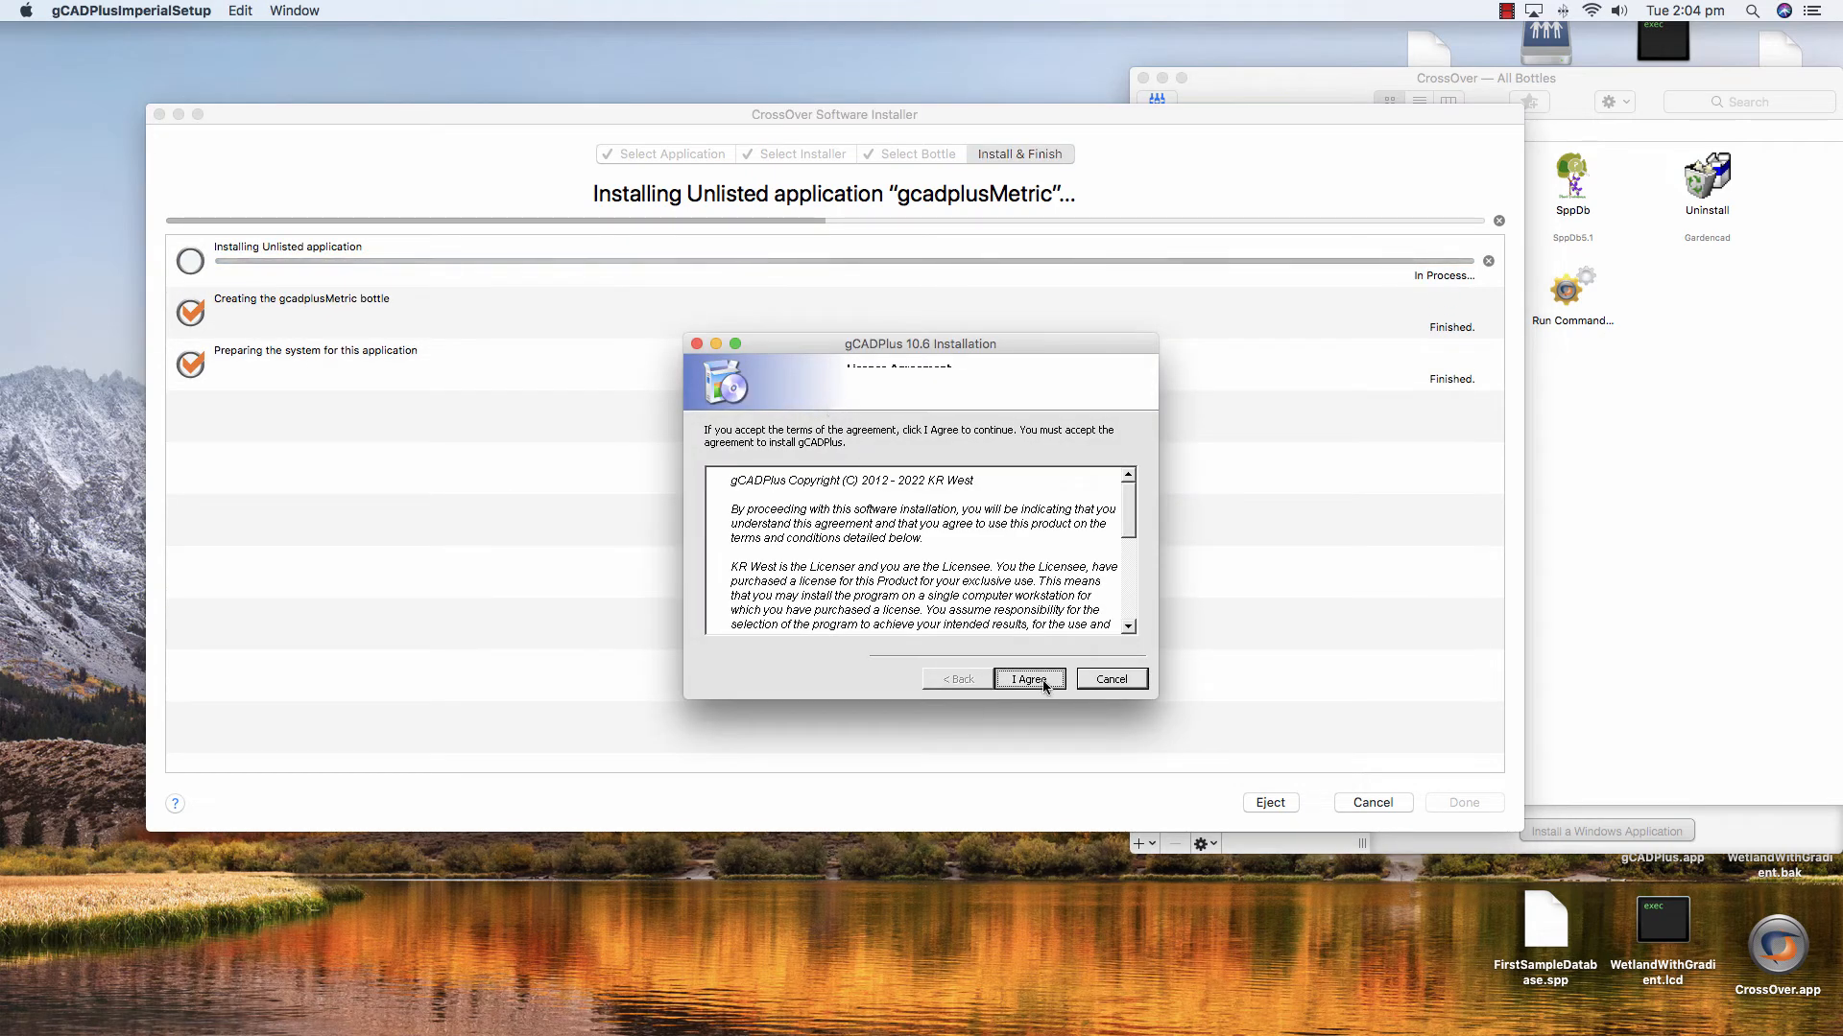
pyautogui.click(1034, 687)
pyautogui.click(1028, 680)
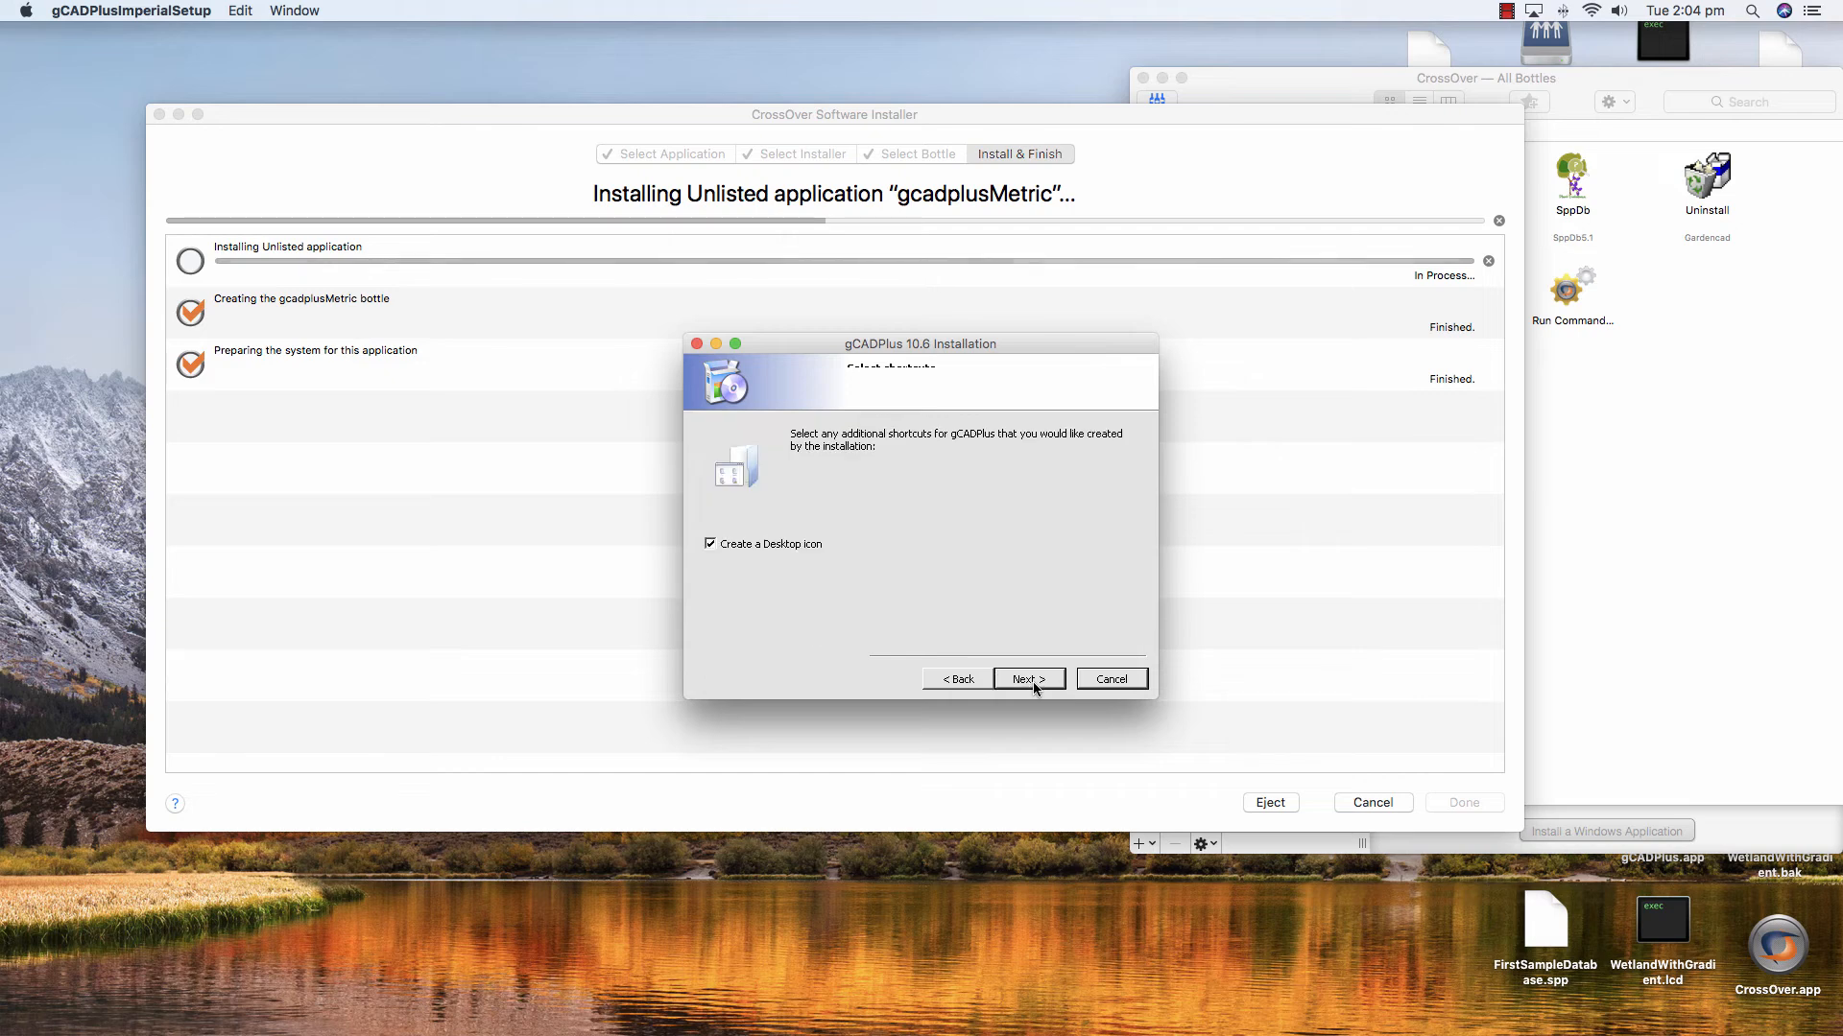
pyautogui.click(1028, 679)
pyautogui.click(1028, 680)
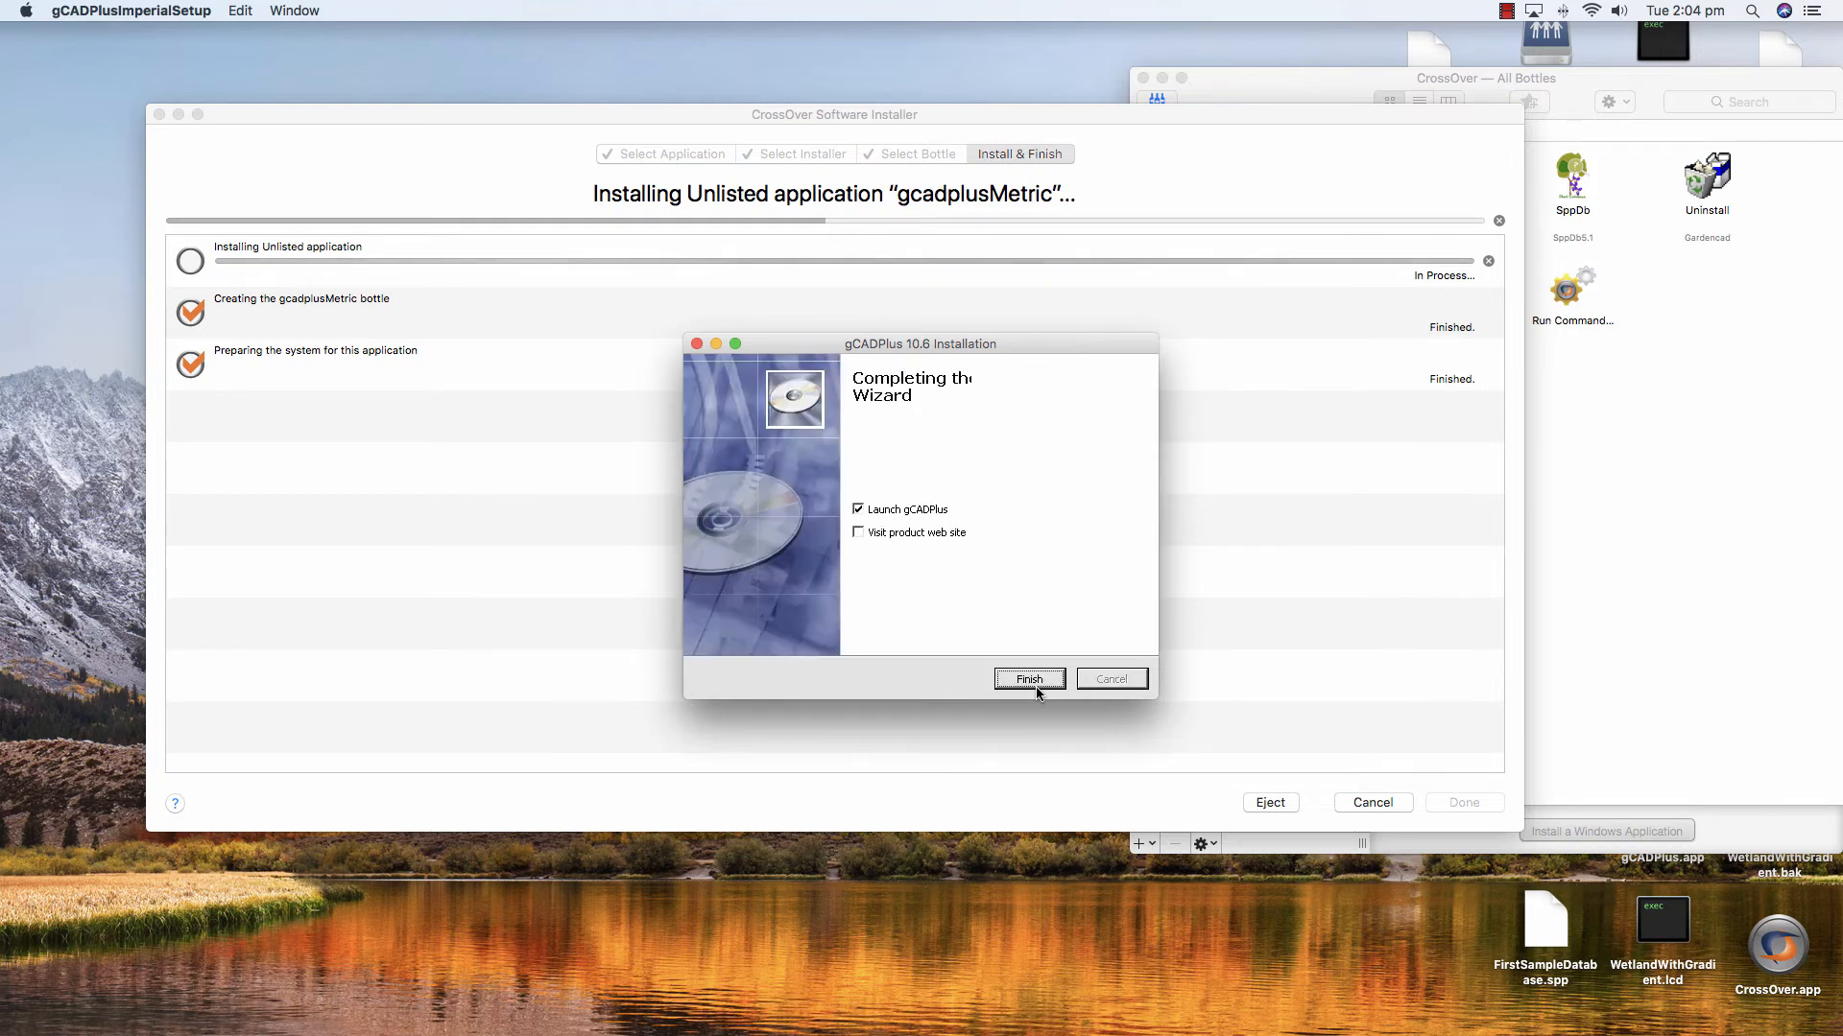
# Step: Finish the gCADPlus setup wizard without launching the program and close the software installer
pyautogui.click(860, 510)
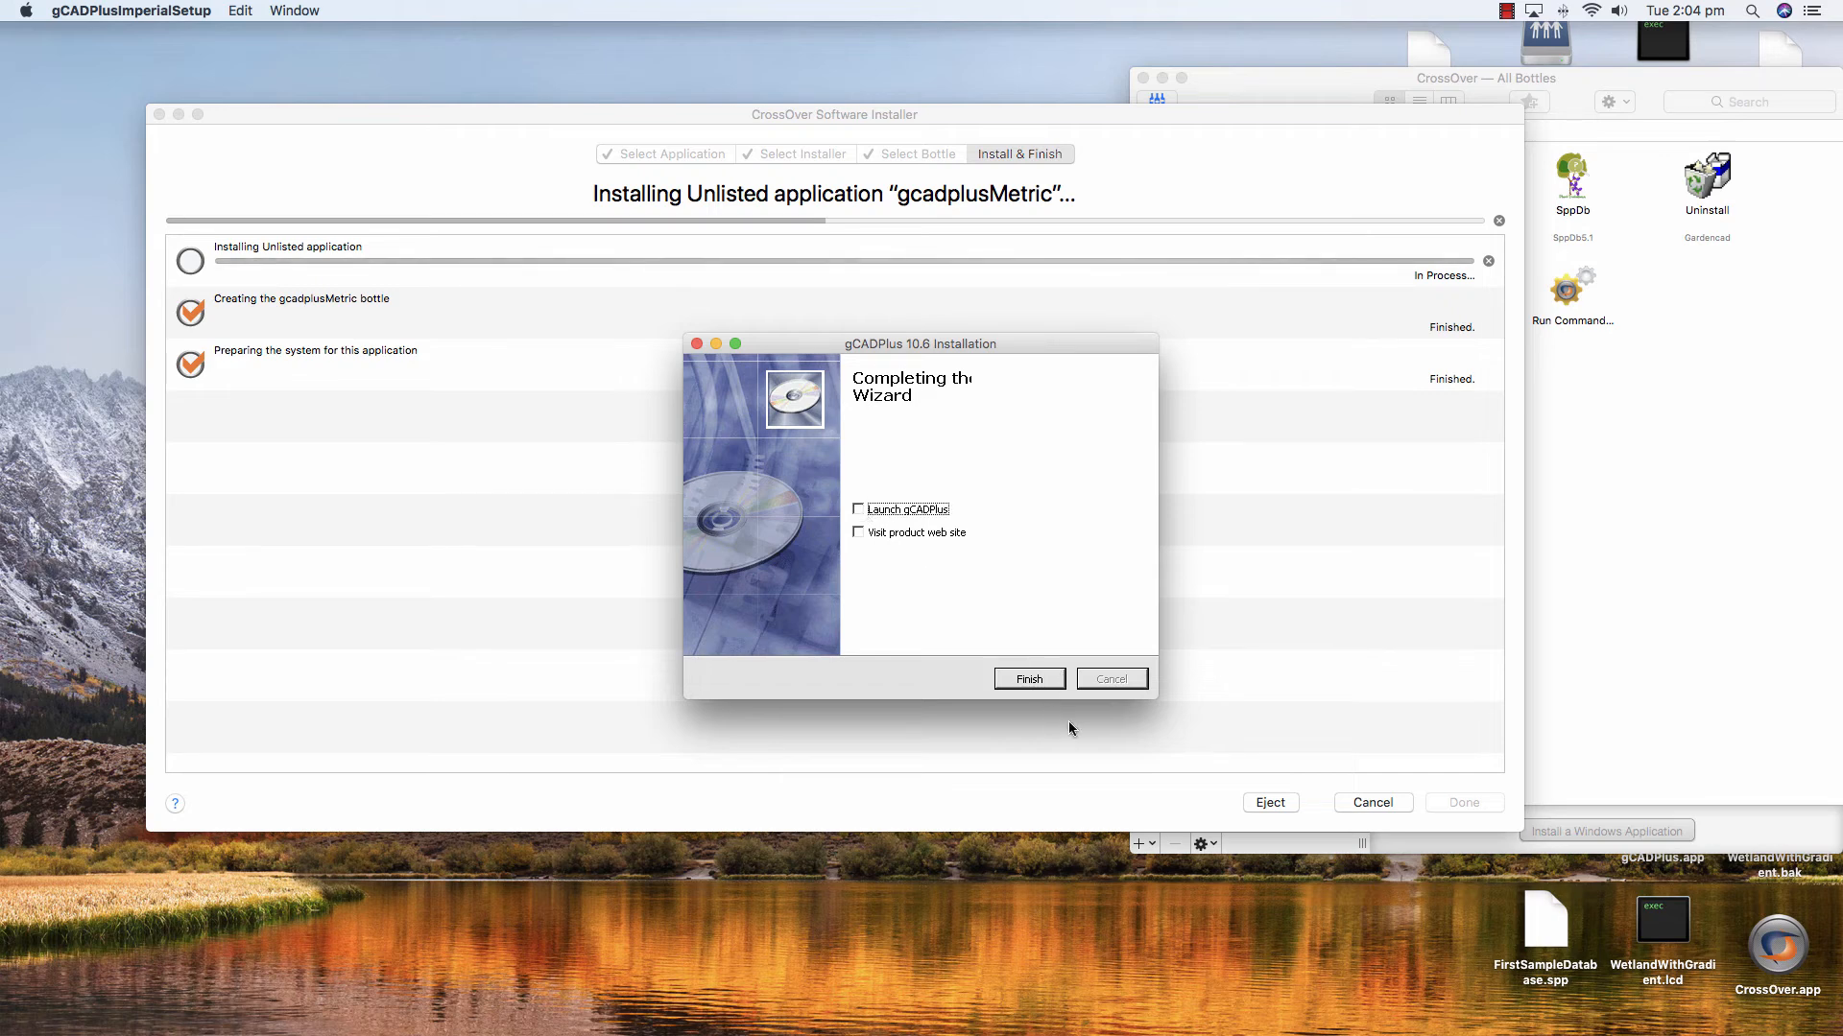
pyautogui.click(1037, 680)
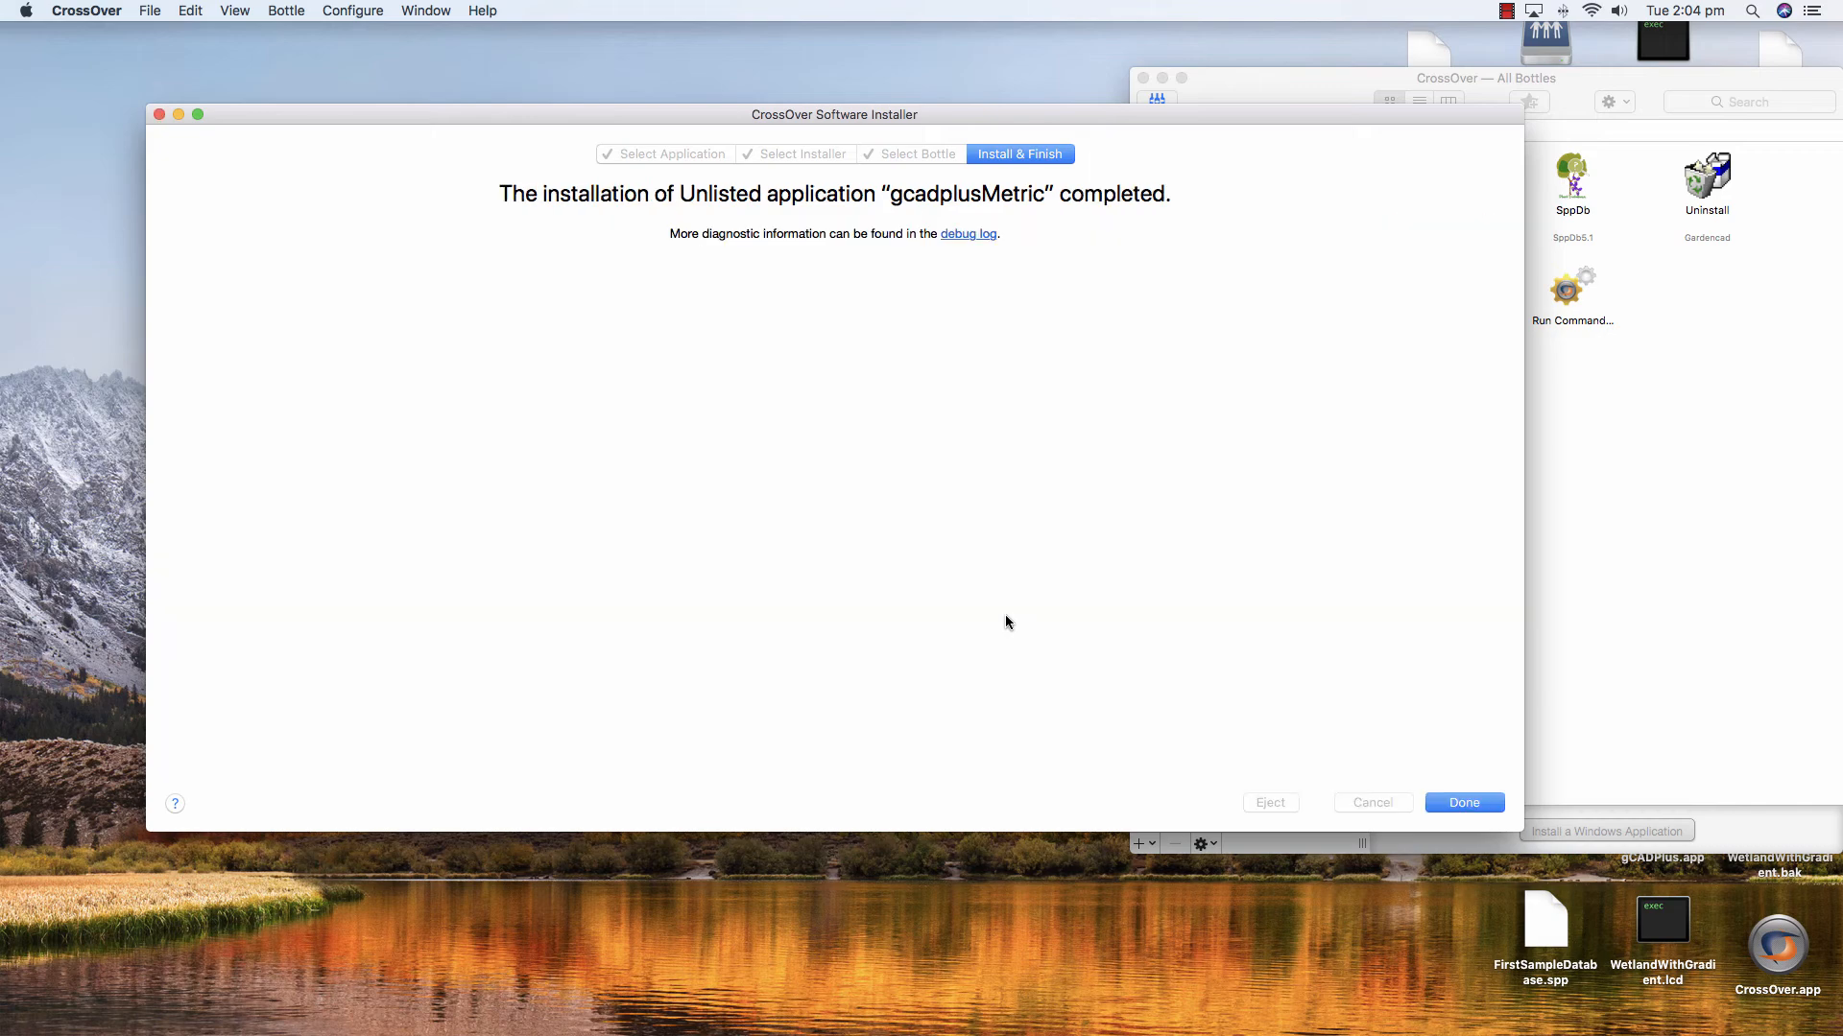
pyautogui.click(1476, 806)
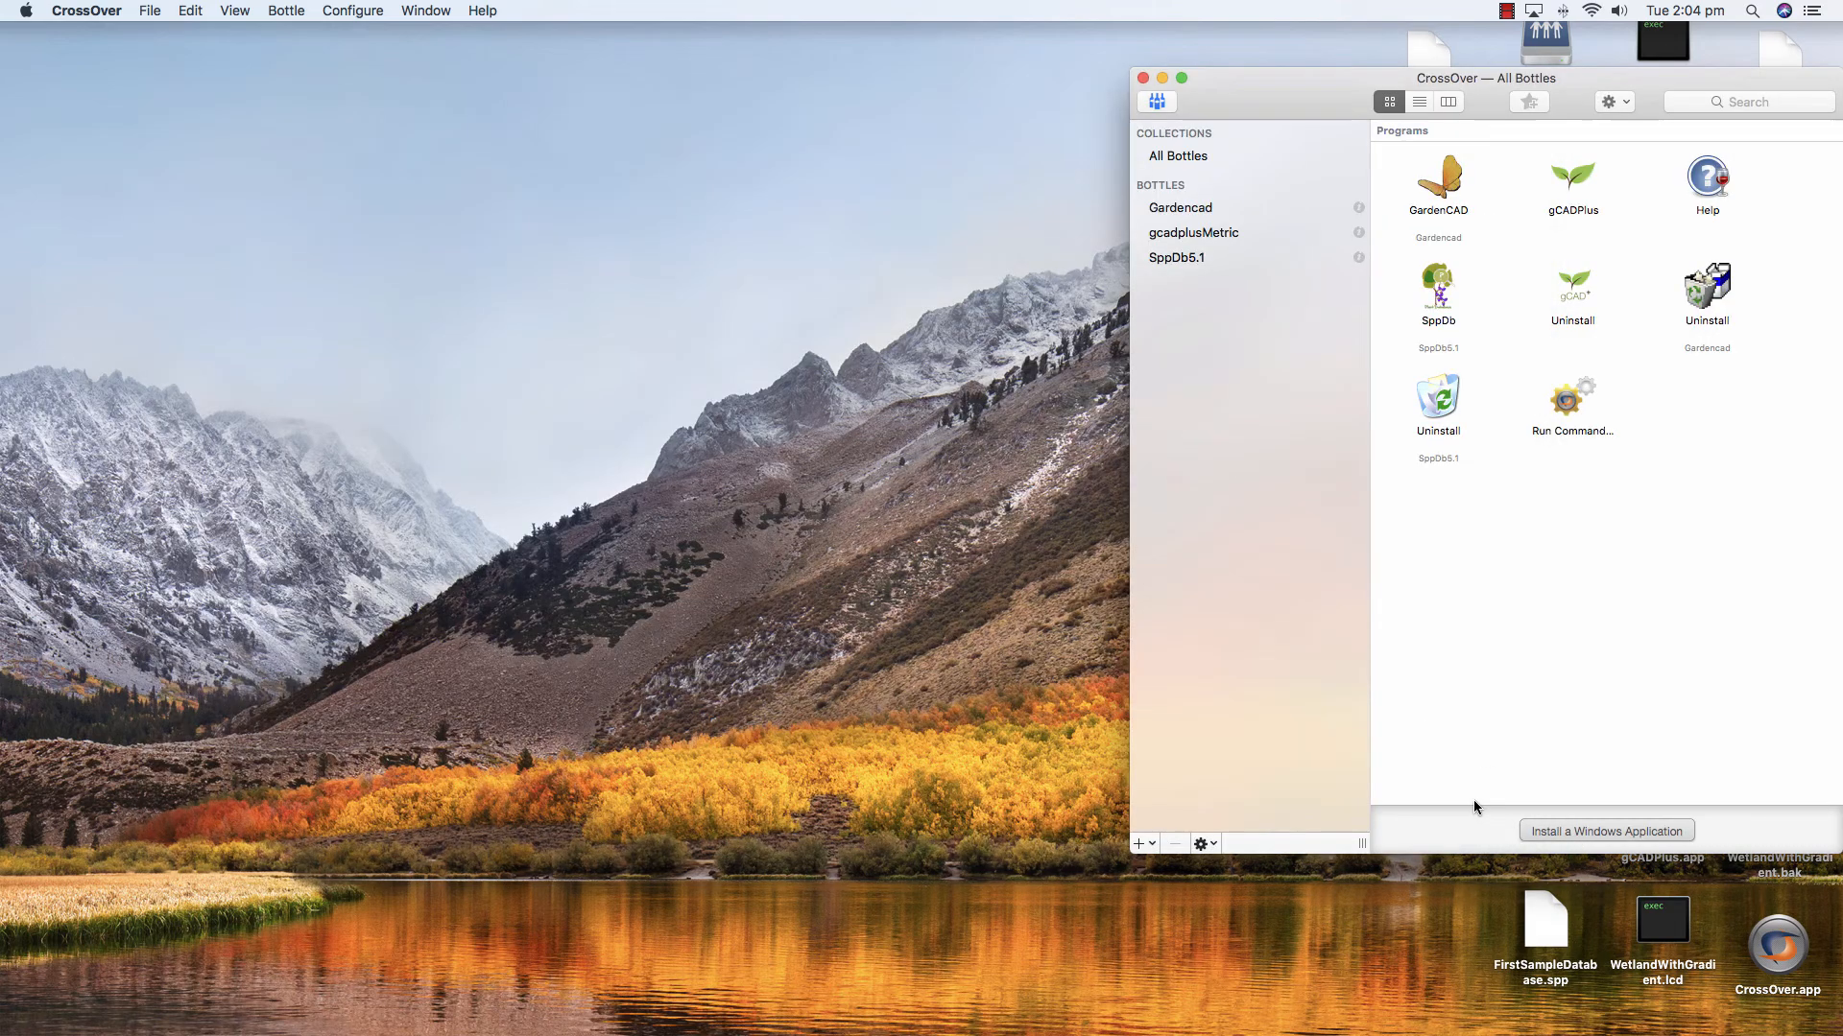
# Step: Launch gCADPlus from the gcadplusMetric bottle in demo mode and dismiss the Tip of Day
pyautogui.click(1201, 234)
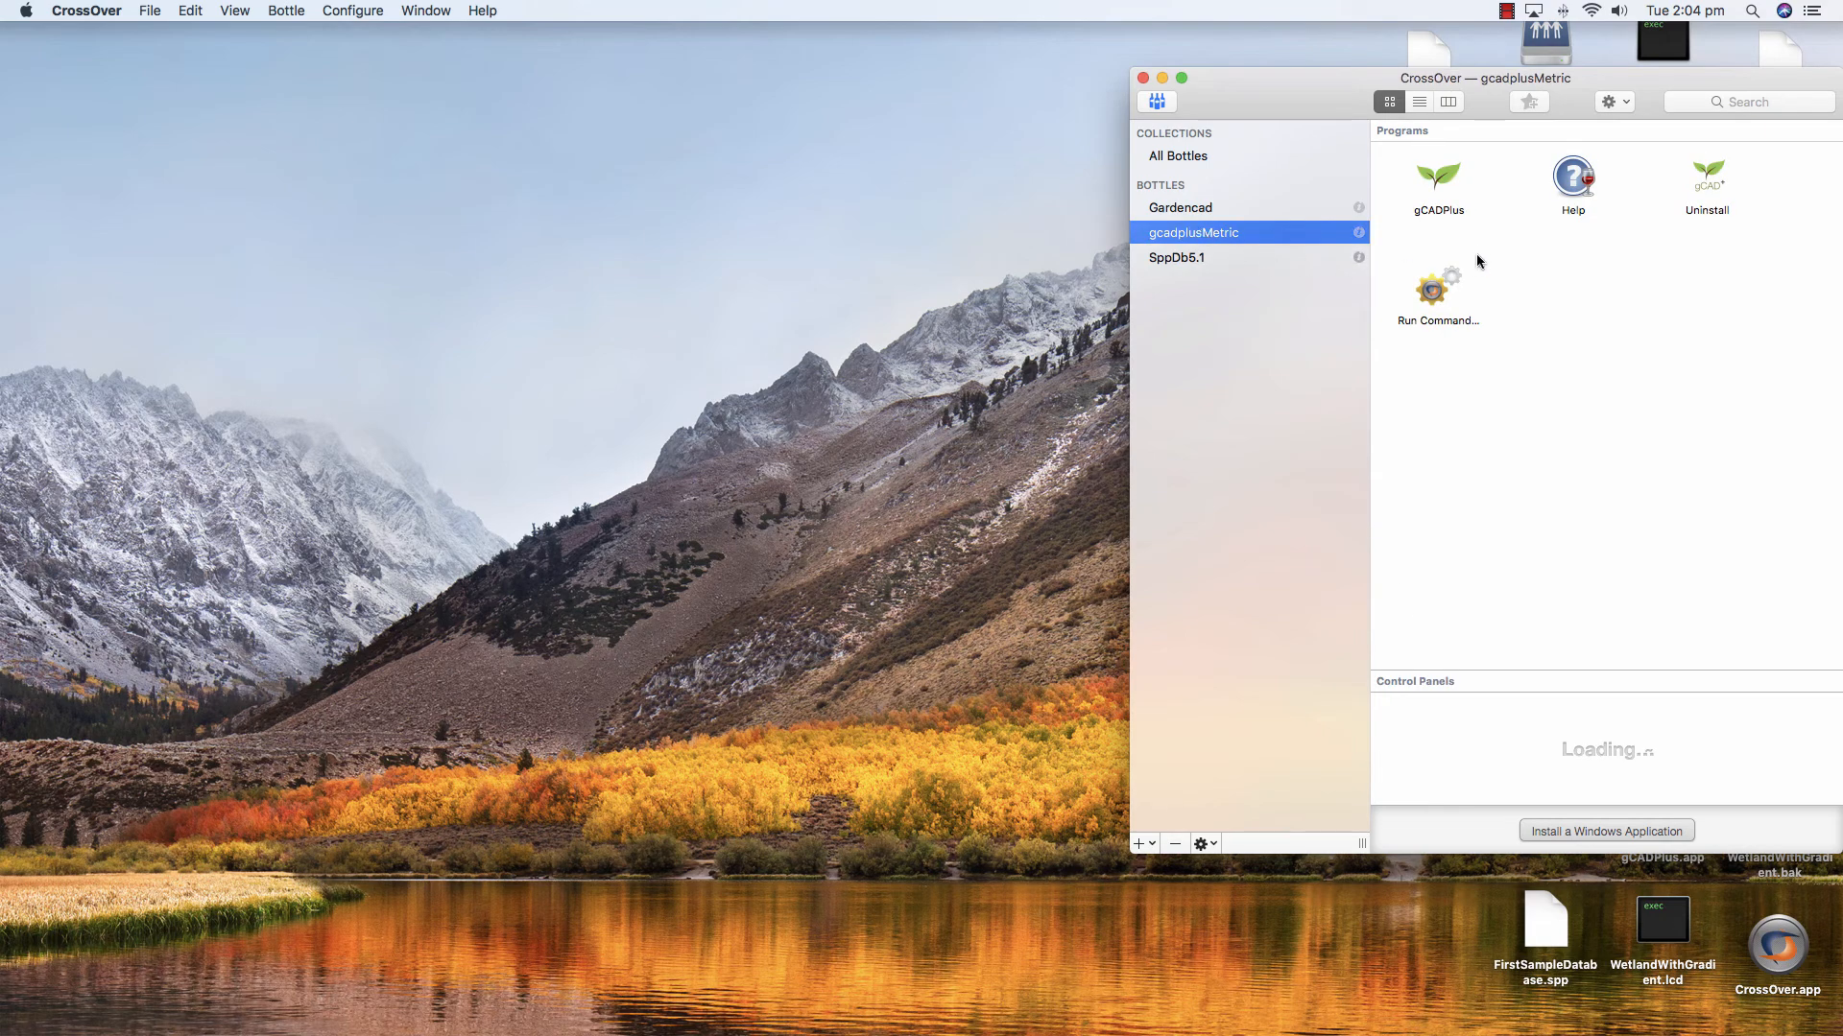
pyautogui.doubleClick(1437, 182)
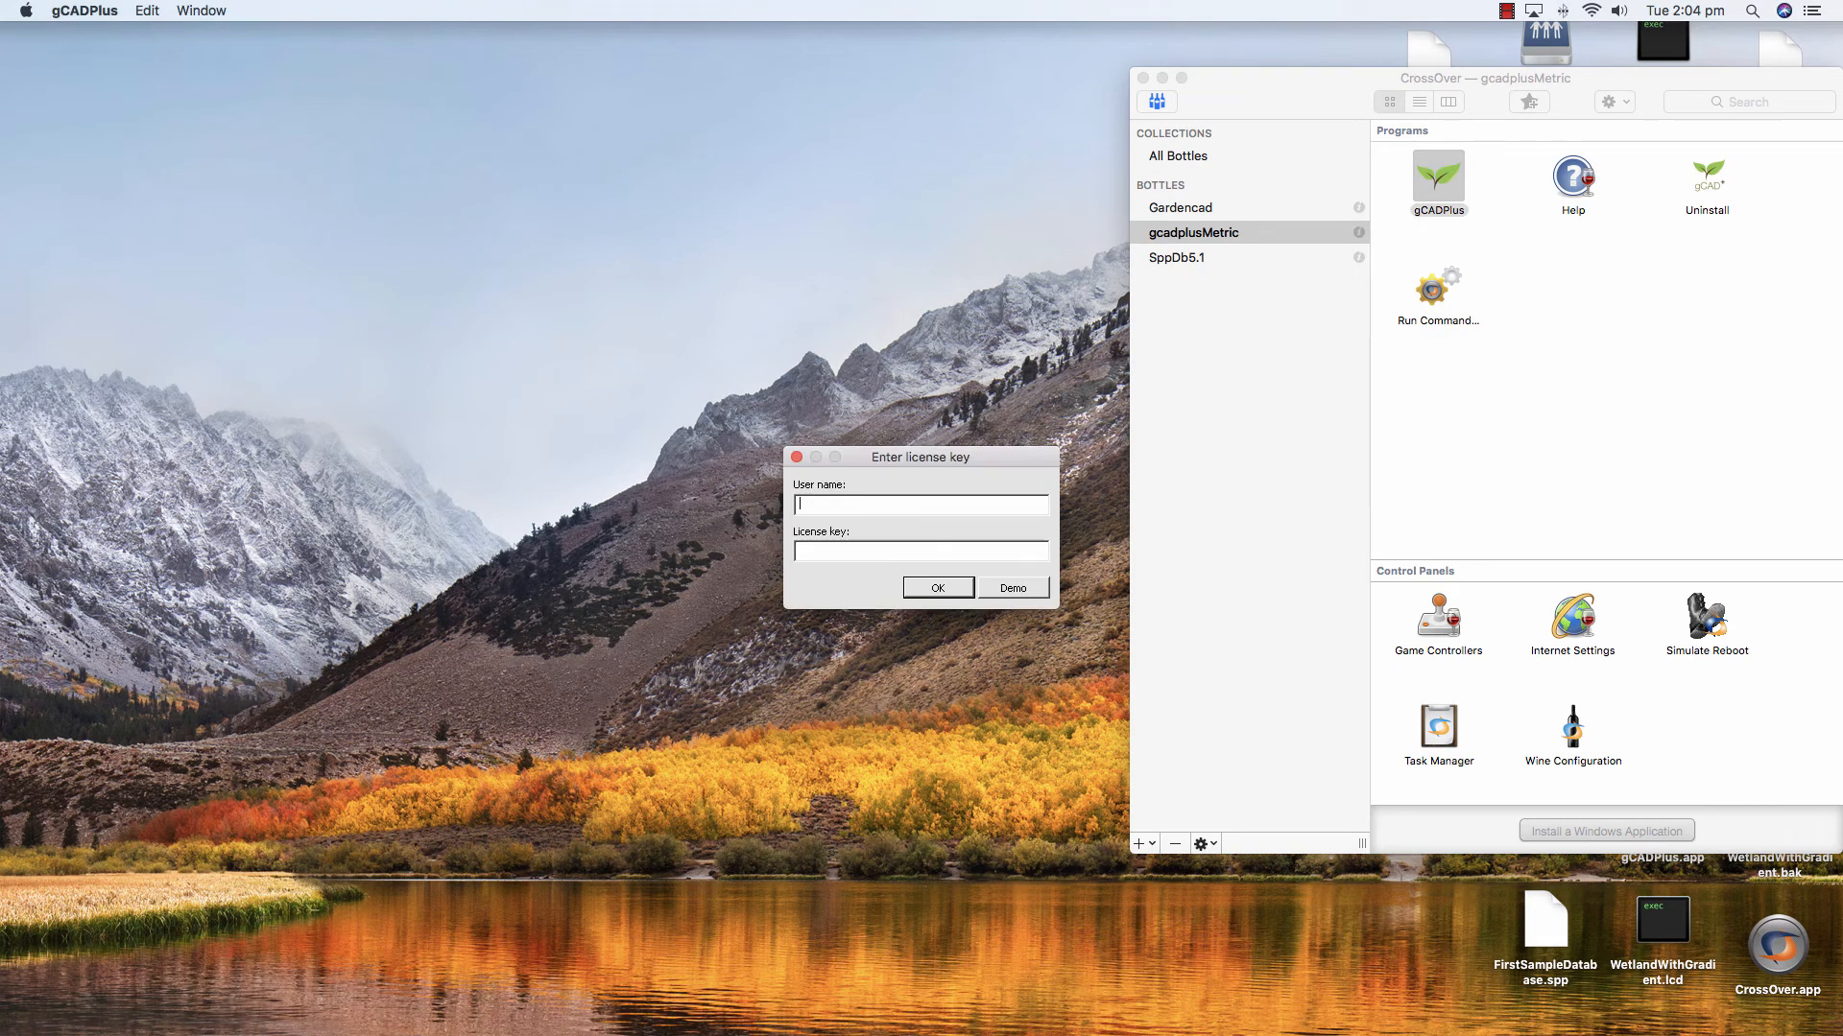
pyautogui.click(939, 598)
pyautogui.click(923, 559)
pyautogui.click(1010, 590)
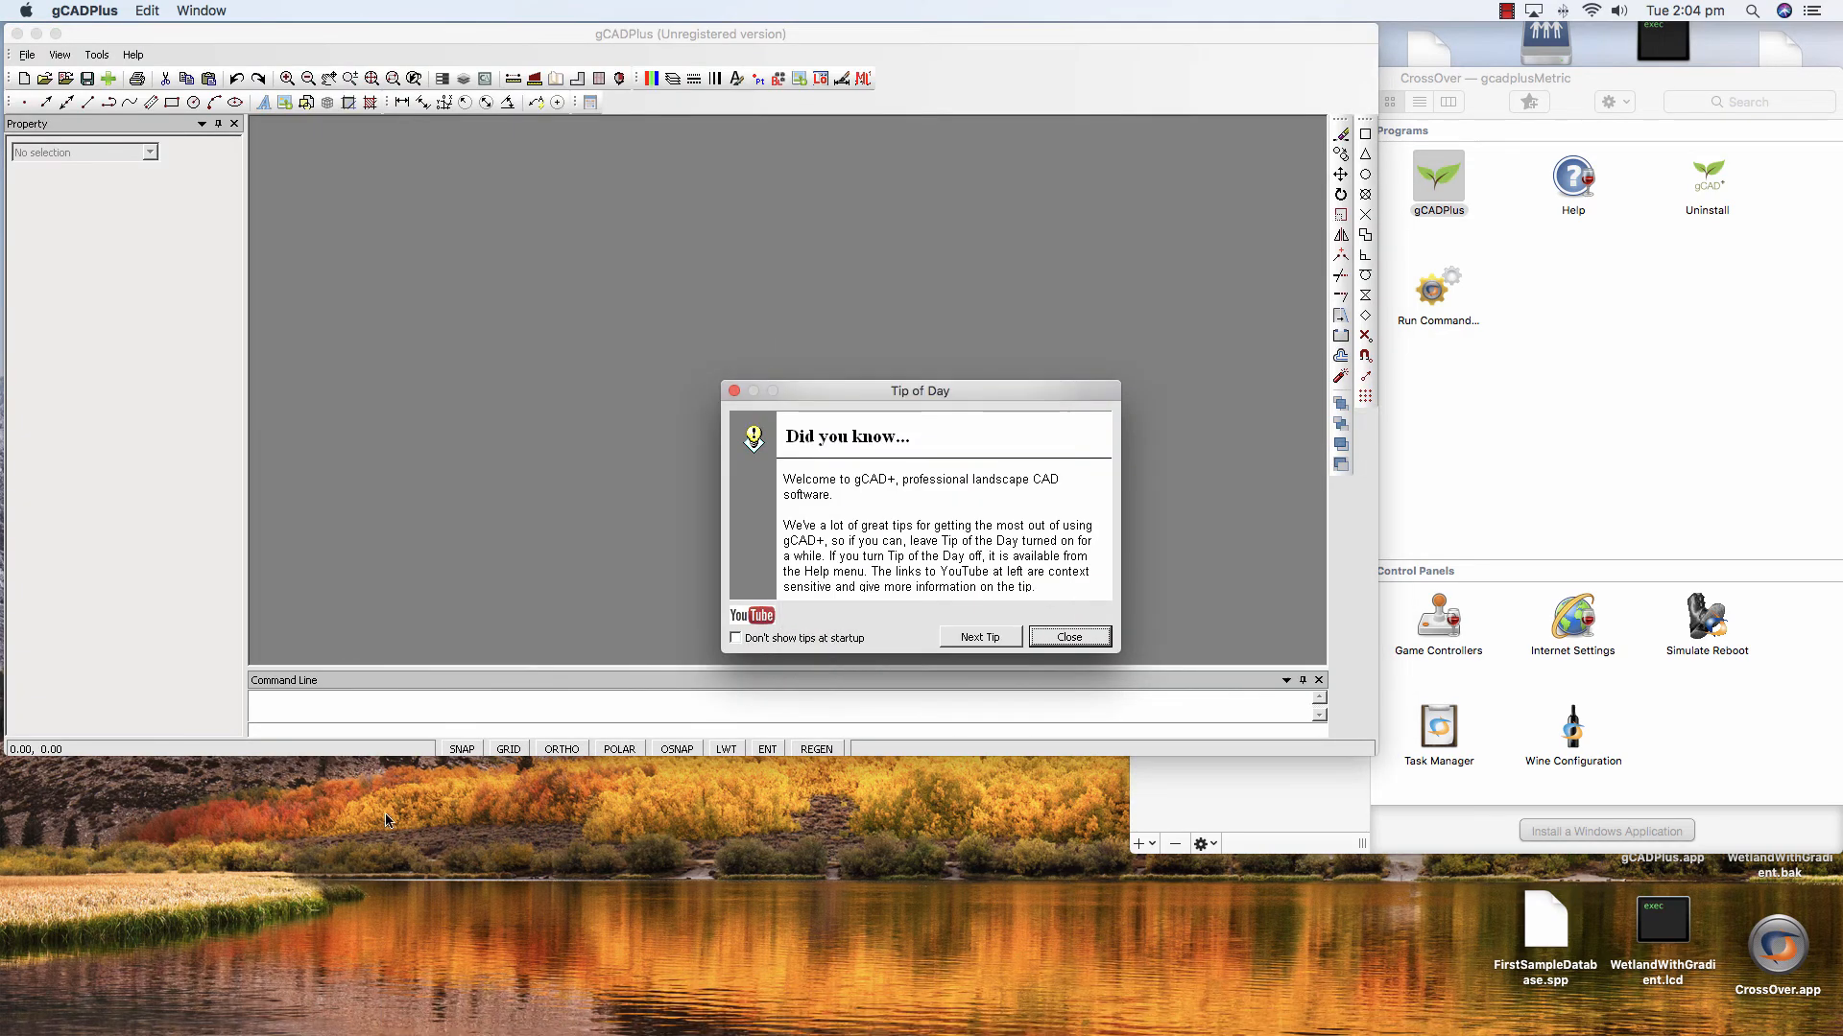
pyautogui.click(1062, 637)
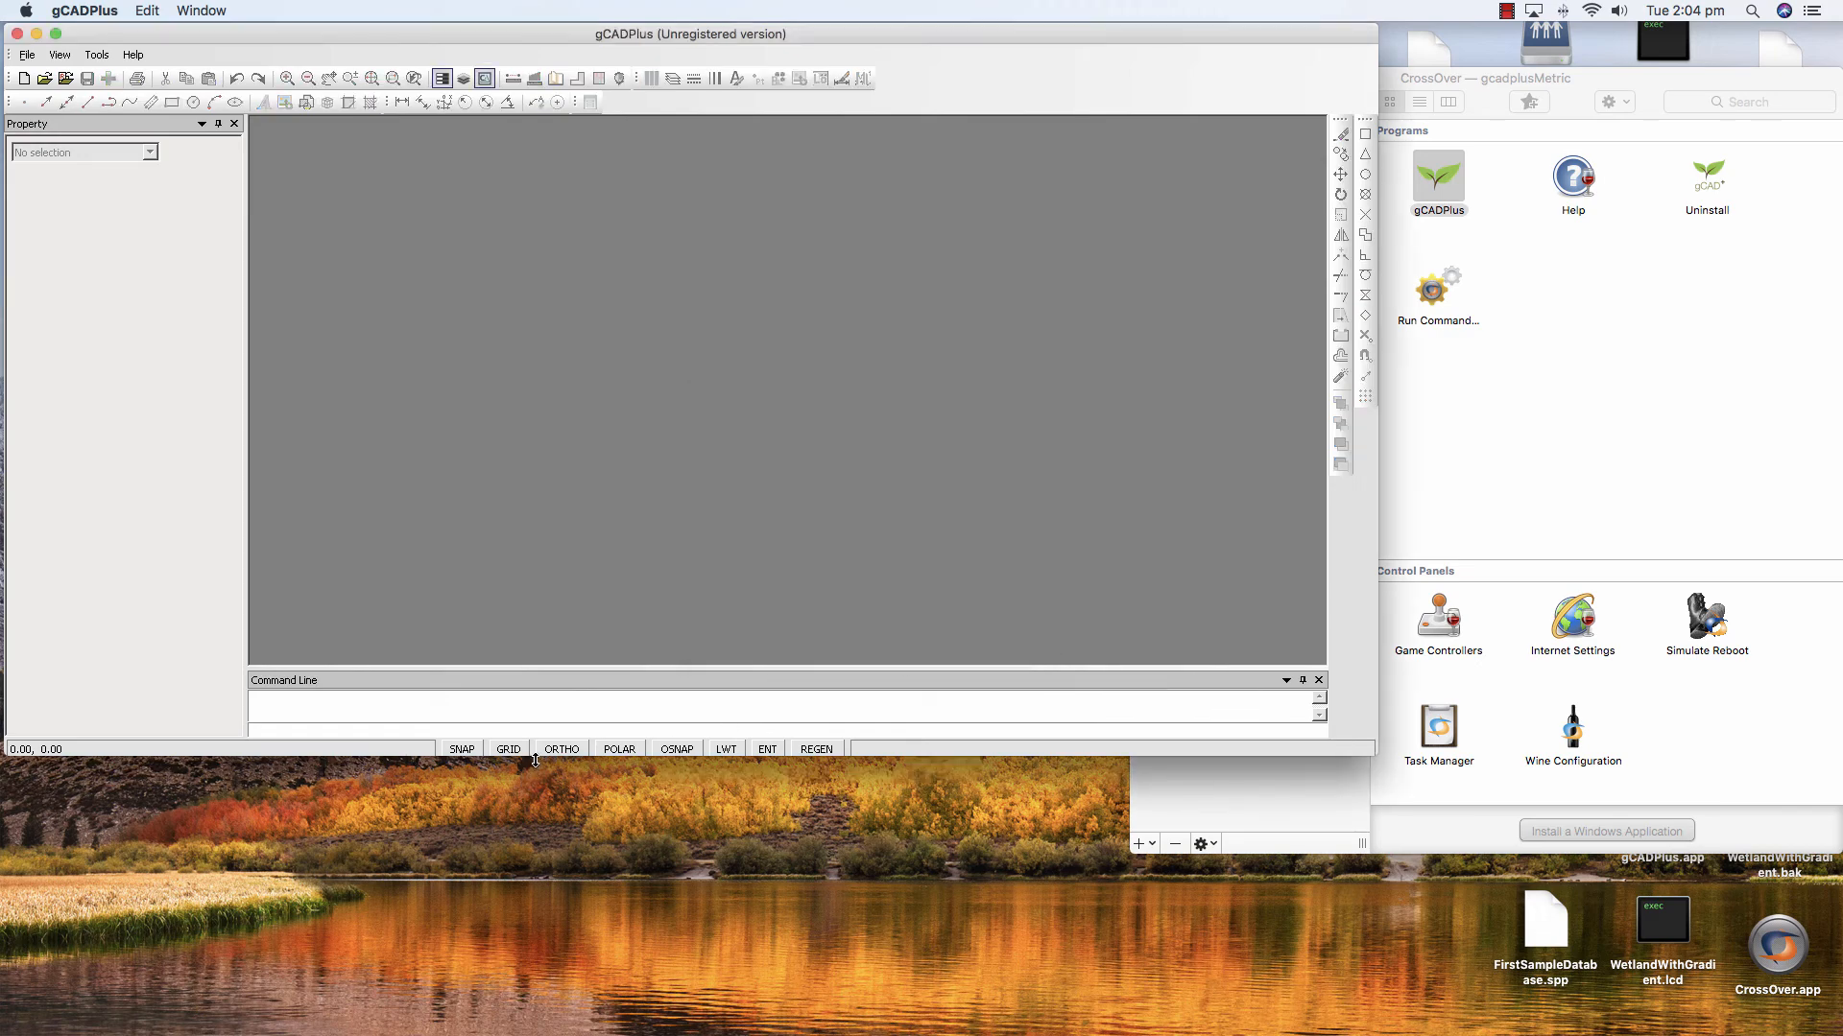
# Step: Enlarge the gCADPlus window in height and start a new drawing from the FrontGarden.lcd template
pyautogui.moveTo(536, 760); pyautogui.dragTo(547, 1022)
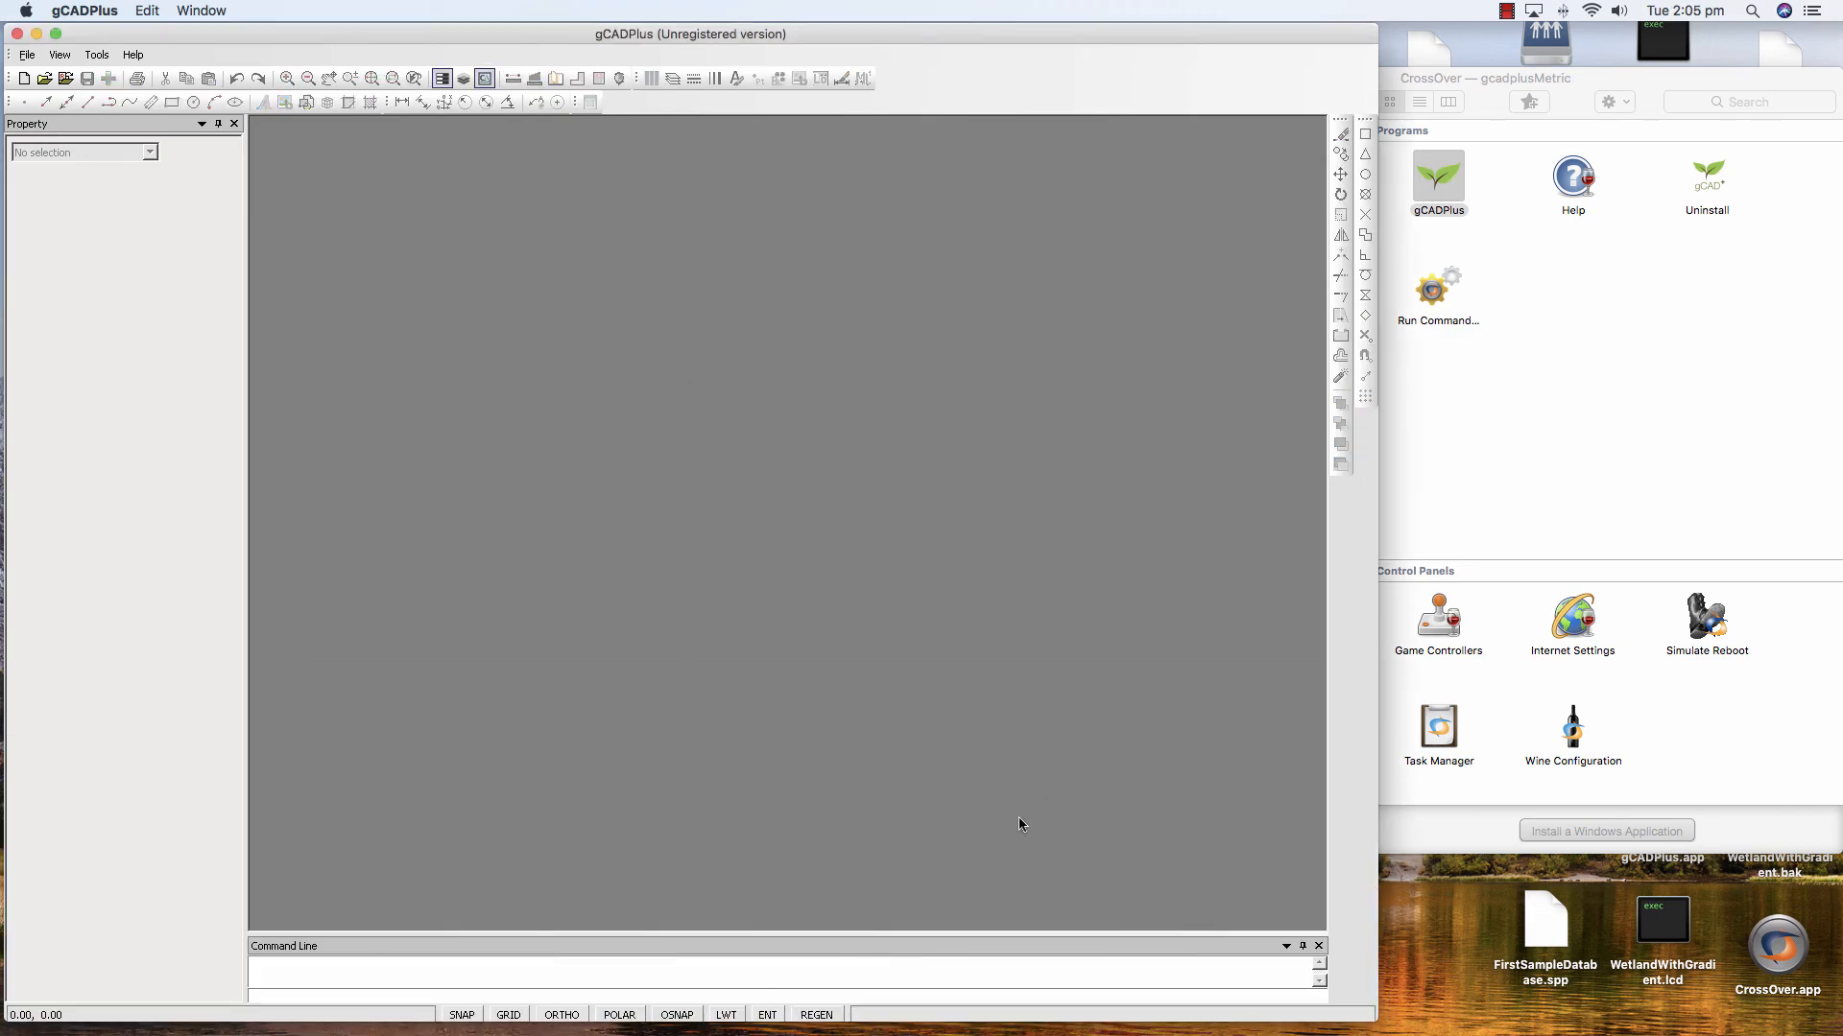
pyautogui.click(23, 80)
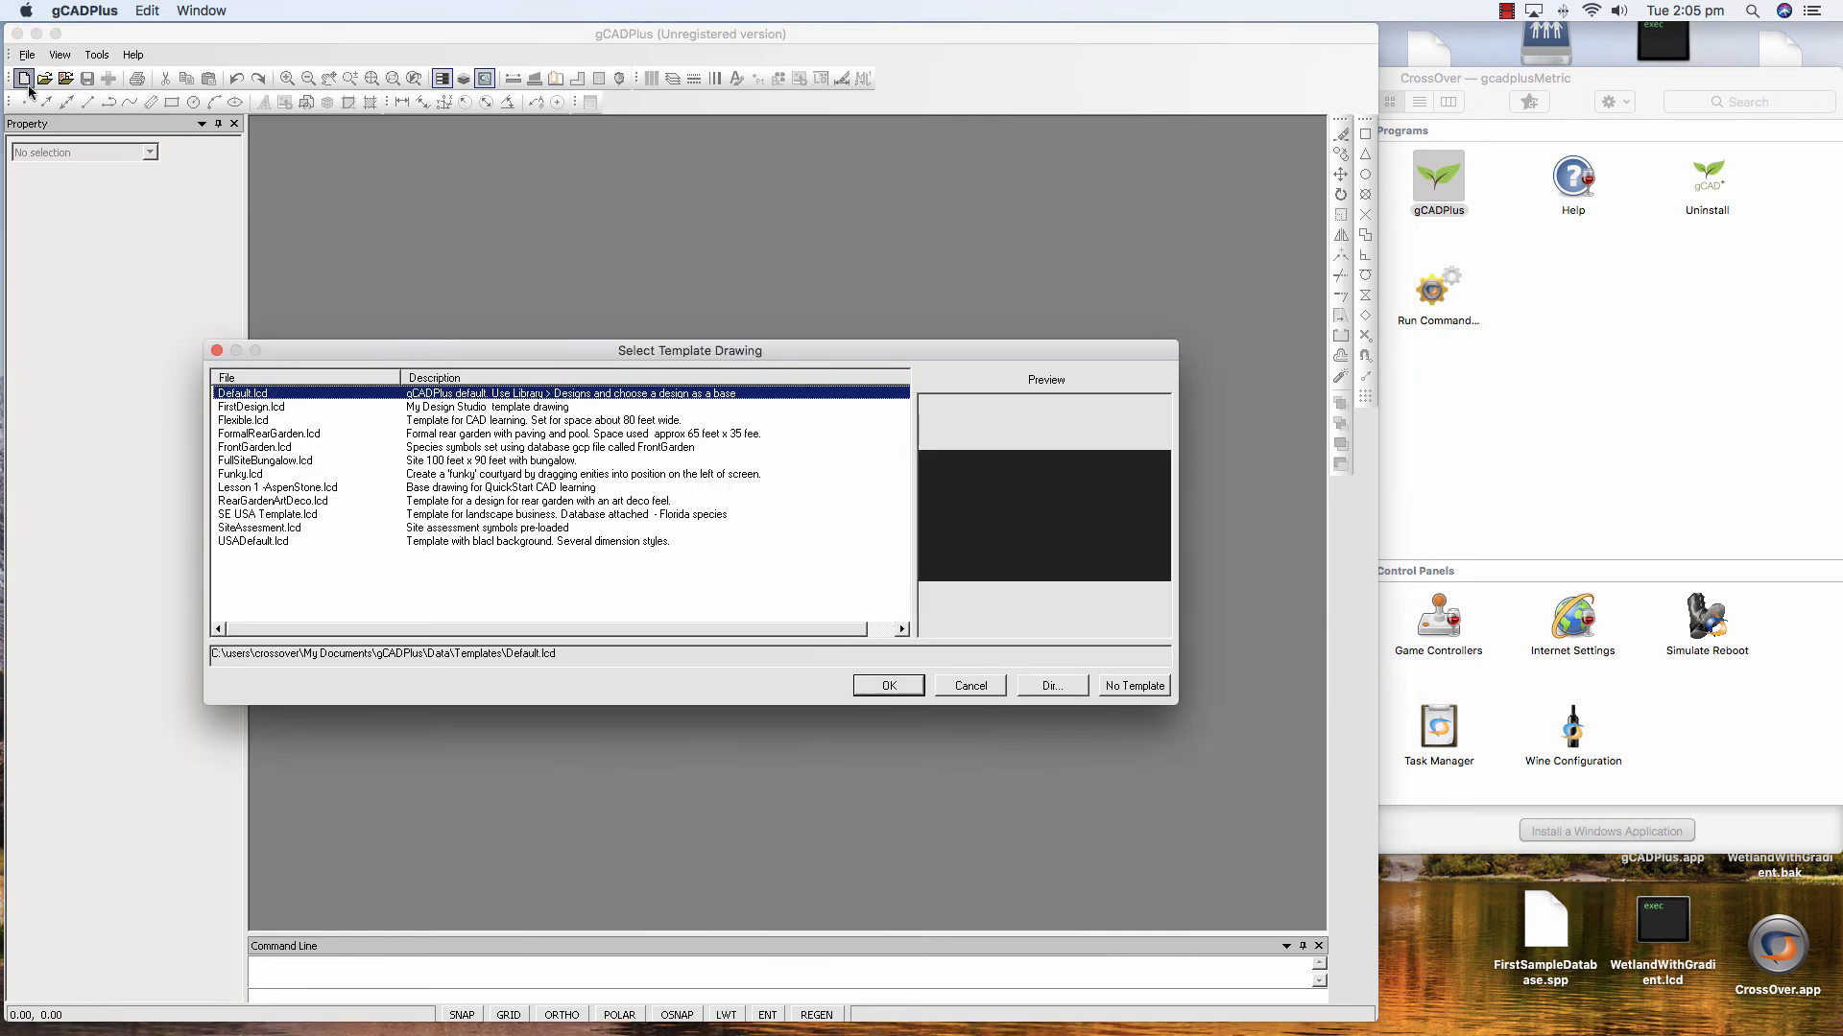
pyautogui.click(281, 448)
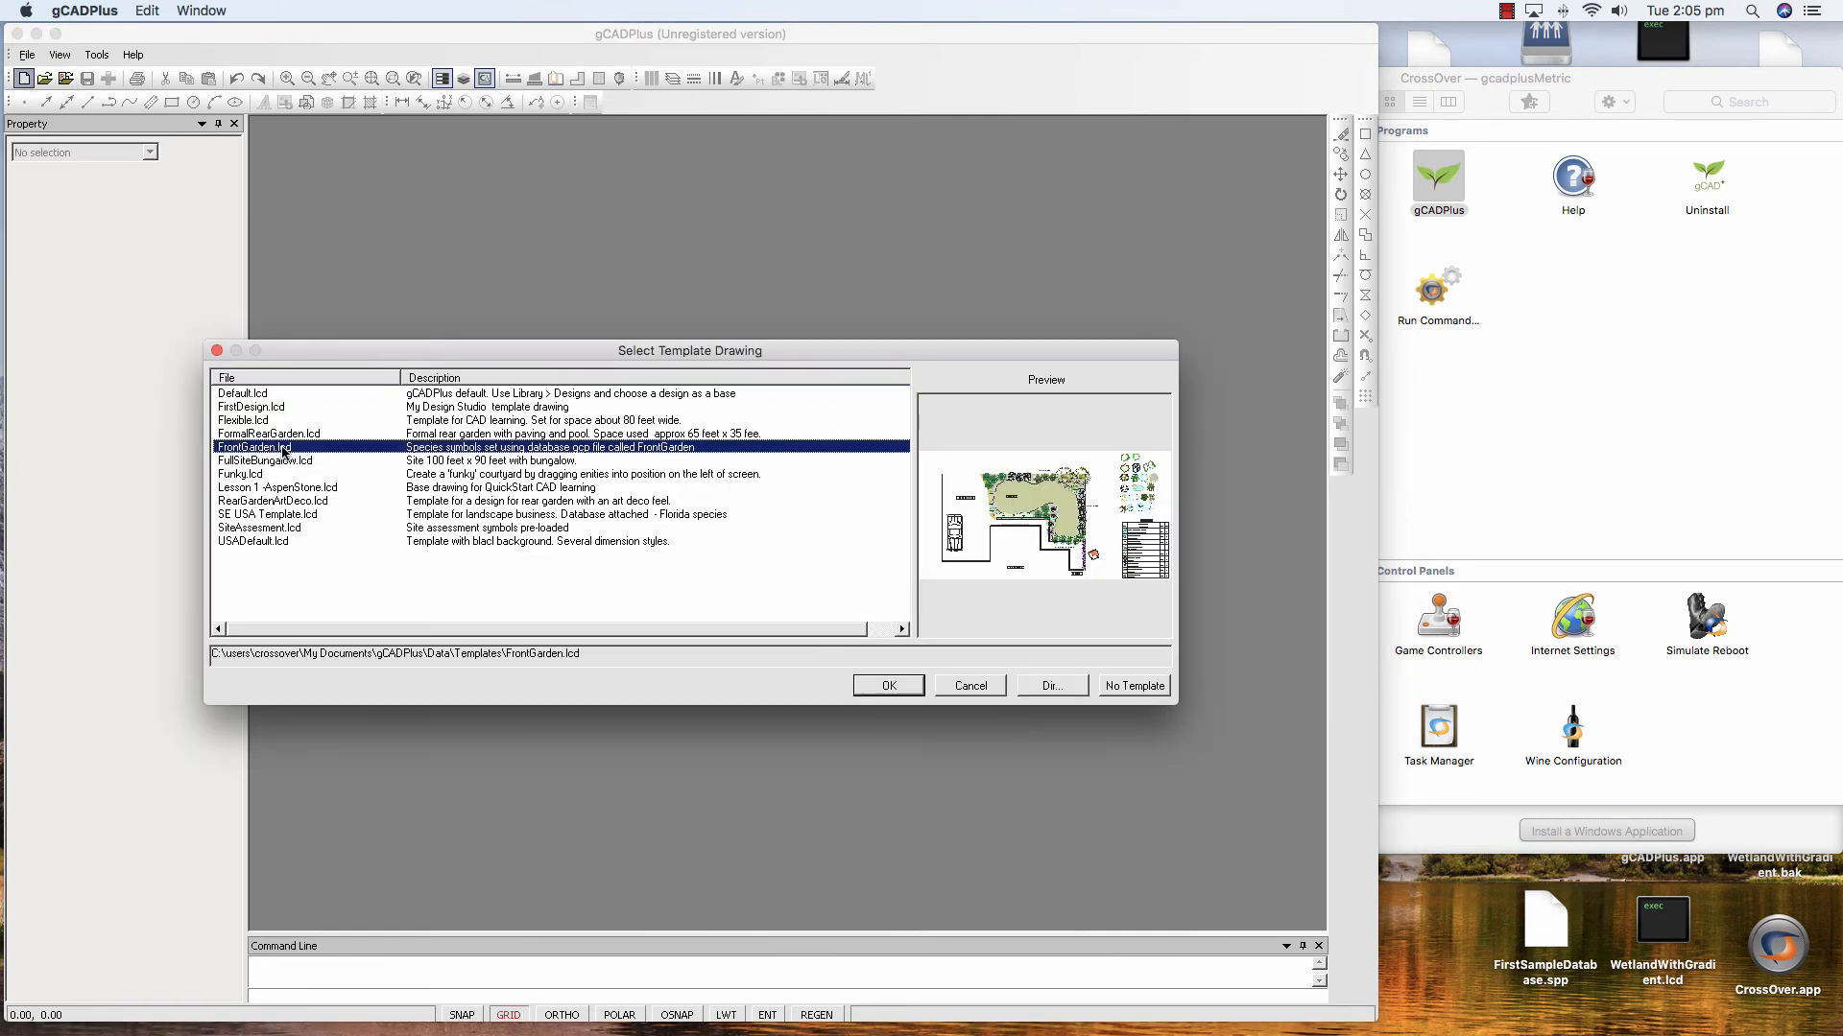
pyautogui.click(895, 685)
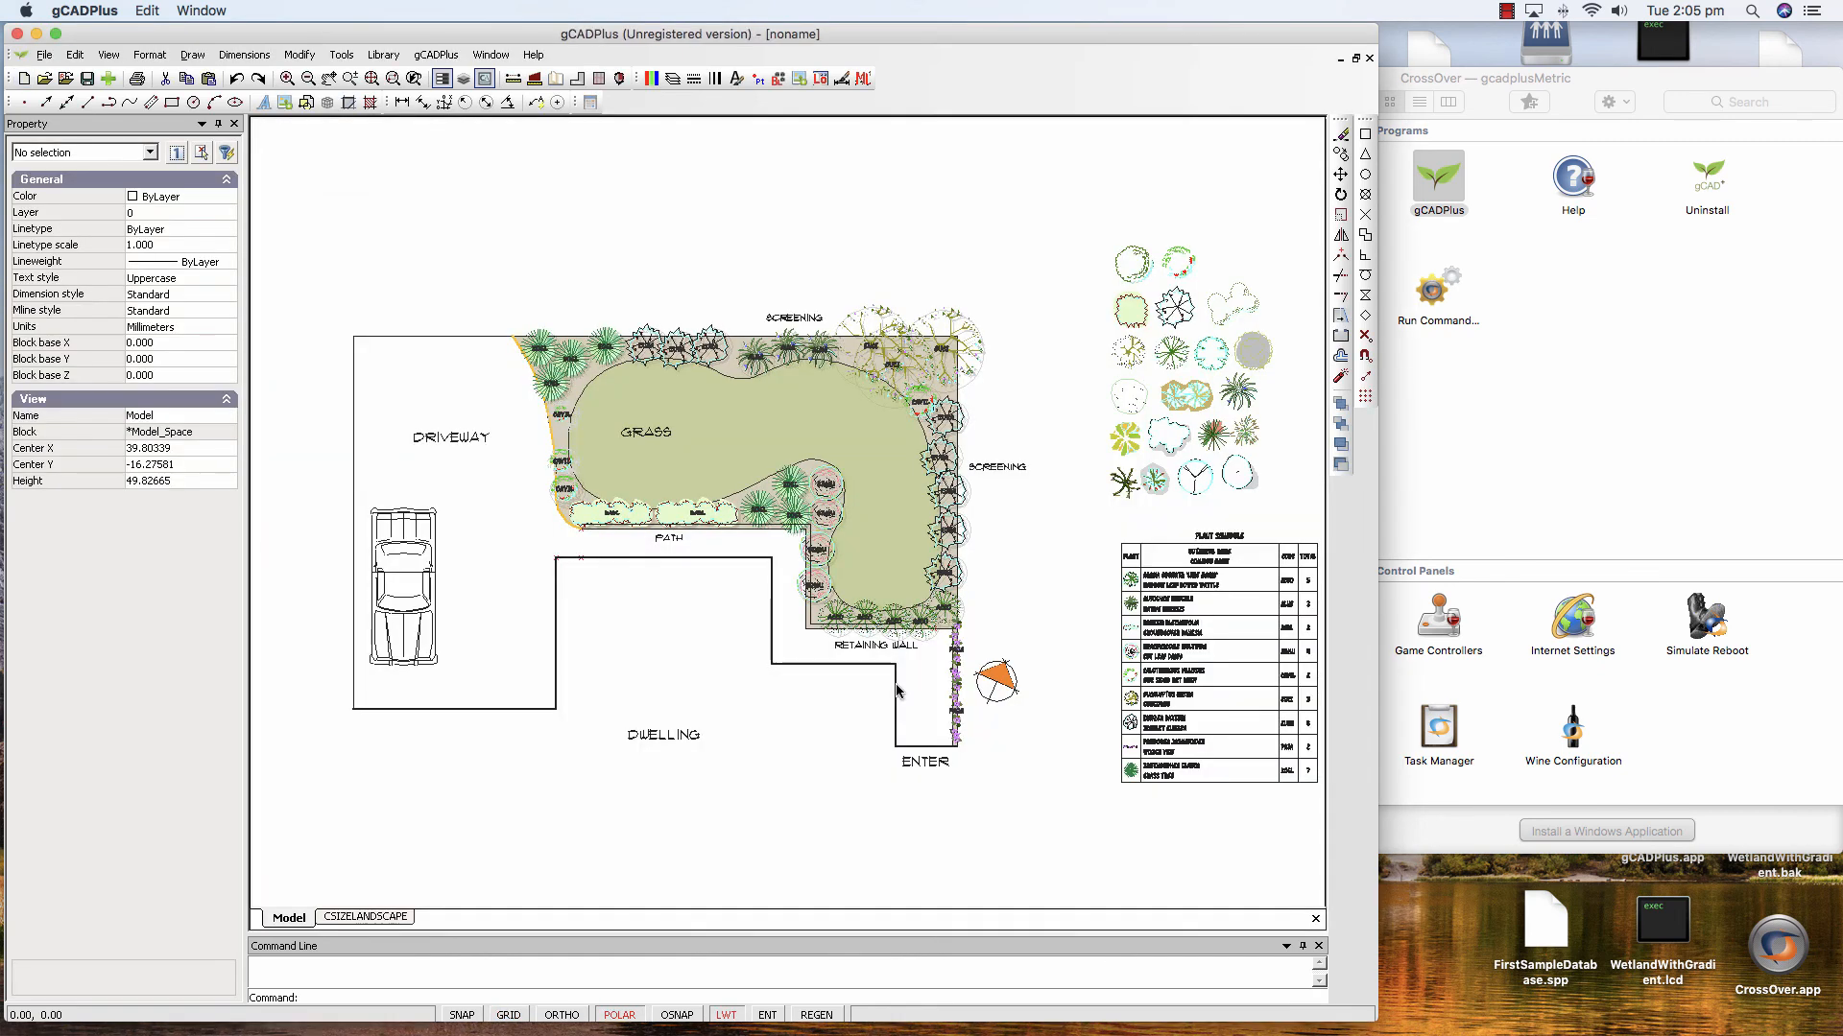